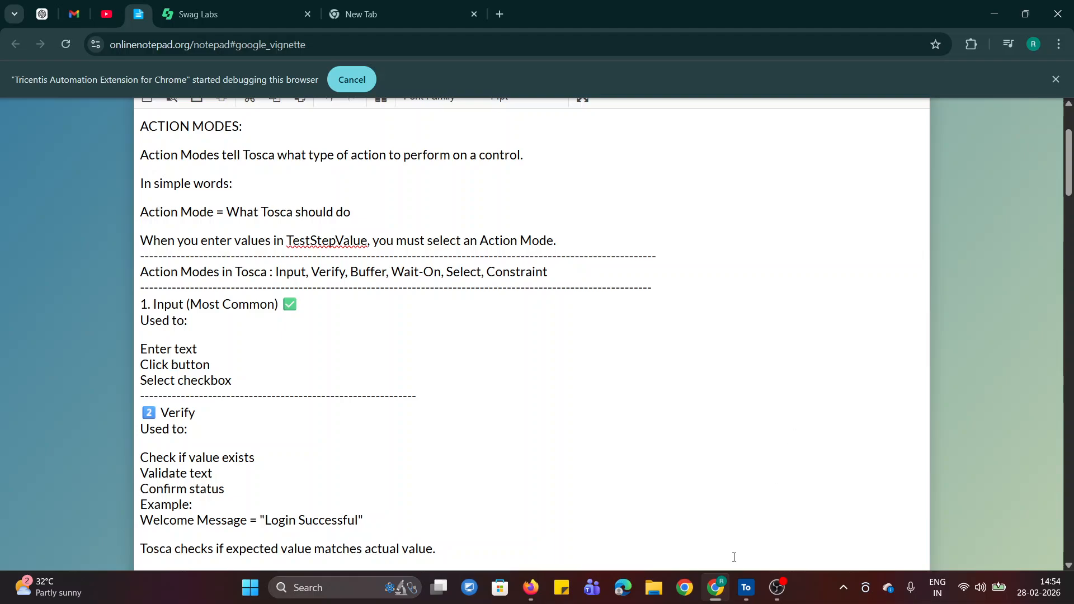
Switch to Tosca Commander and view the ActionMode options for the Username value in the LOGIN PAGE test case, keeping Input.
{"action": "left_click", "coordinate": [746, 587]}
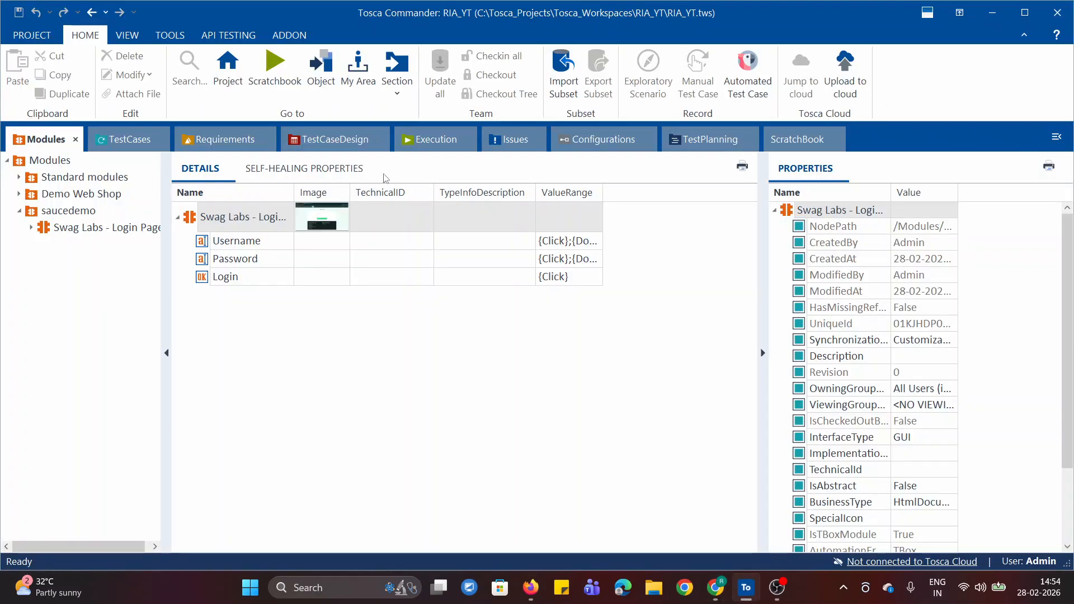
{"action": "left_click", "coordinate": [124, 140]}
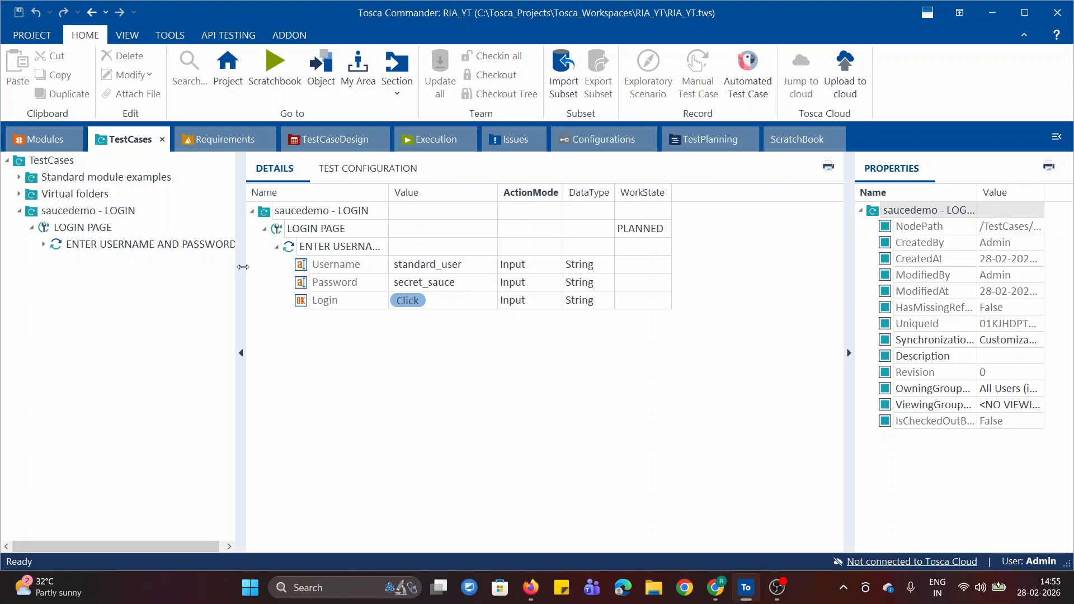
{"action": "left_click_drag", "start_coordinate": [242, 266], "coordinate": [231, 268]}
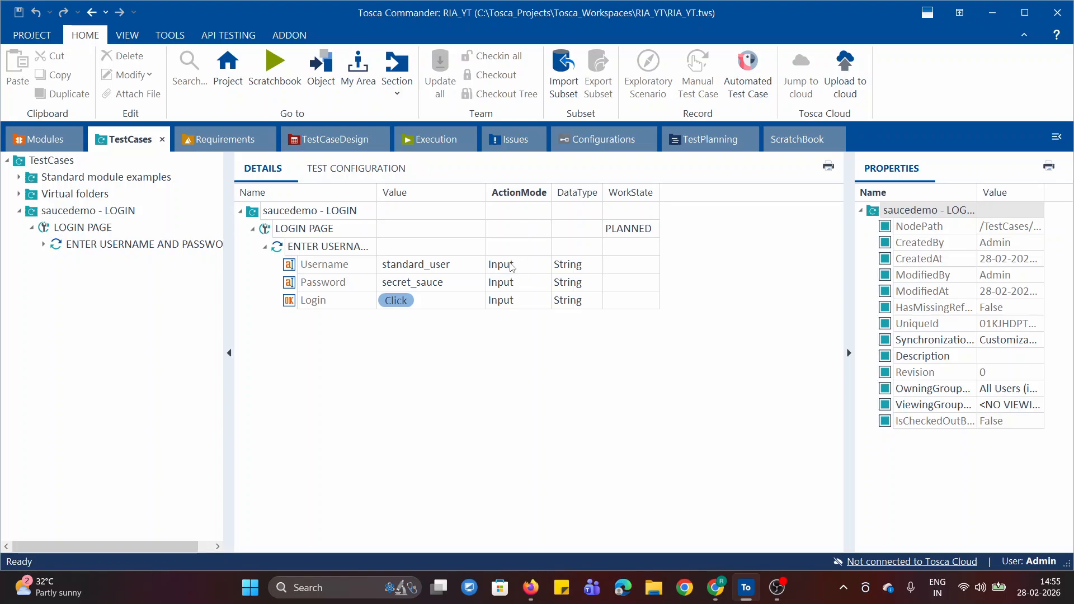
{"action": "left_click", "coordinate": [542, 269]}
{"action": "left_click", "coordinate": [546, 266]}
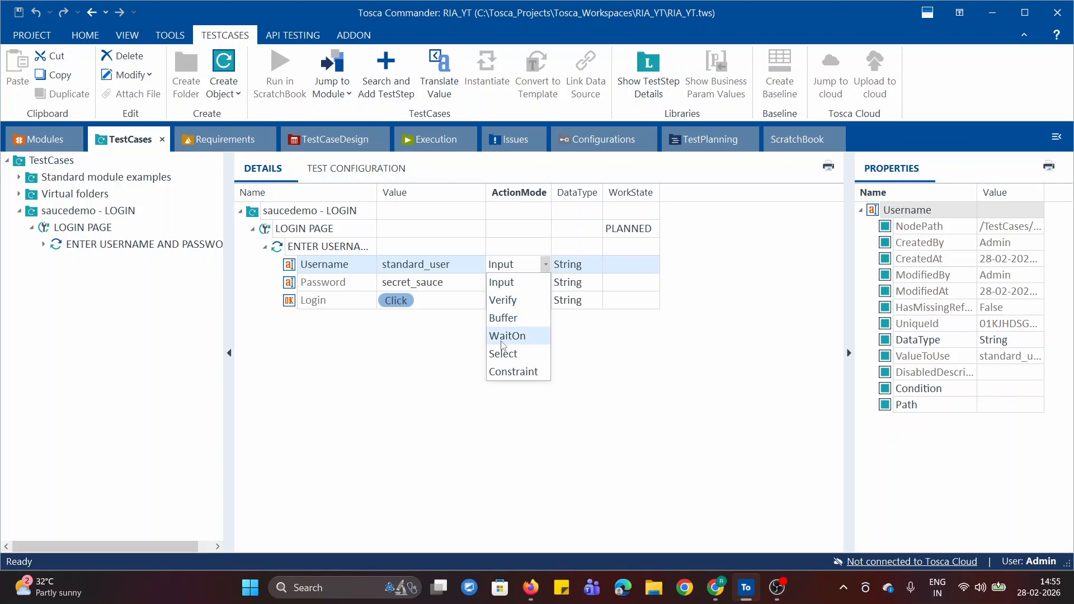
{"action": "left_click", "coordinate": [608, 388]}
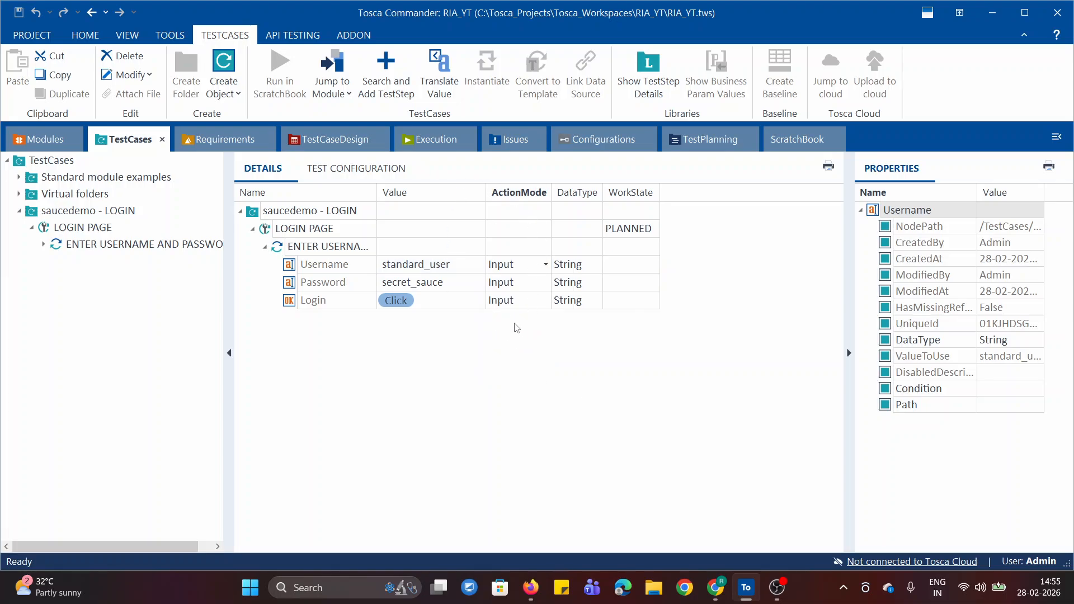
{"action": "left_click", "coordinate": [546, 265]}
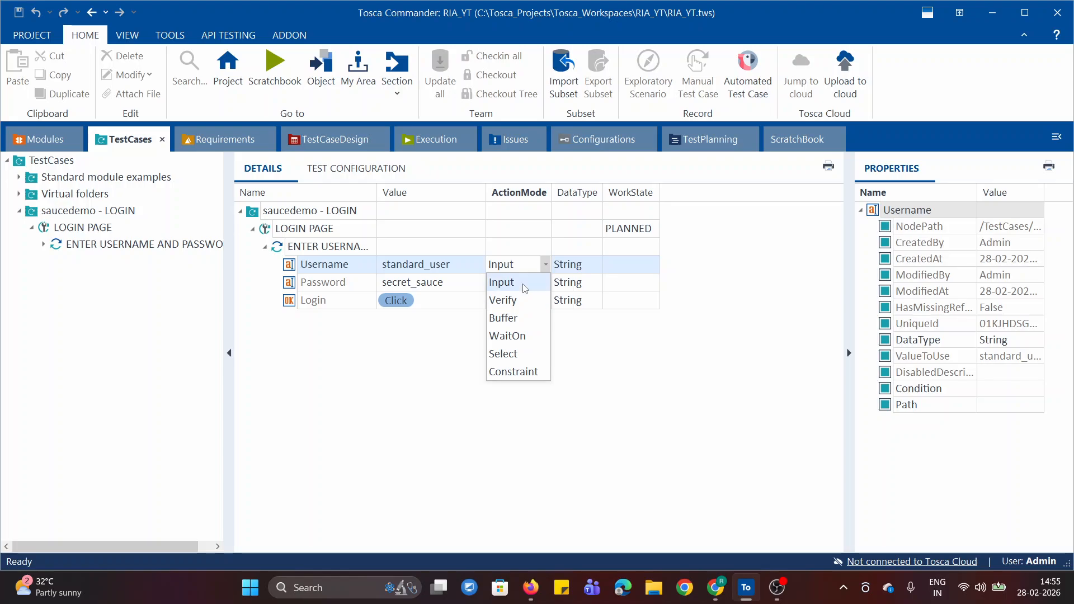
{"action": "left_click", "coordinate": [791, 370]}
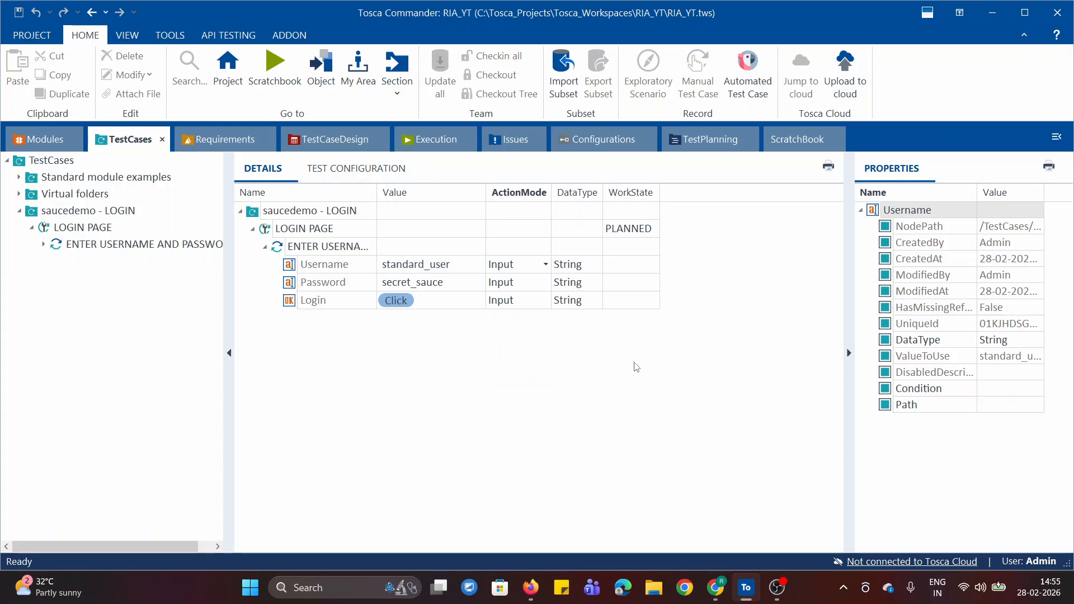
Switch to the action mode notes in Chrome and highlight Input through Wait-On in the modes list, and Buffer on its own.
{"action": "left_click", "coordinate": [713, 596]}
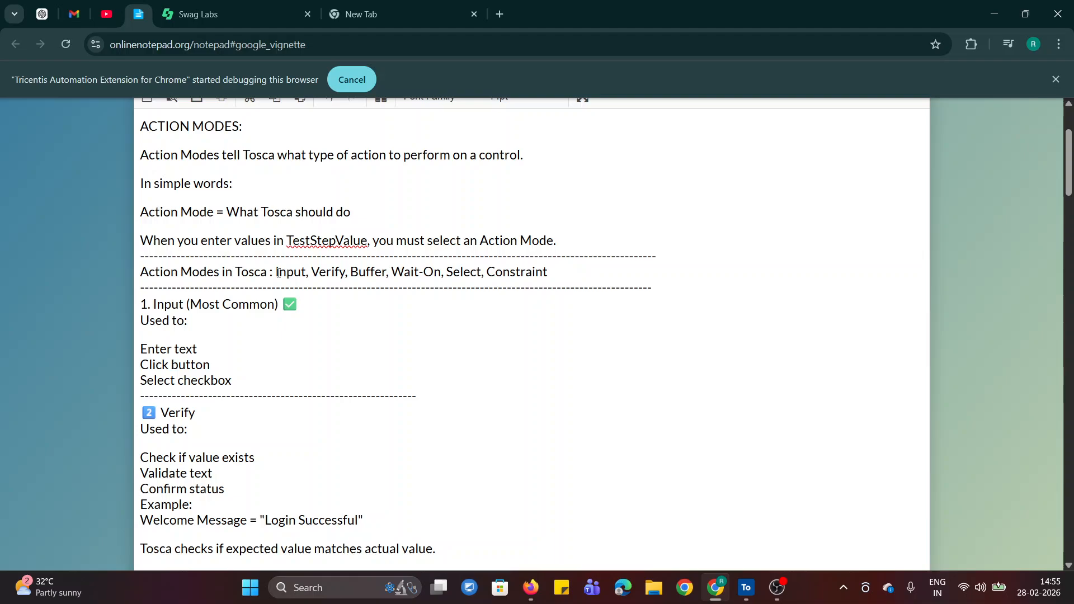
{"action": "left_click_drag", "start_coordinate": [278, 273], "coordinate": [444, 273]}
{"action": "left_click", "coordinate": [449, 326]}
{"action": "double_click", "coordinate": [358, 273]}
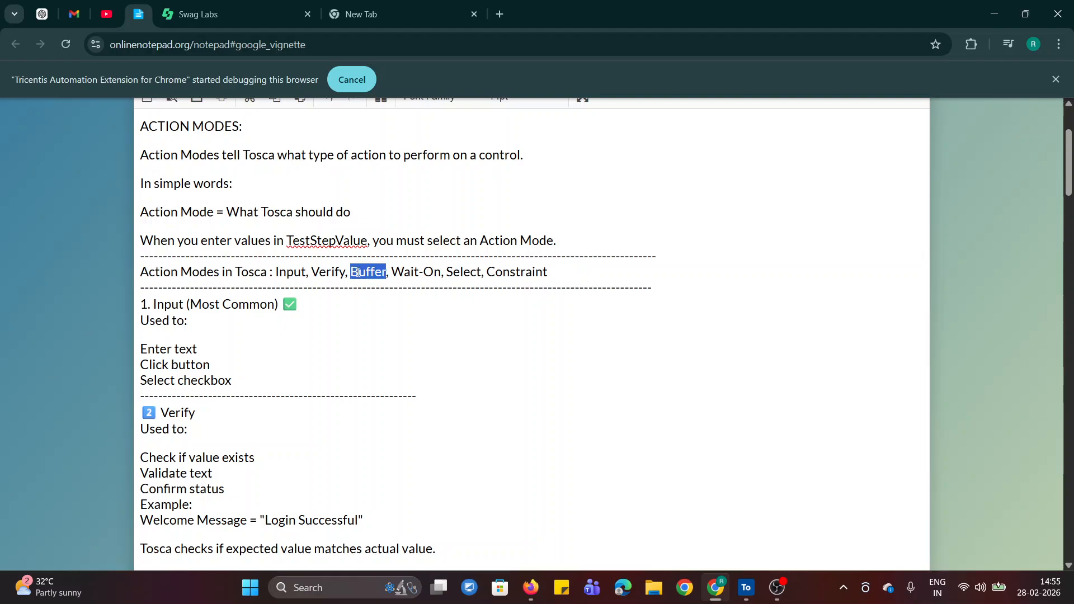
{"action": "left_click", "coordinate": [399, 336]}
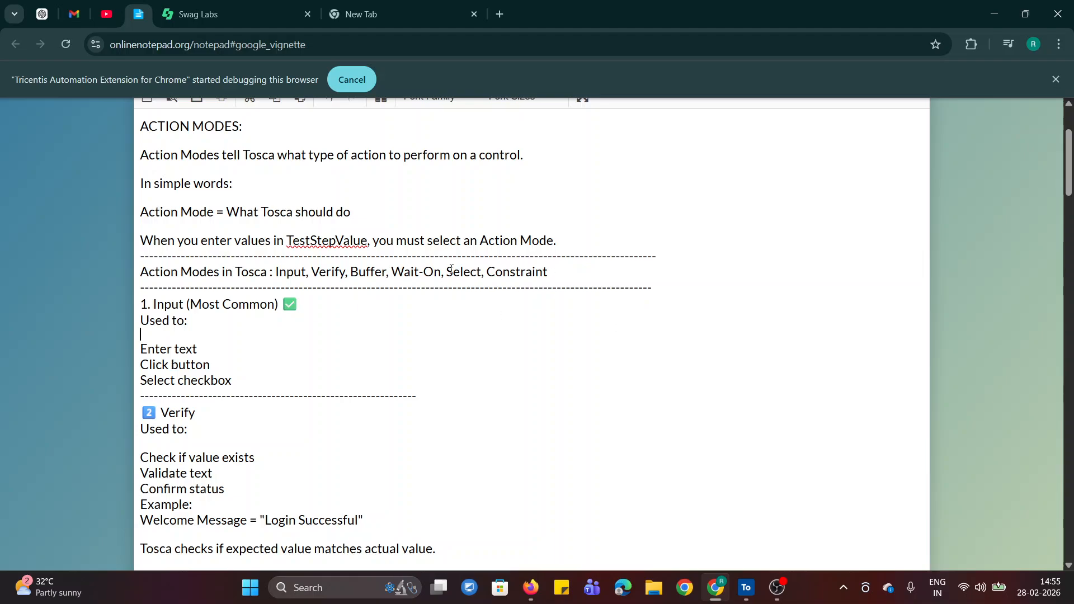
Highlight Select and Constraint in the action modes list and review the uses noted for Input.
{"action": "left_click_drag", "start_coordinate": [445, 274], "coordinate": [558, 273]}
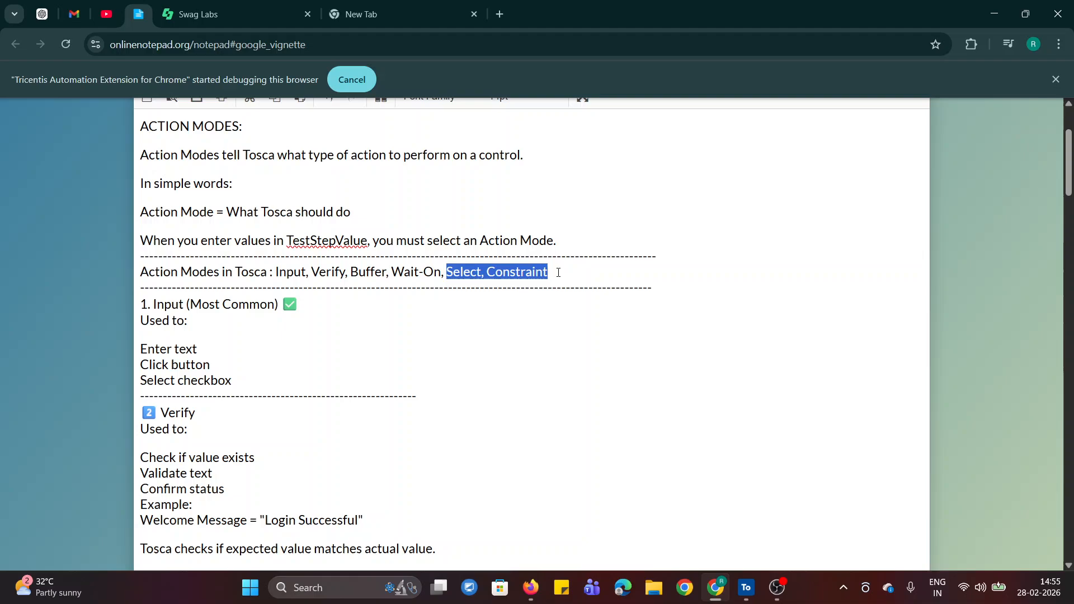
{"action": "left_click", "coordinate": [723, 286]}
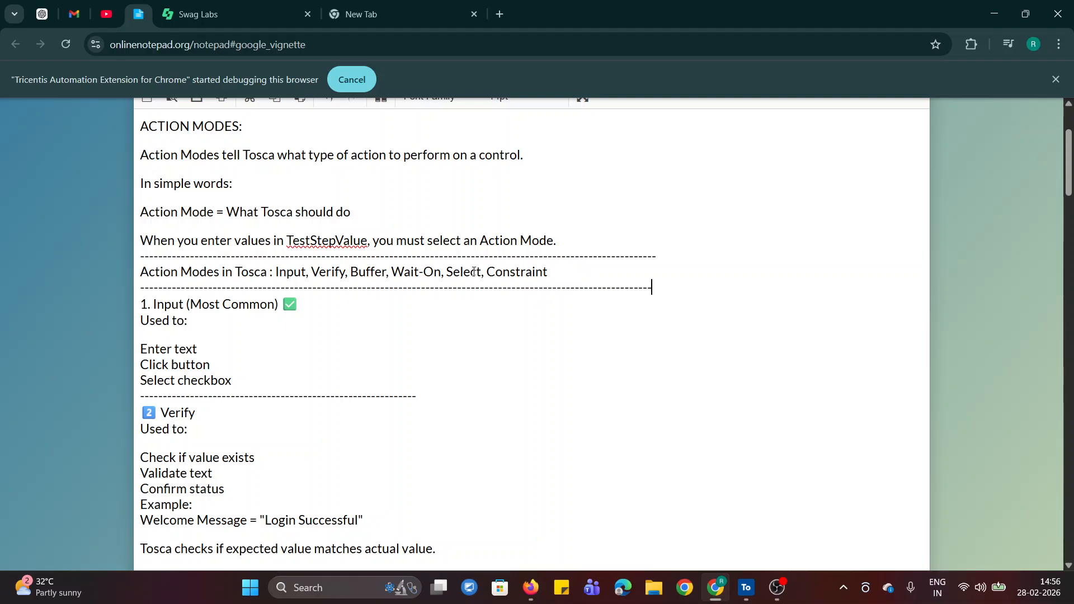
{"action": "left_click_drag", "start_coordinate": [446, 273], "coordinate": [570, 273]}
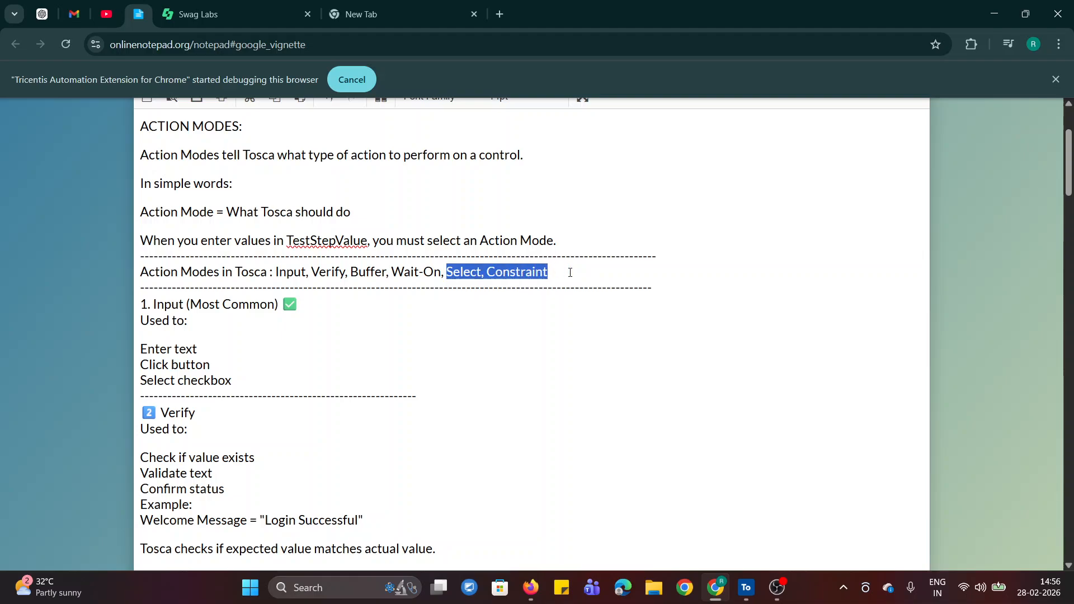
{"action": "left_click", "coordinate": [738, 291]}
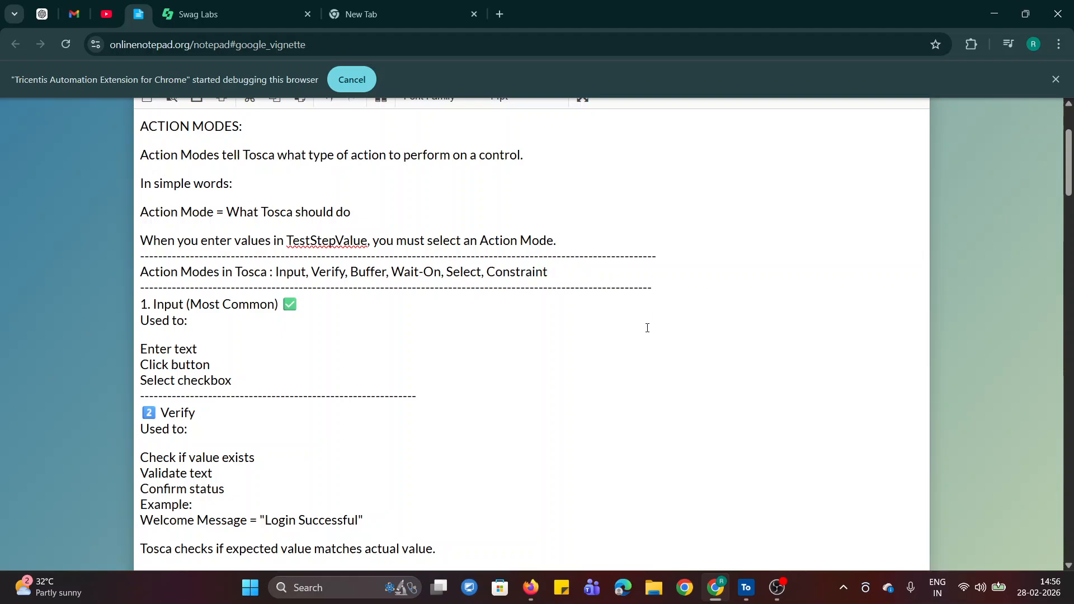
{"action": "left_click_drag", "start_coordinate": [444, 275], "coordinate": [595, 268]}
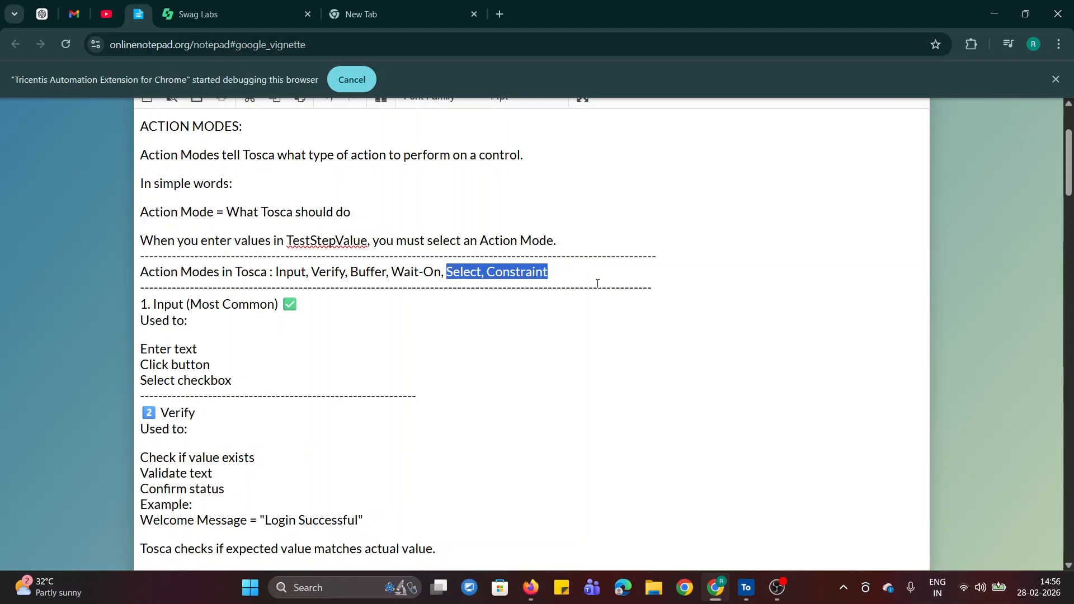
{"action": "left_click", "coordinate": [679, 283]}
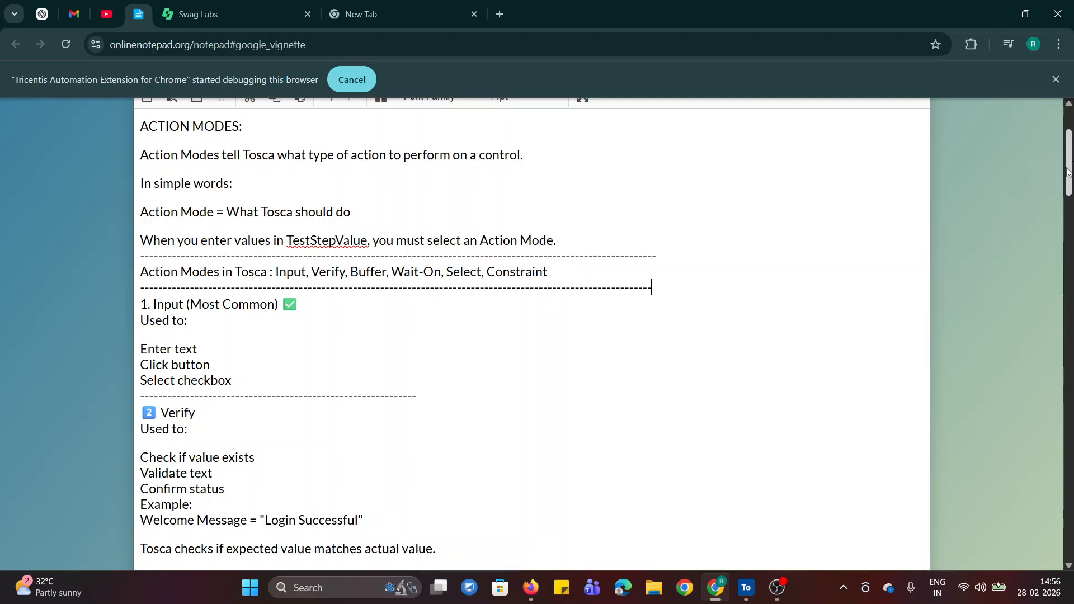
{"action": "left_click", "coordinate": [362, 360]}
{"action": "left_click", "coordinate": [322, 395]}
{"action": "left_click", "coordinate": [276, 395]}
{"action": "left_click", "coordinate": [664, 238]}
Open the Swag Labs login page, focus the Username field, submit the form without credentials and dismiss the error.
{"action": "left_click", "coordinate": [227, 7]}
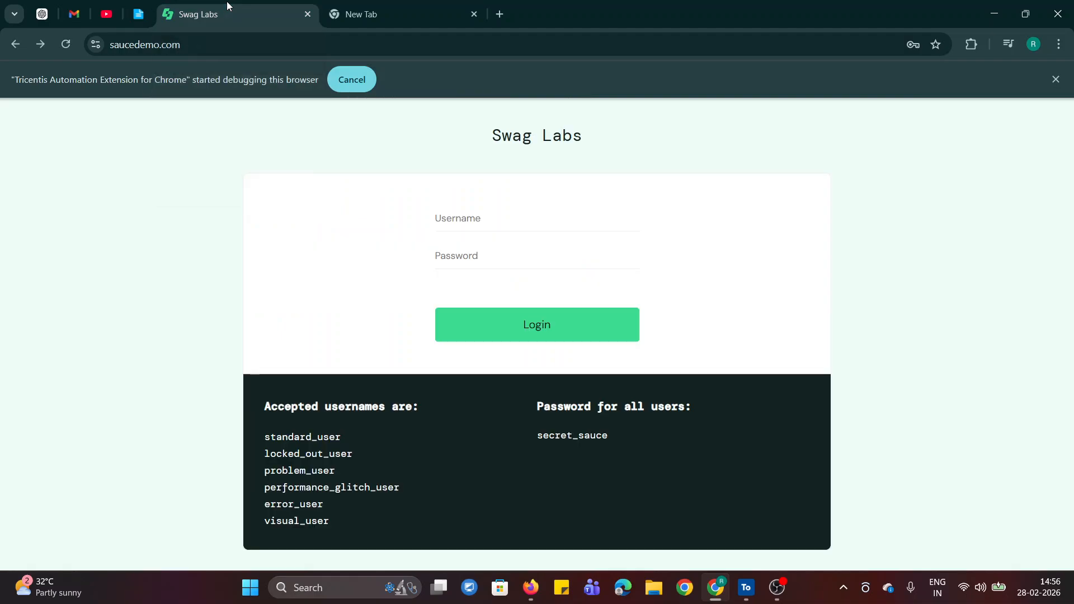
{"action": "left_click", "coordinate": [459, 222]}
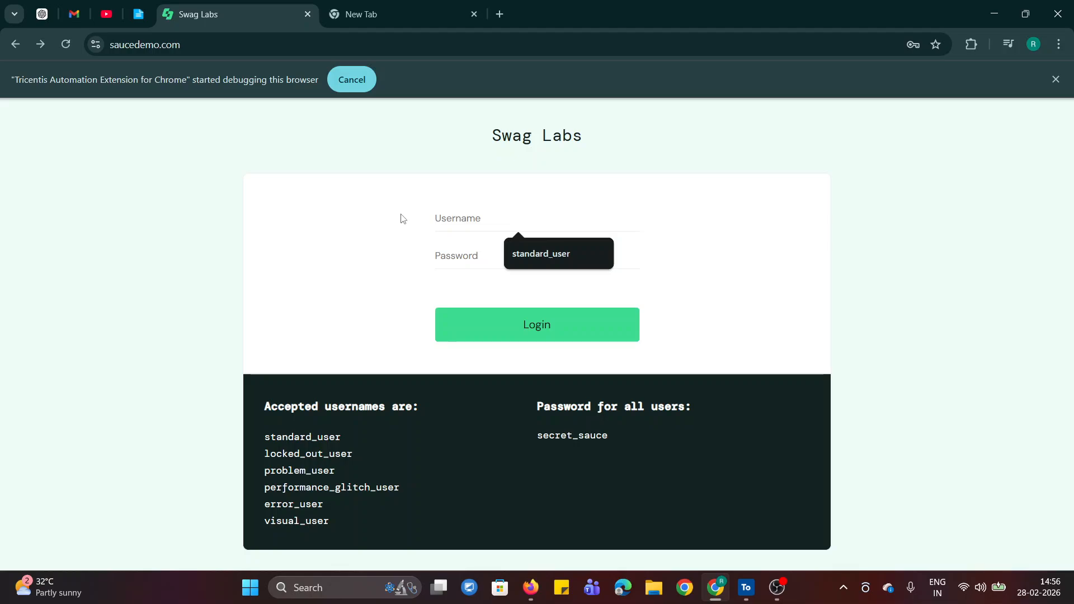
{"action": "left_click", "coordinate": [400, 215]}
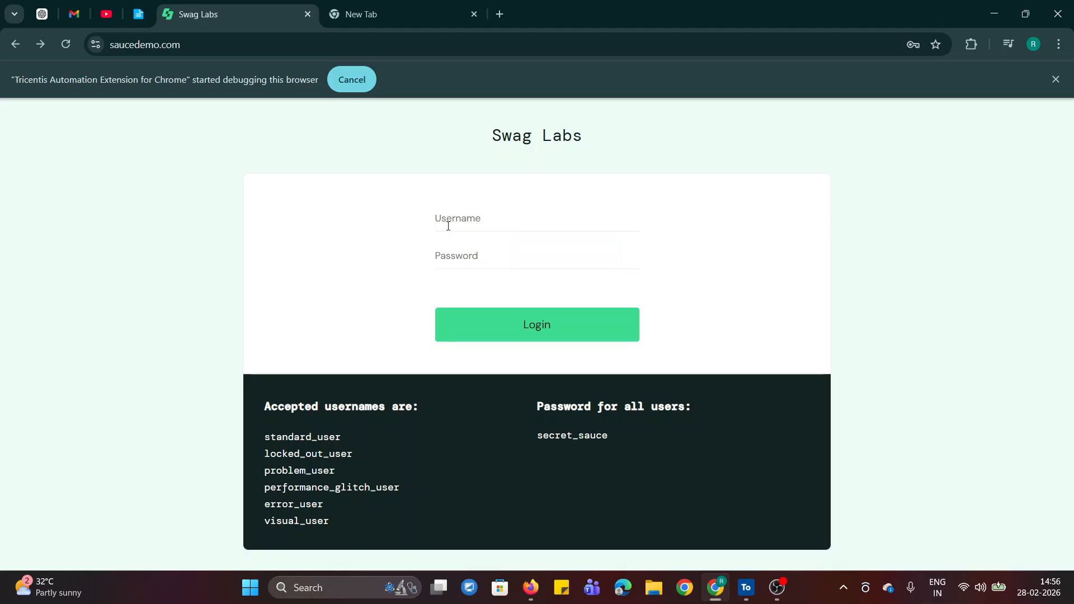
{"action": "left_click", "coordinate": [505, 223]}
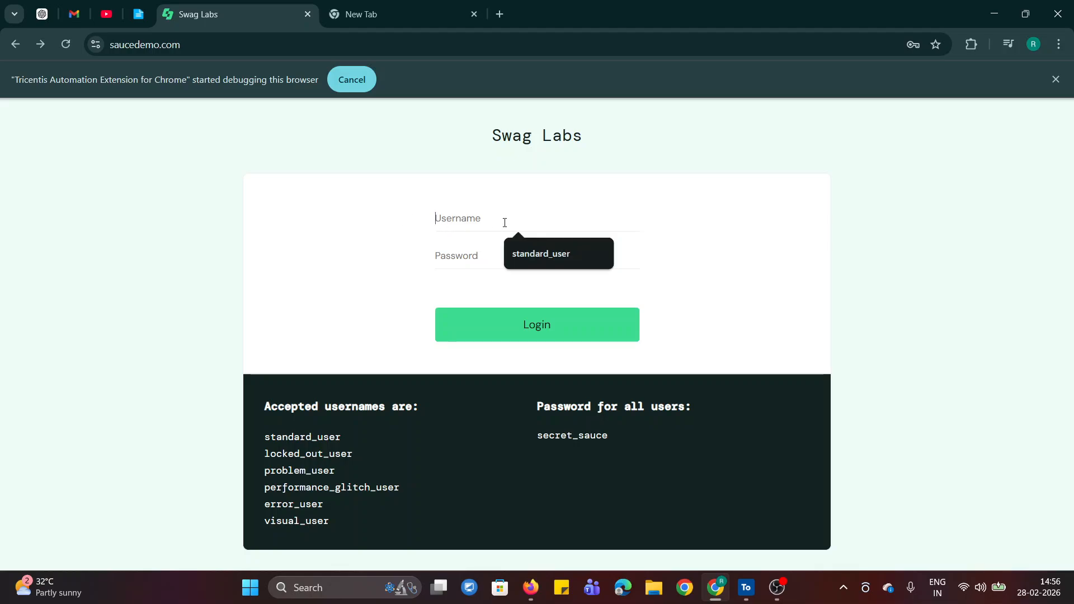
{"action": "left_click", "coordinate": [419, 216]}
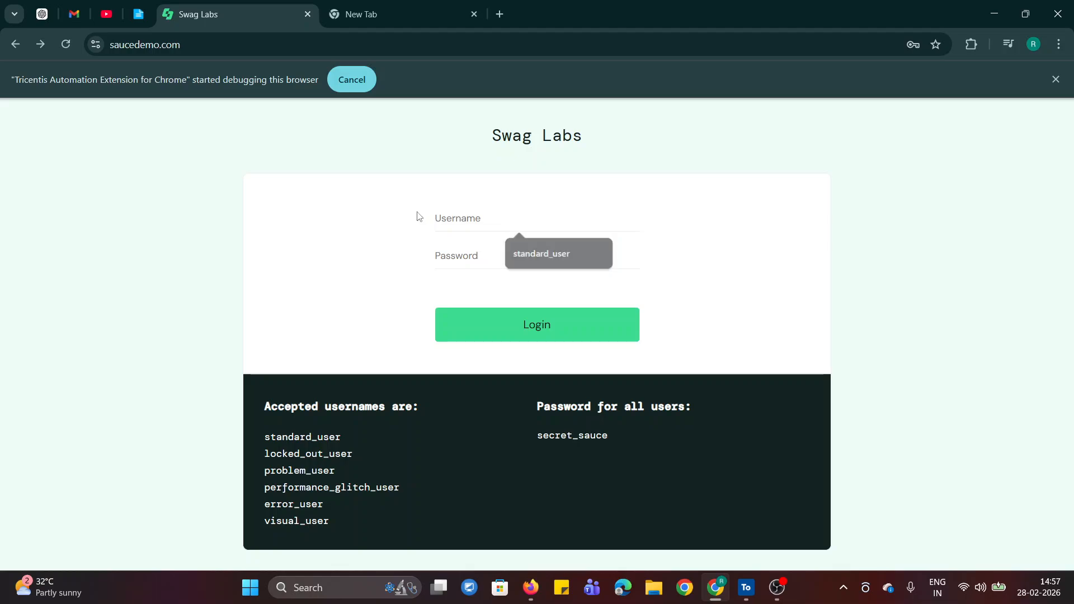
{"action": "left_click", "coordinate": [520, 329]}
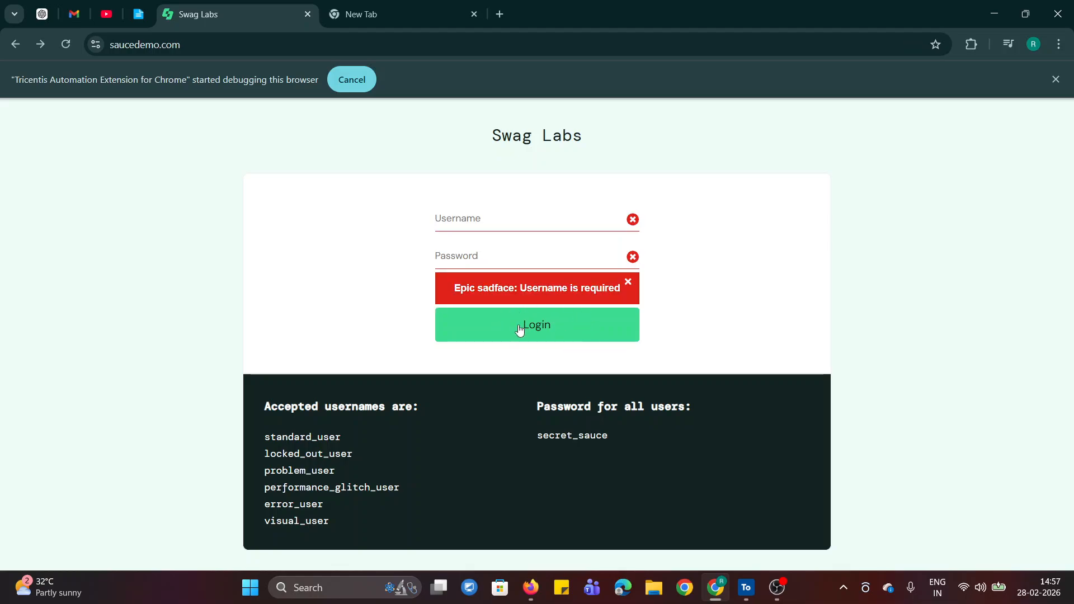
{"action": "left_click", "coordinate": [627, 282]}
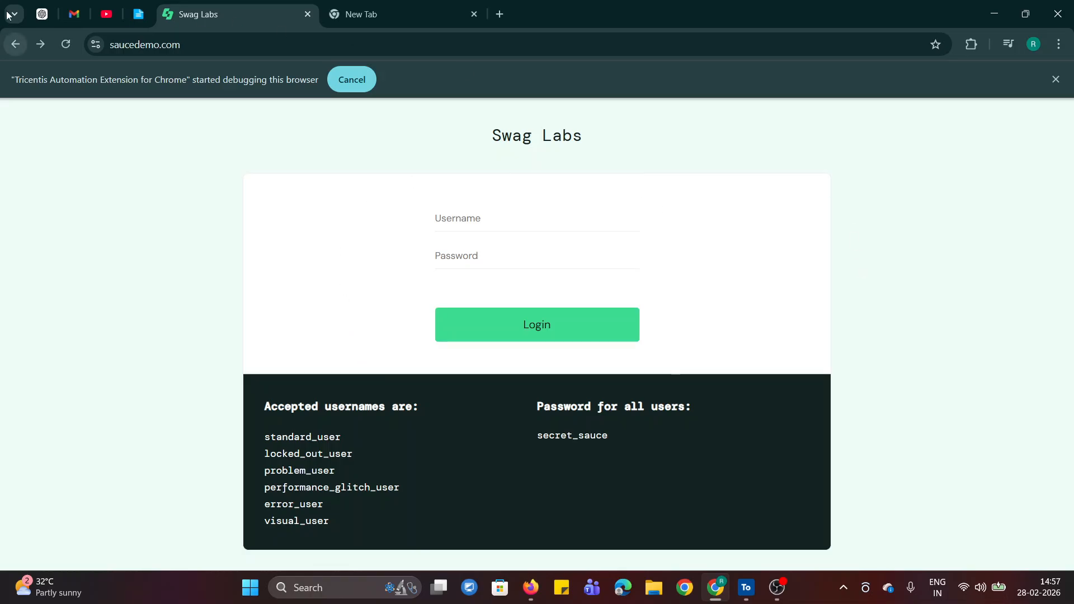
Return to Tosca Commander and review the action modes available for the Username test step value without changing it.
{"action": "left_click", "coordinate": [142, 15]}
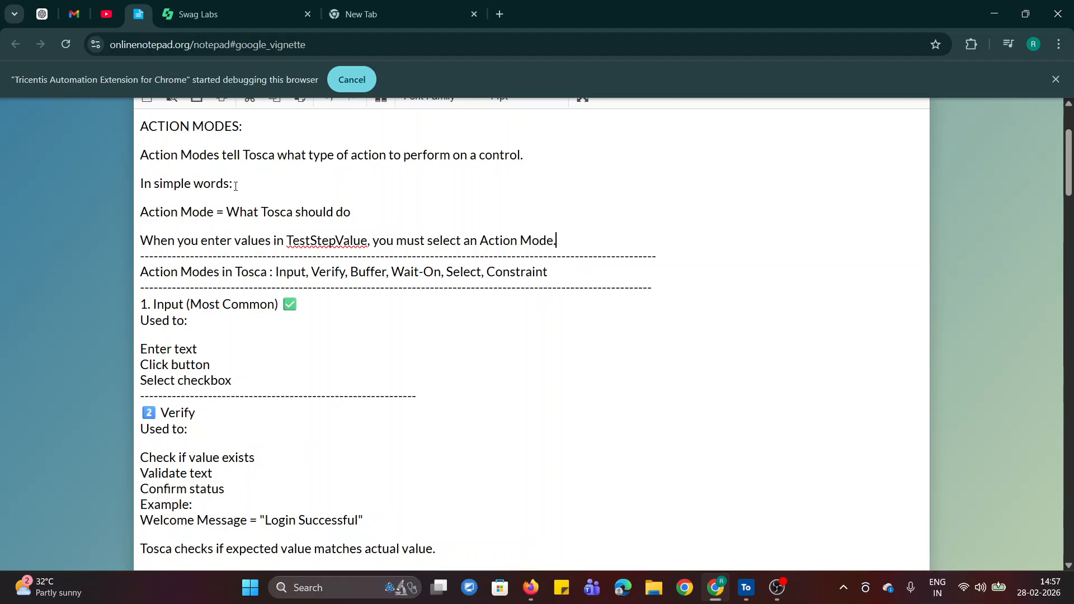
{"action": "left_click", "coordinate": [746, 587]}
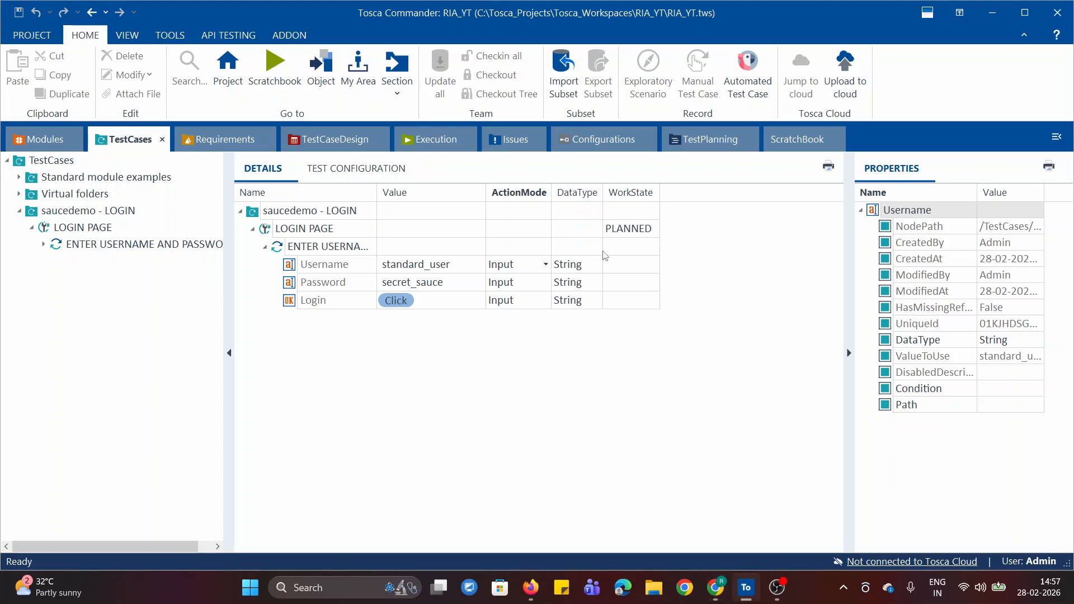
{"action": "left_click", "coordinate": [545, 265]}
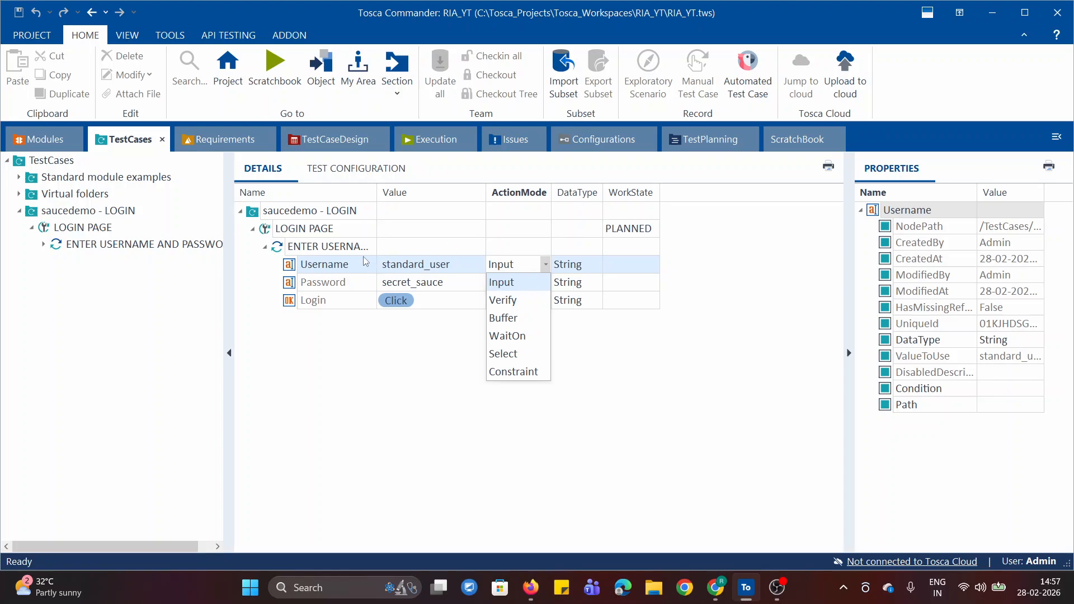
{"action": "left_click", "coordinate": [367, 406]}
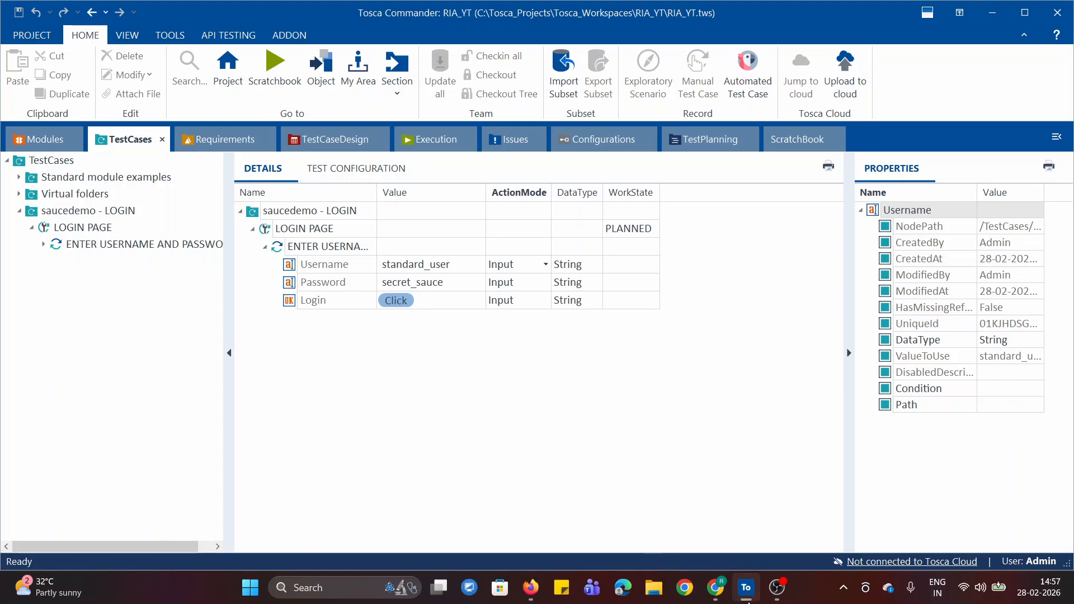
Go back to the Chrome notes and highlight "What Tosca should do", "Action Mode" and the full list of action modes.
{"action": "left_click", "coordinate": [715, 587]}
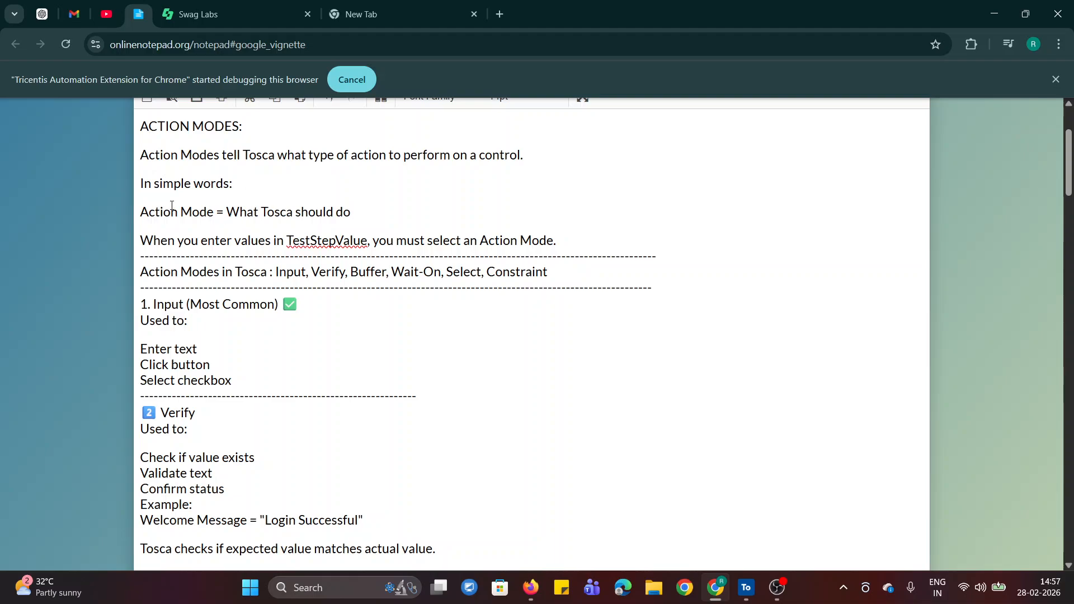
{"action": "left_click_drag", "start_coordinate": [226, 213], "coordinate": [381, 222]}
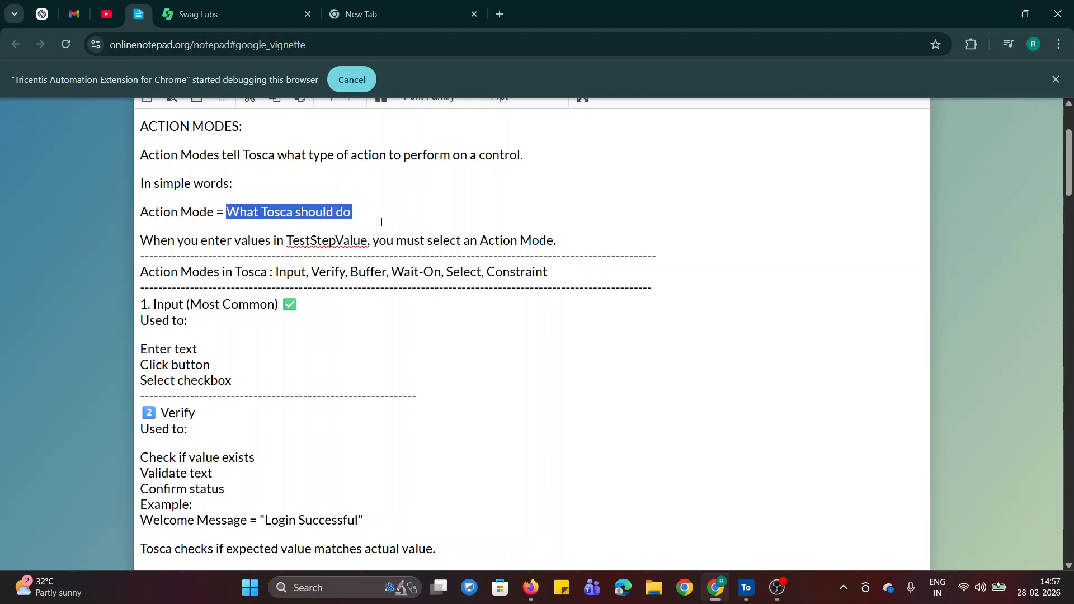
{"action": "left_click", "coordinate": [558, 200]}
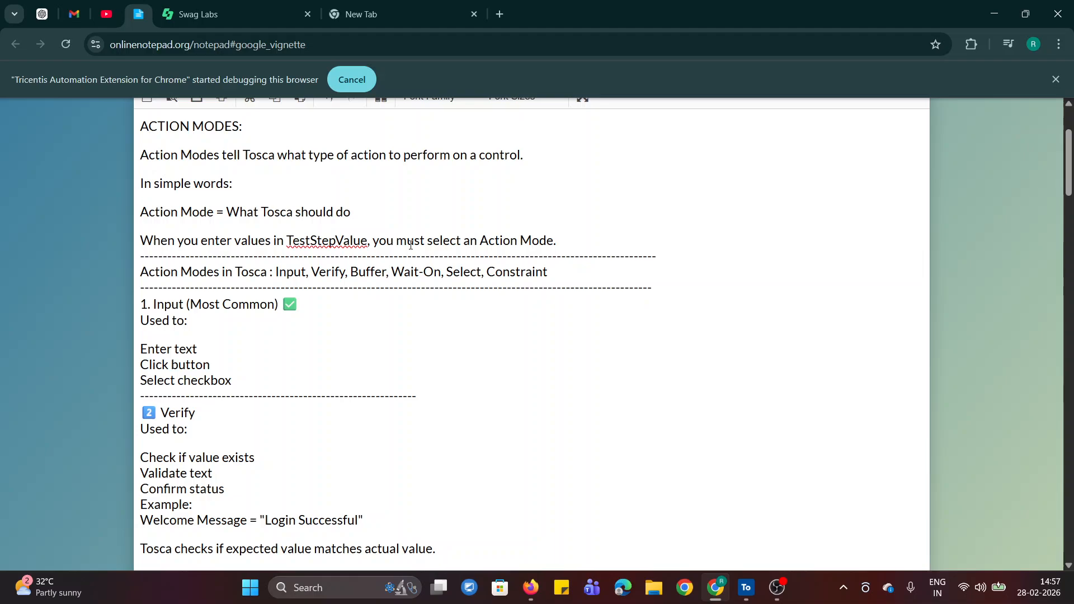
{"action": "left_click_drag", "start_coordinate": [484, 241], "coordinate": [563, 240]}
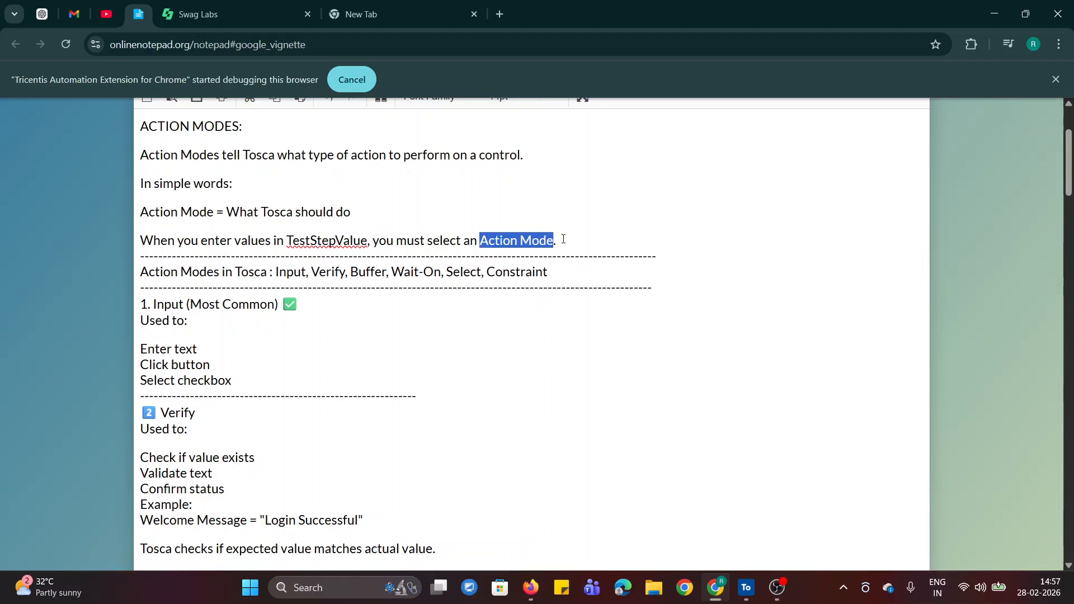
{"action": "left_click", "coordinate": [684, 239]}
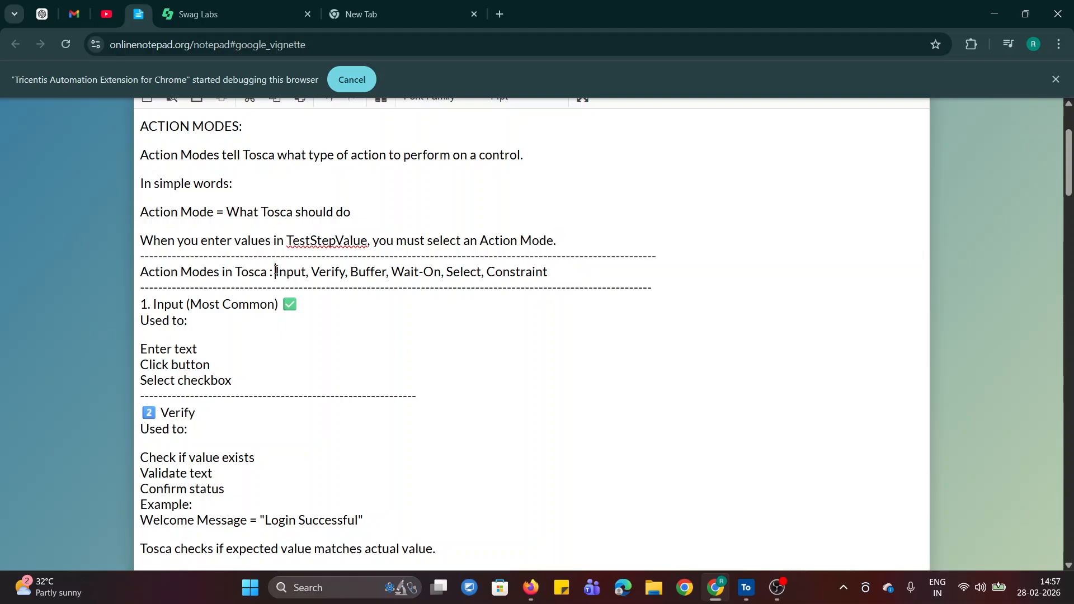
{"action": "left_click_drag", "start_coordinate": [276, 272], "coordinate": [554, 272]}
{"action": "left_click", "coordinate": [514, 358]}
Highlight the uses listed under Input in the notes, ending with "Click button" and "Select checkbox".
{"action": "scroll", "coordinate": [1068, 174], "scroll_direction": "down", "scroll_amount": 2}
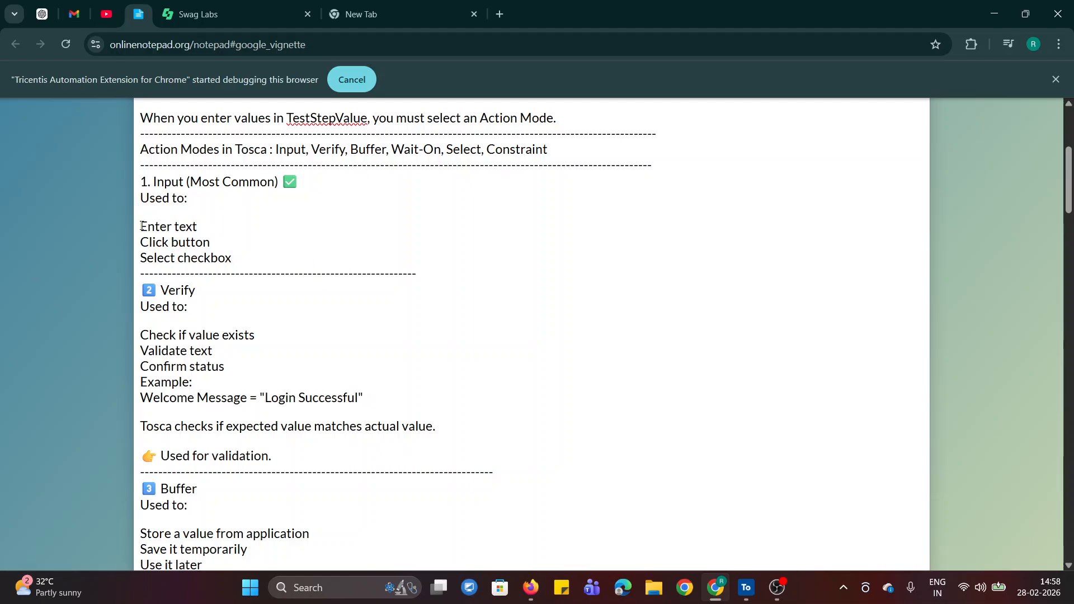
{"action": "left_click_drag", "start_coordinate": [141, 227], "coordinate": [230, 242]}
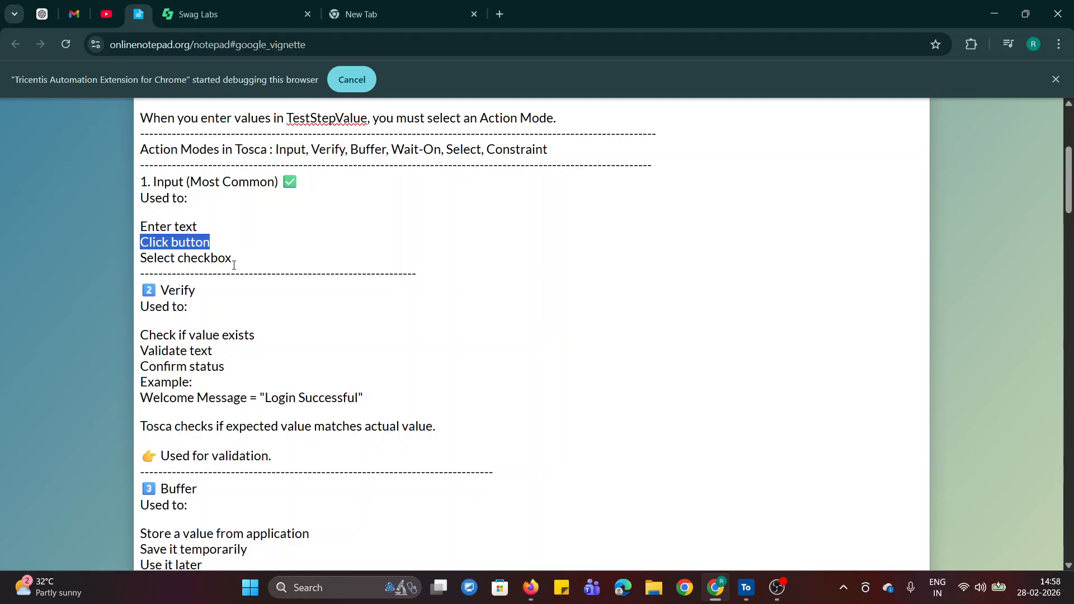
{"action": "left_click_drag", "start_coordinate": [145, 257], "coordinate": [277, 261]}
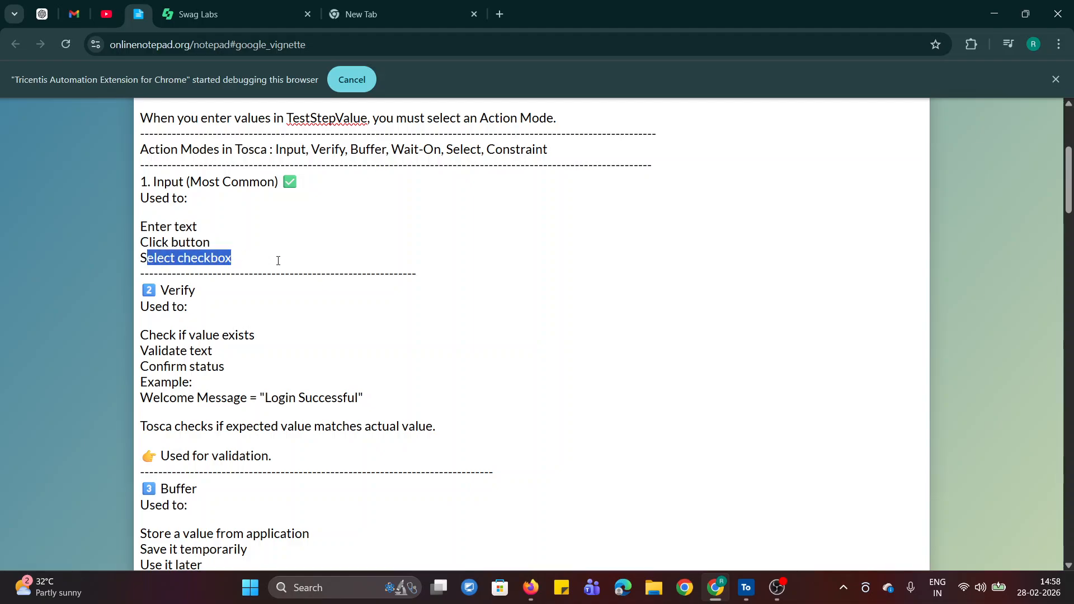
Highlight the Input heading in the notes and clear the selection.
{"action": "left_click", "coordinate": [386, 240]}
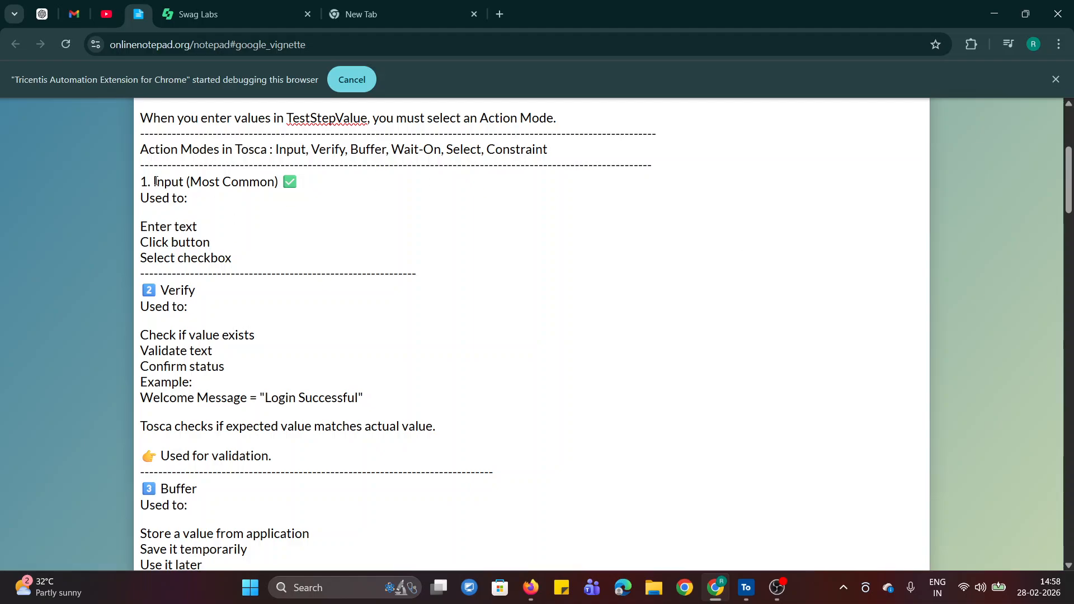
{"action": "left_click_drag", "start_coordinate": [156, 181], "coordinate": [217, 181]}
{"action": "left_click", "coordinate": [352, 236]}
Switch to Tosca Commander and go through the Username, Password and Login test step values, including the values of Username and Password.
{"action": "left_click", "coordinate": [746, 587]}
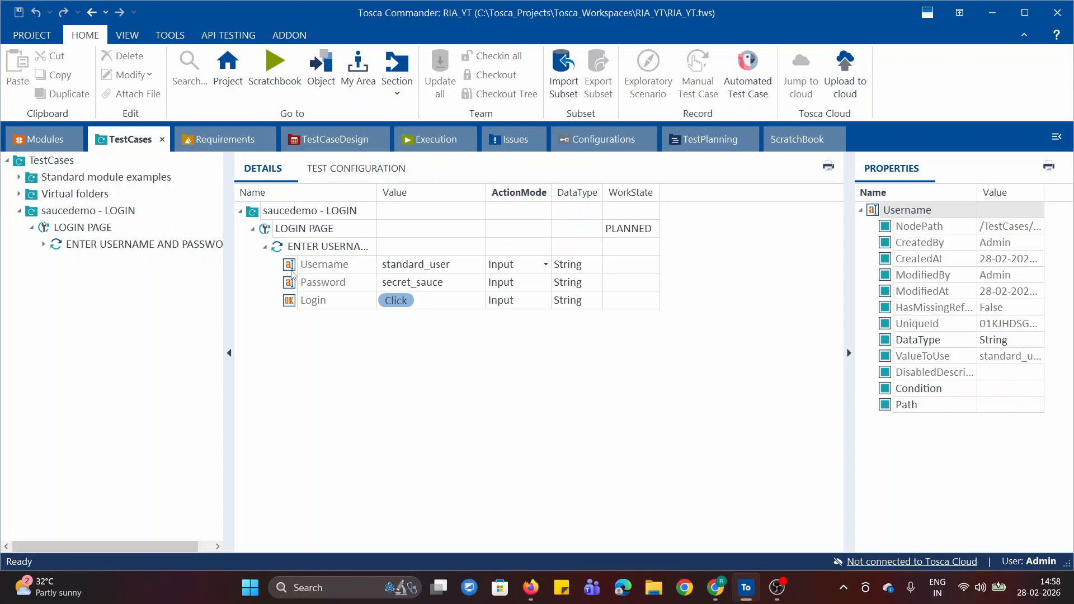
{"action": "left_click", "coordinate": [321, 270]}
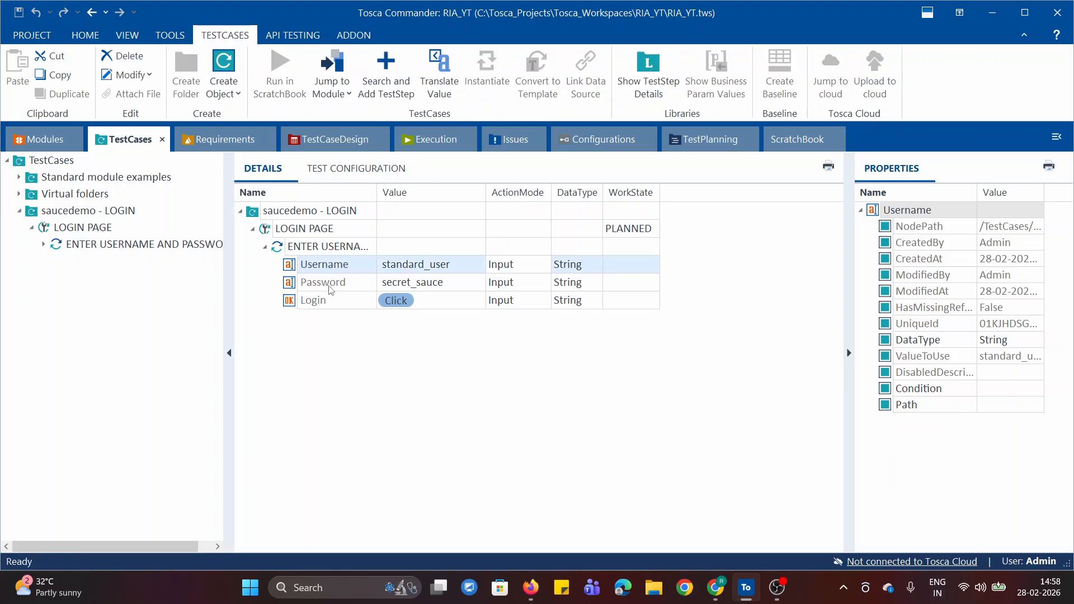
{"action": "left_click", "coordinate": [324, 283]}
{"action": "left_click", "coordinate": [327, 305]}
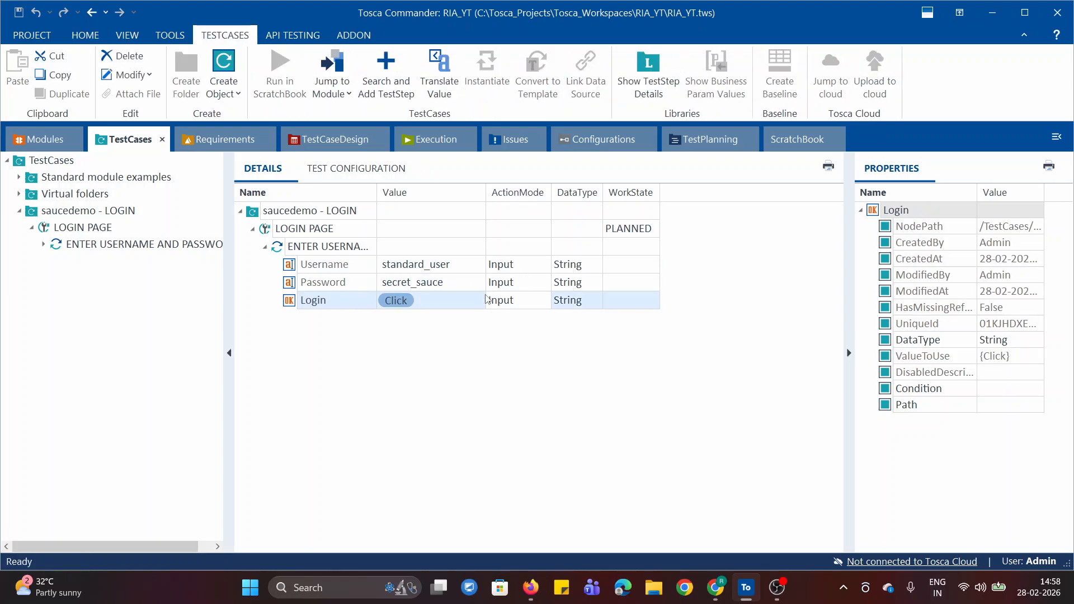
{"action": "left_click", "coordinate": [415, 266]}
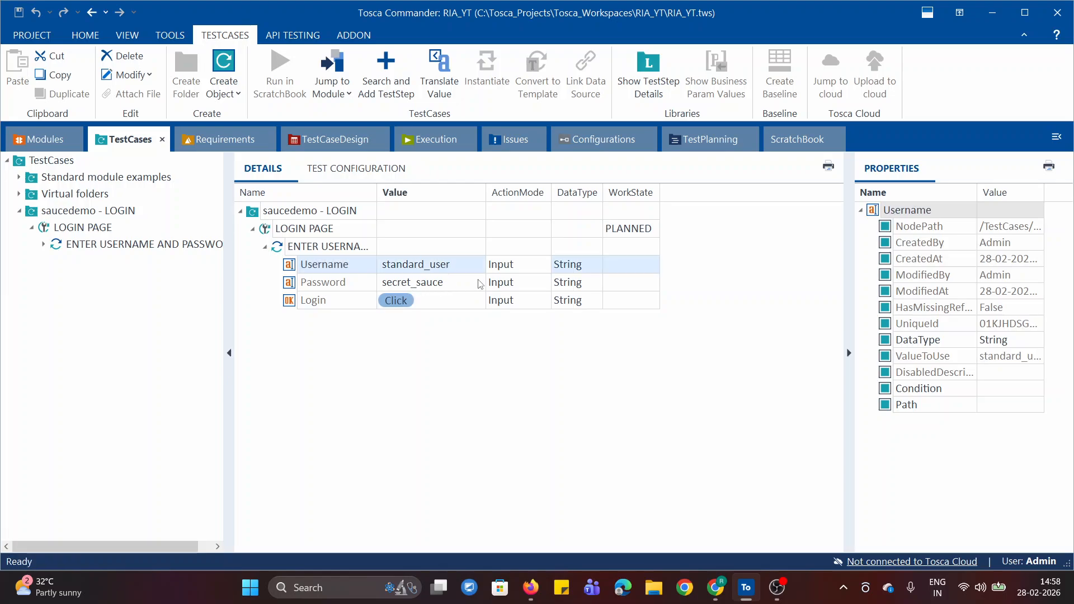
{"action": "left_click", "coordinate": [398, 283]}
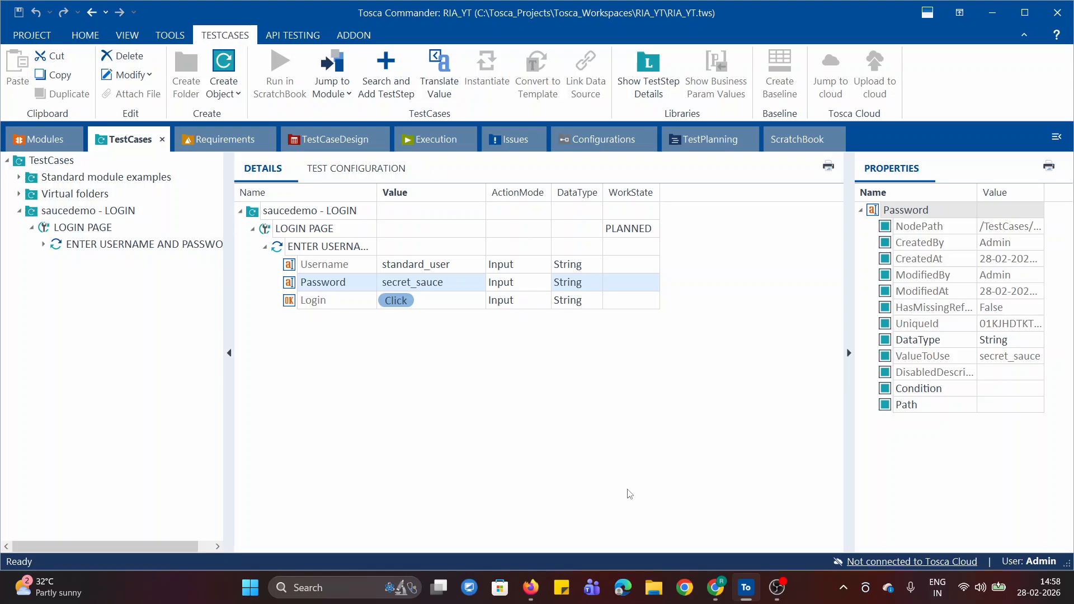
Check the Verify section of the Chrome notes, and return to Tosca Commander to select the Username action mode without changing it.
{"action": "left_click", "coordinate": [713, 584]}
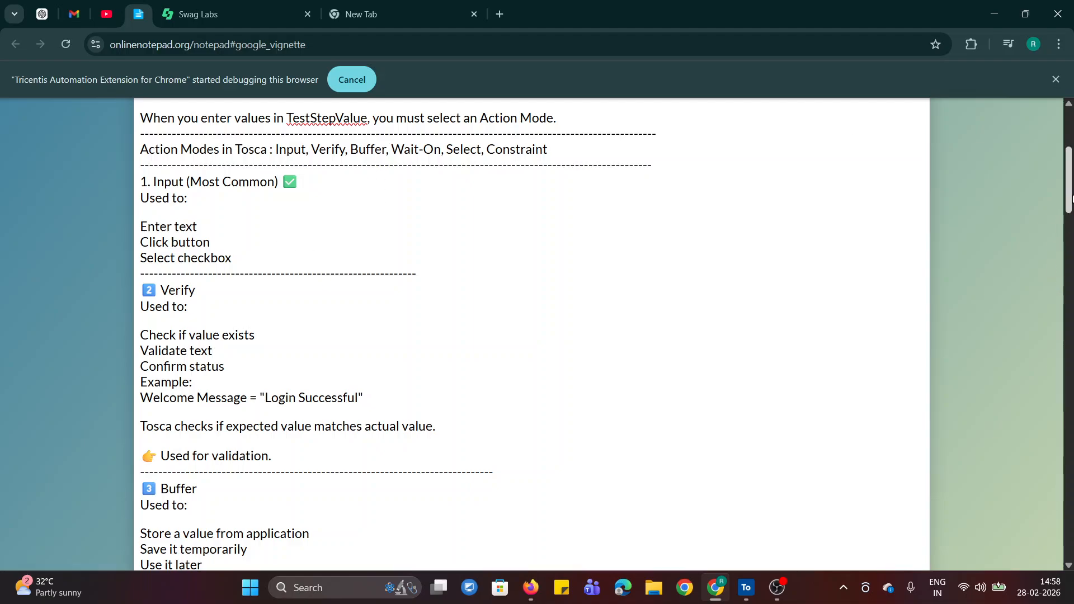
{"action": "scroll", "coordinate": [1071, 197], "scroll_direction": "down", "scroll_amount": 1}
{"action": "left_click", "coordinate": [747, 587]}
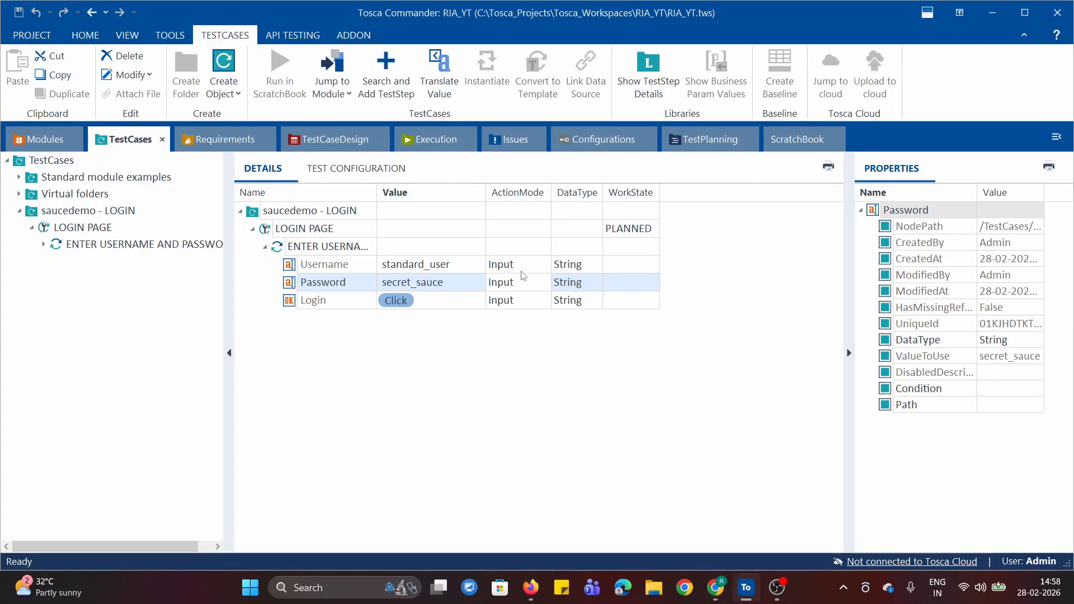
{"action": "left_click", "coordinate": [542, 264]}
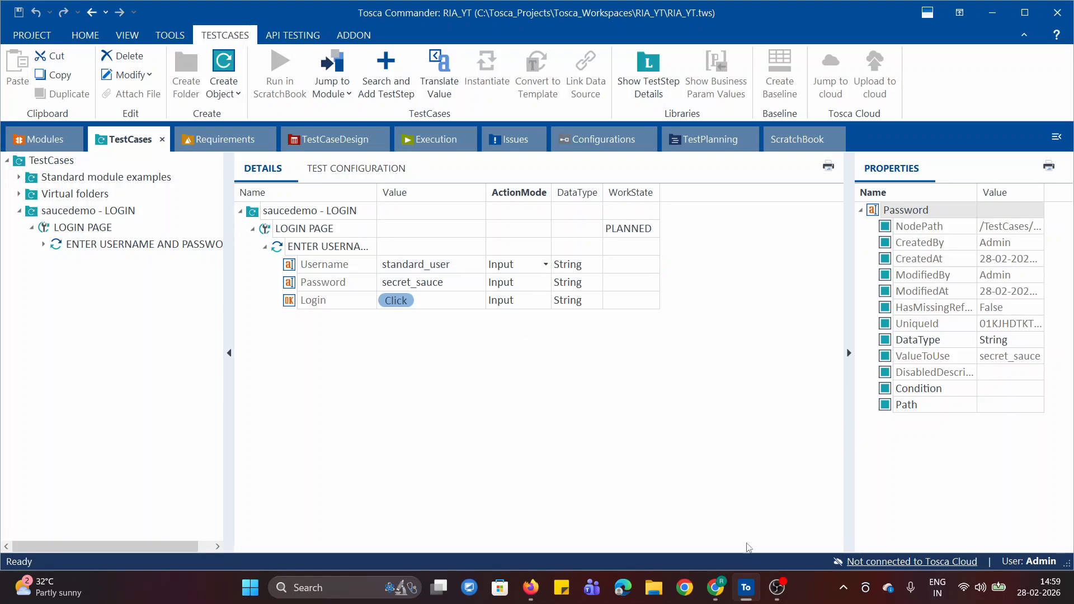
Return to the Chrome notes and highlight the "Verify" heading and its use "Check if value exists".
{"action": "left_click", "coordinate": [715, 587]}
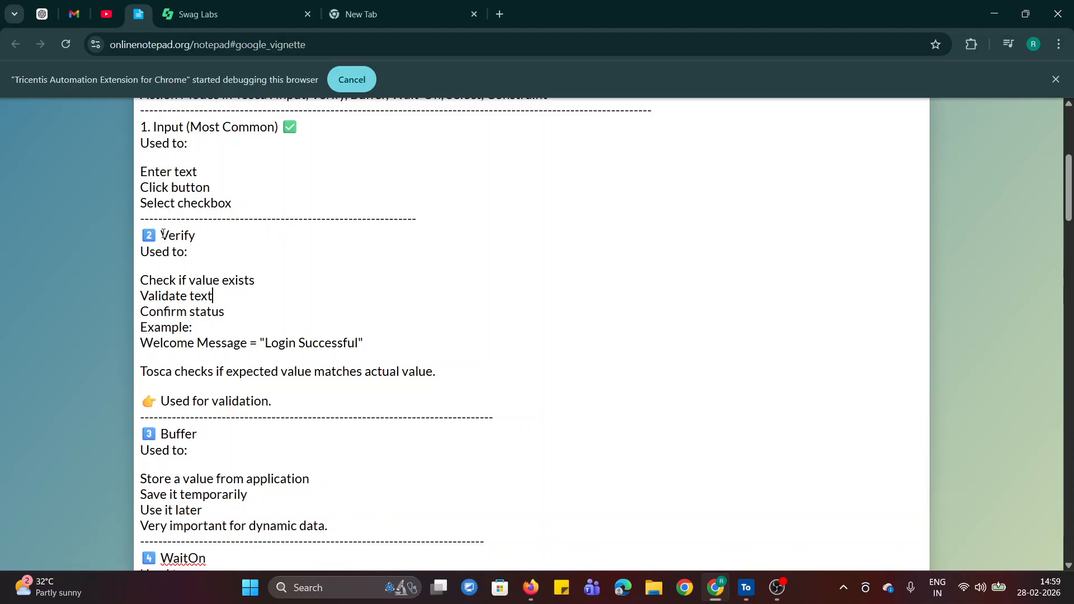
{"action": "left_click_drag", "start_coordinate": [162, 234], "coordinate": [205, 231]}
{"action": "left_click", "coordinate": [241, 268]}
{"action": "left_click_drag", "start_coordinate": [145, 281], "coordinate": [256, 282]}
{"action": "left_click", "coordinate": [263, 317]}
Open the Swag Labs login page and highlight its "Swag Labs" heading as the example of a value to verify.
{"action": "left_click", "coordinate": [195, 14]}
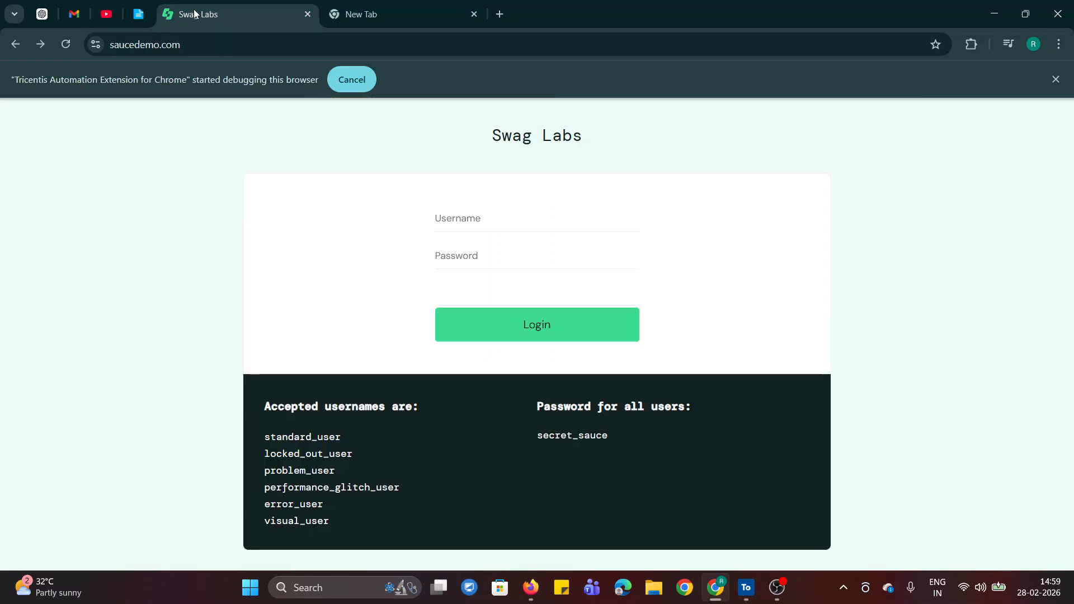
{"action": "left_click_drag", "start_coordinate": [479, 136], "coordinate": [587, 140]}
{"action": "left_click", "coordinate": [629, 144]}
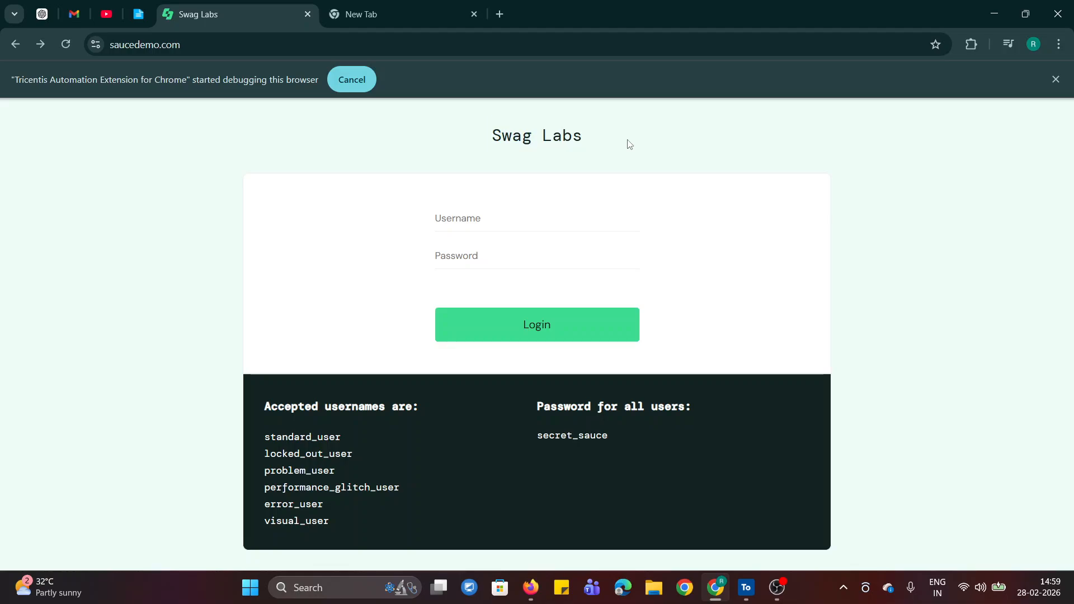
{"action": "left_click_drag", "start_coordinate": [489, 130], "coordinate": [589, 140]}
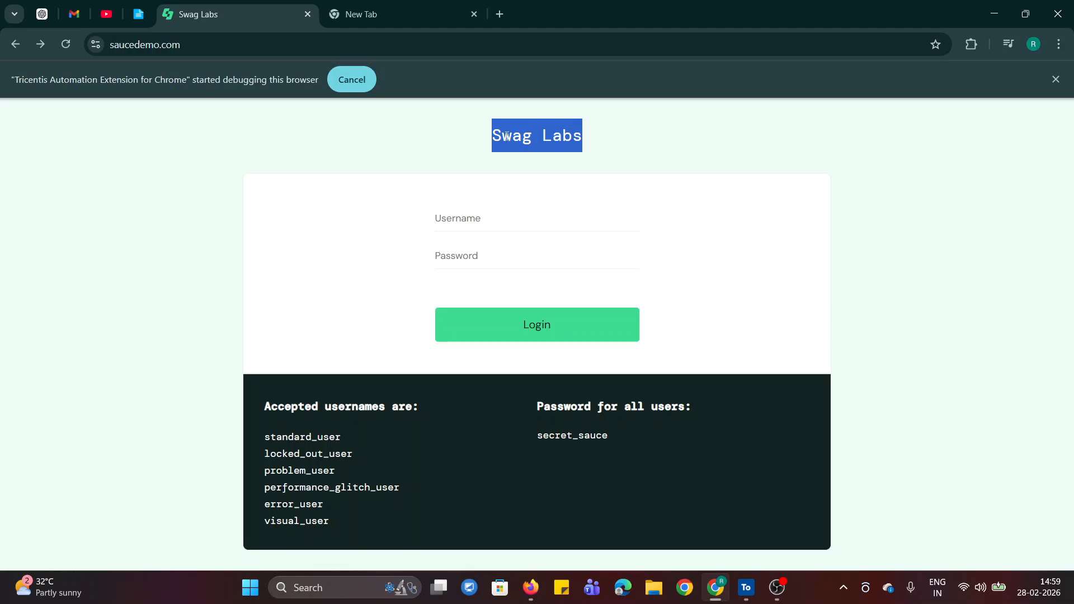
{"action": "left_click", "coordinate": [373, 319]}
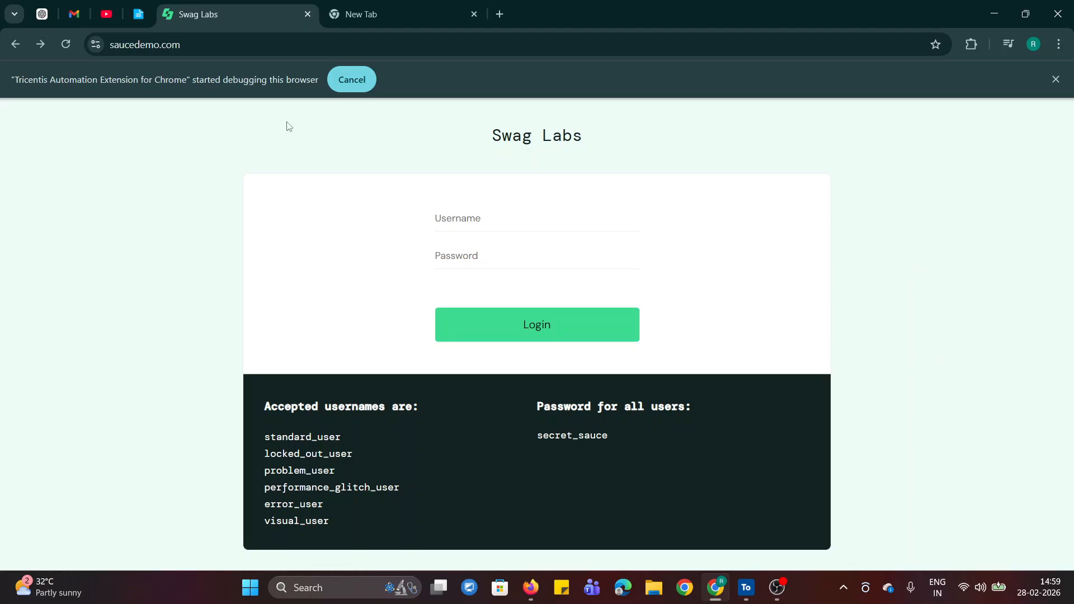
Go back to the notes and highlight "Check if value exists" and "Validate text" under Verify.
{"action": "left_click", "coordinate": [138, 14]}
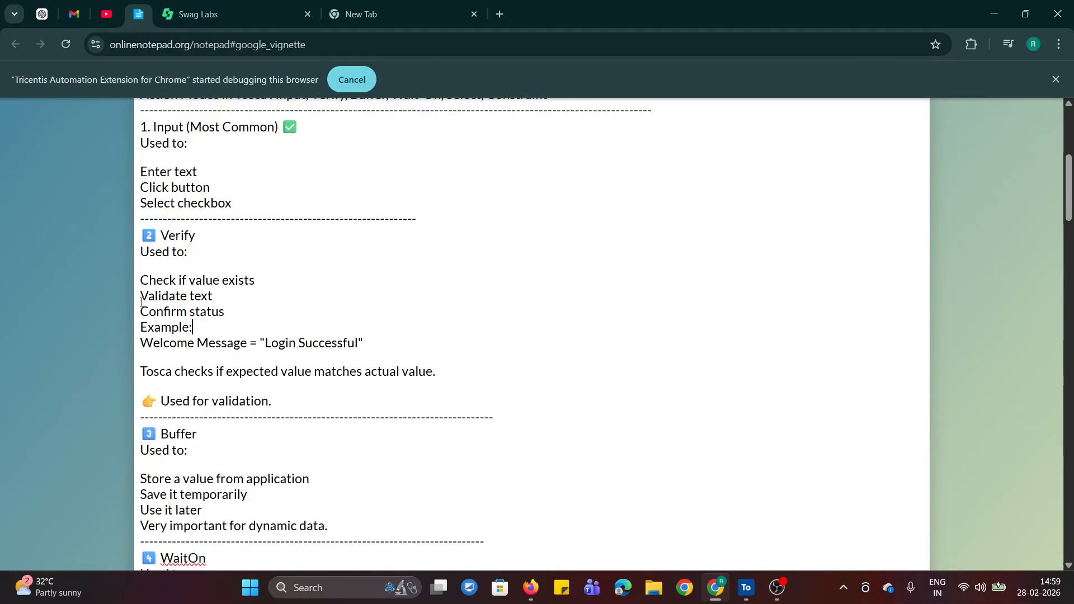
{"action": "left_click_drag", "start_coordinate": [140, 280], "coordinate": [267, 282]}
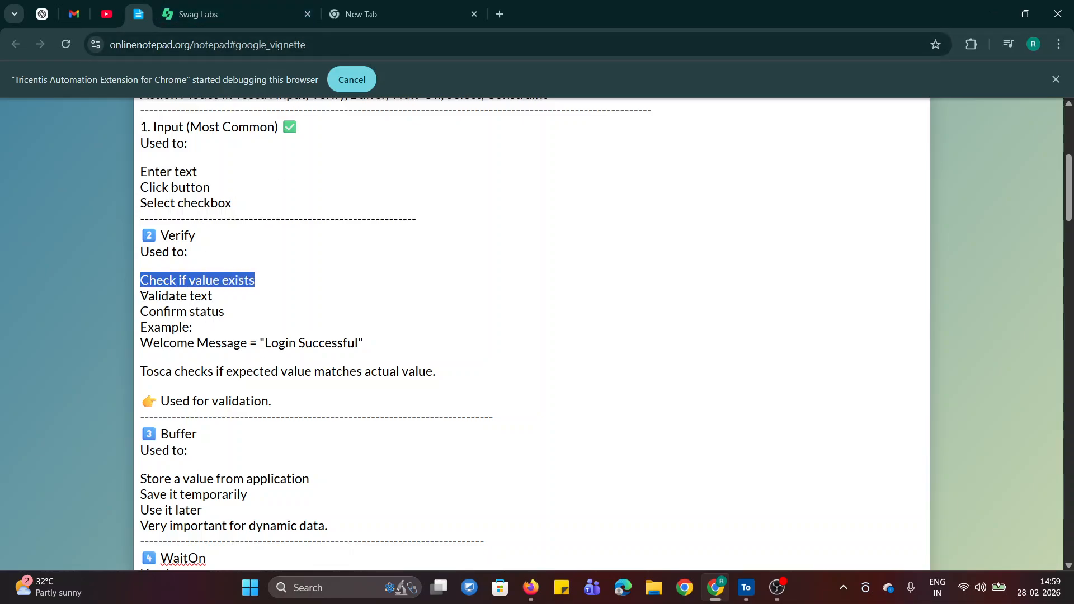
{"action": "left_click_drag", "start_coordinate": [141, 296], "coordinate": [214, 296]}
{"action": "left_click", "coordinate": [282, 325]}
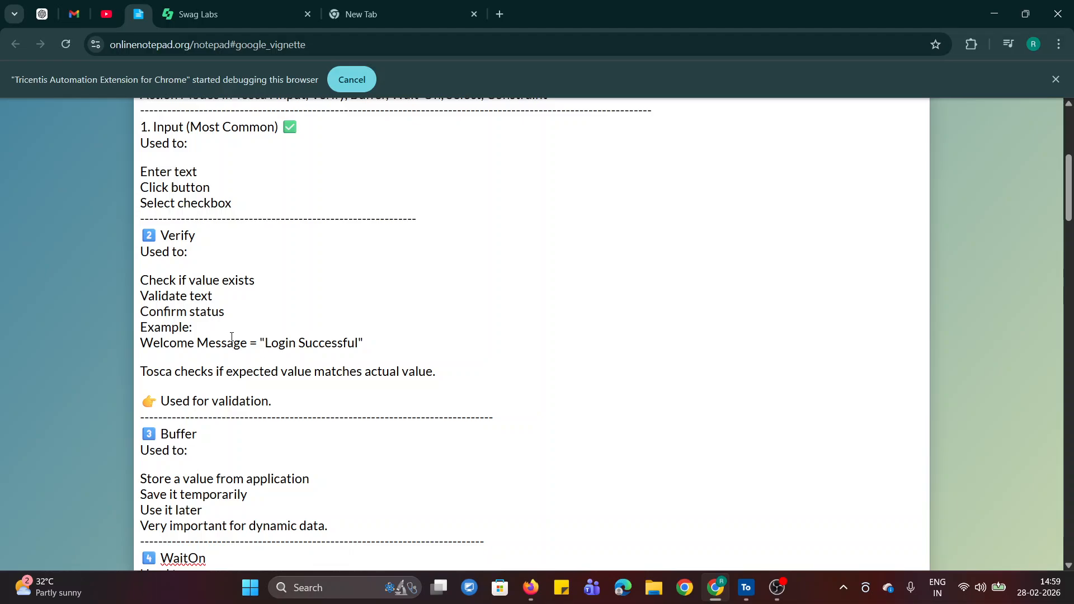
Log in to Swag Labs as standard_user with the account password, and dismiss the password warning and the offer to save it.
{"action": "left_click", "coordinate": [184, 5]}
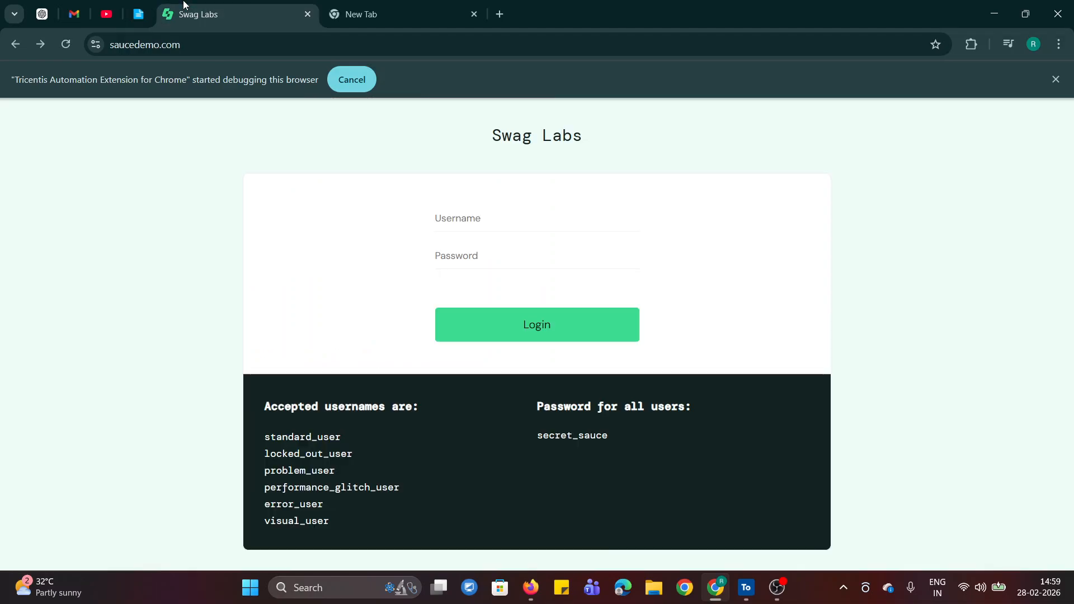
{"action": "left_click", "coordinate": [501, 221]}
{"action": "left_click", "coordinate": [526, 252]}
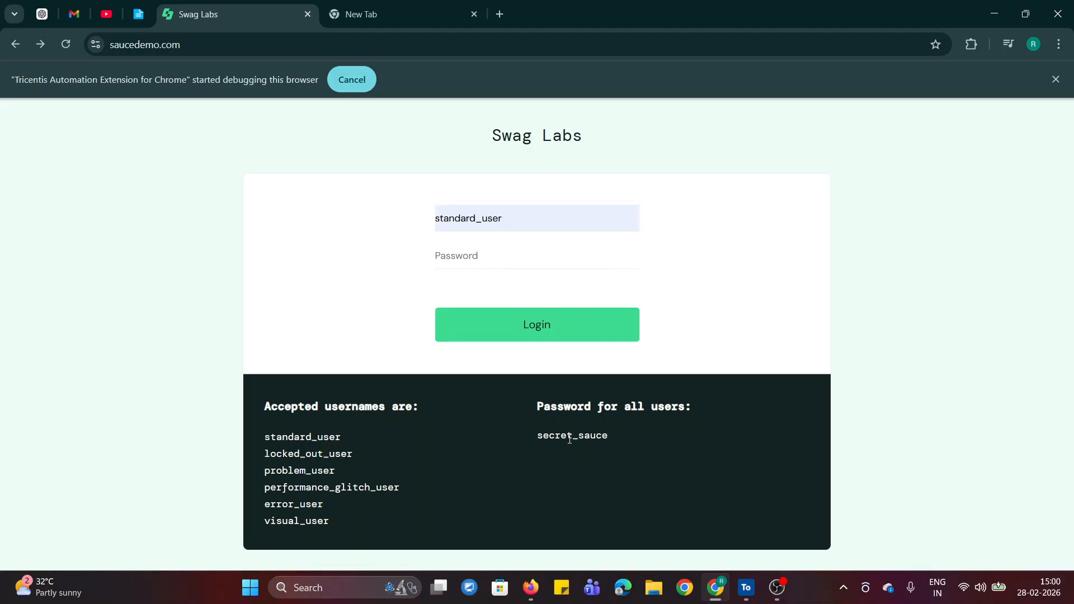
{"action": "double_click", "coordinate": [569, 439]}
{"action": "left_click", "coordinate": [473, 255]}
{"action": "key", "text": "ctrl+v"}
{"action": "left_click", "coordinate": [495, 322]}
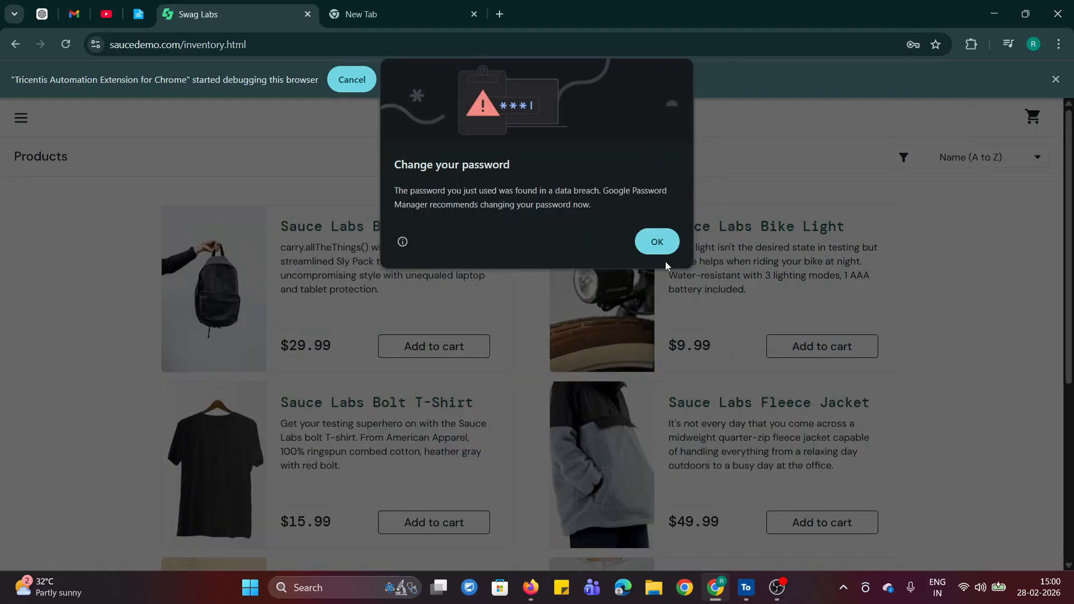
{"action": "left_click", "coordinate": [659, 242]}
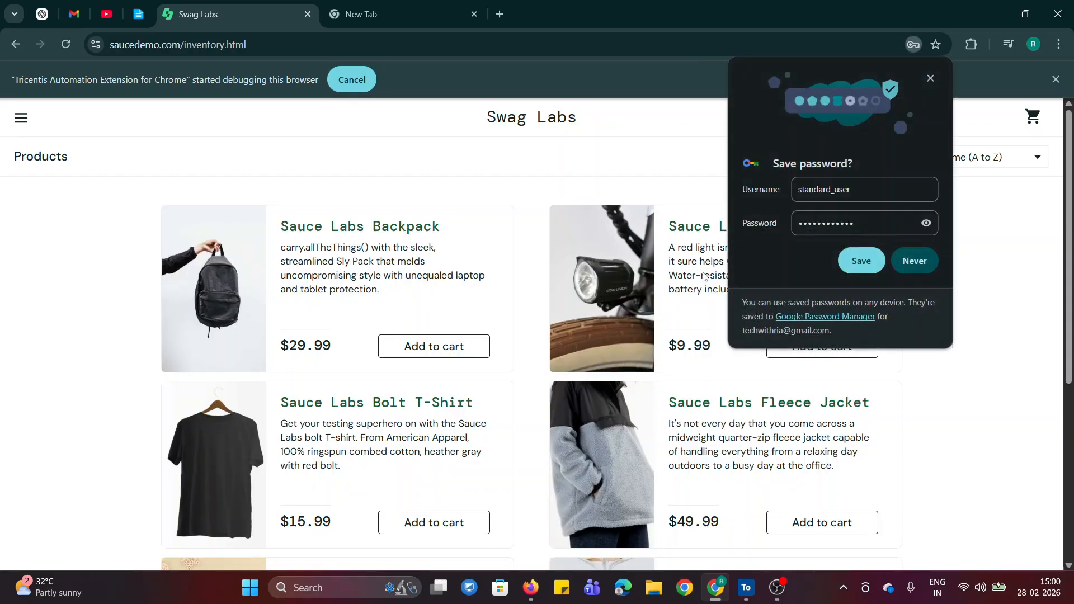
{"action": "left_click", "coordinate": [930, 78]}
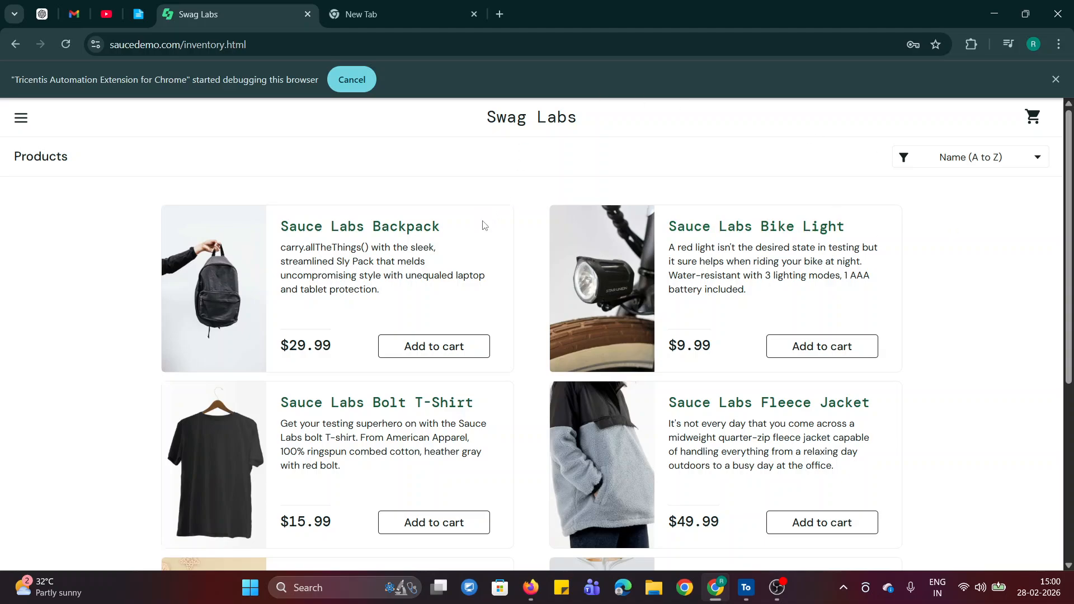
Return to the notes and highlight "Confirm status" and the "Login Successful" example under Verify.
{"action": "left_click", "coordinate": [135, 15]}
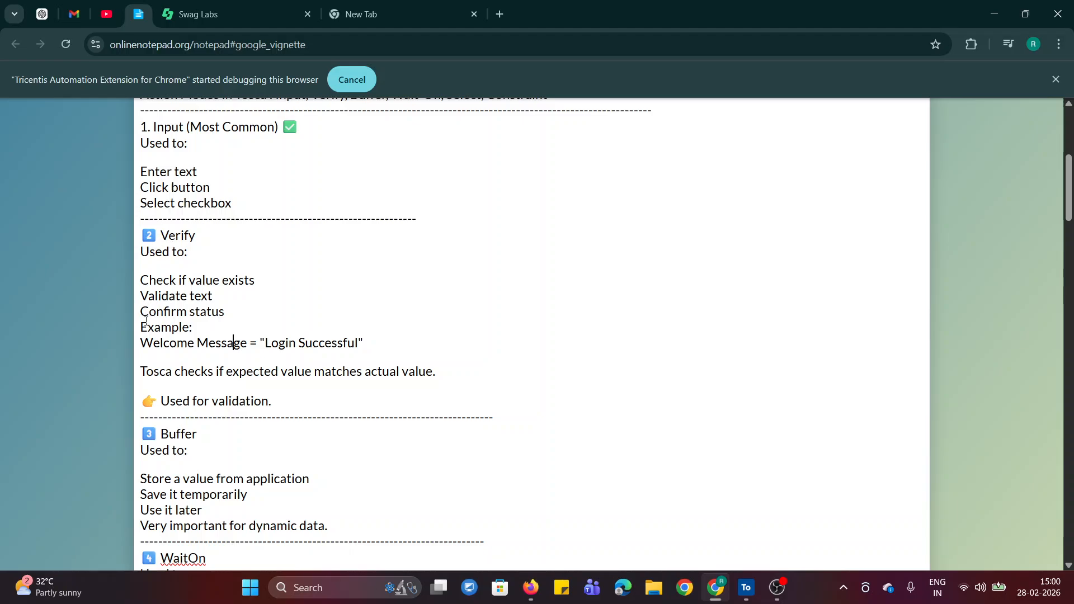
{"action": "left_click_drag", "start_coordinate": [141, 309], "coordinate": [225, 311]}
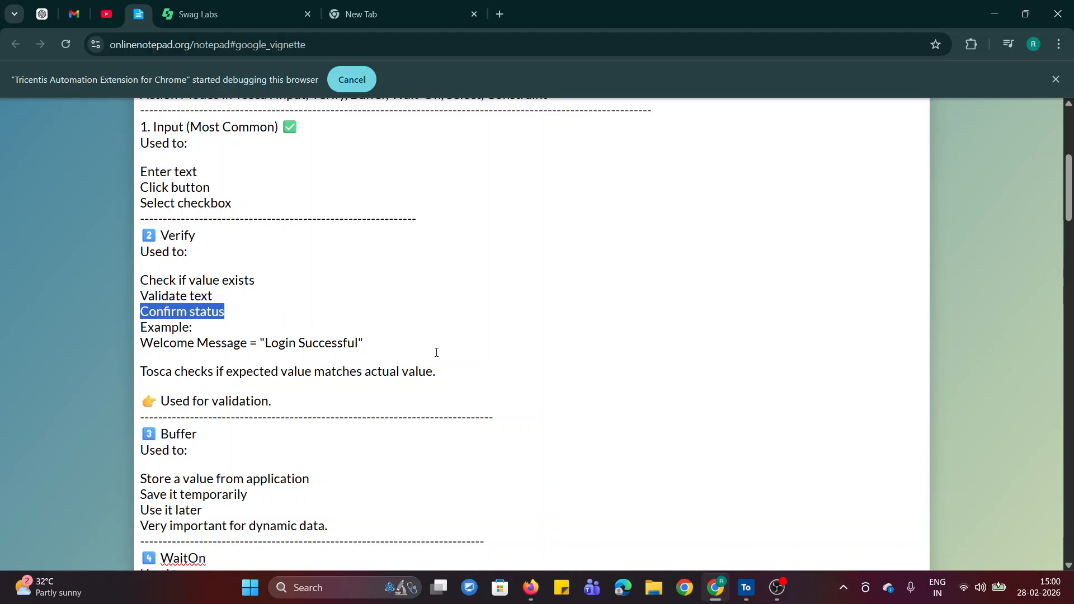
{"action": "left_click", "coordinate": [279, 323]}
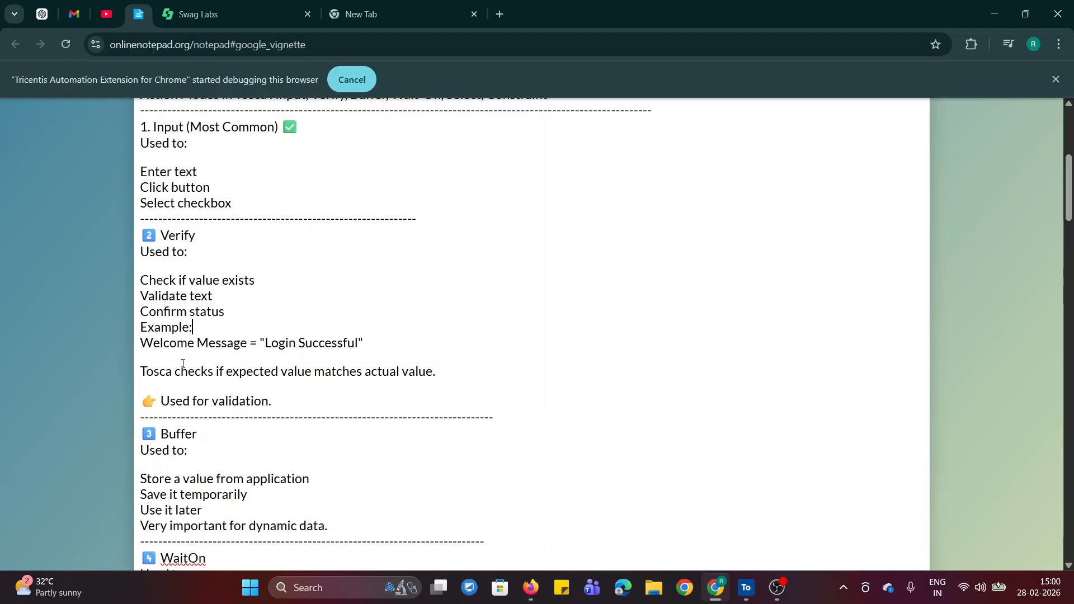
{"action": "left_click_drag", "start_coordinate": [274, 342], "coordinate": [403, 343]}
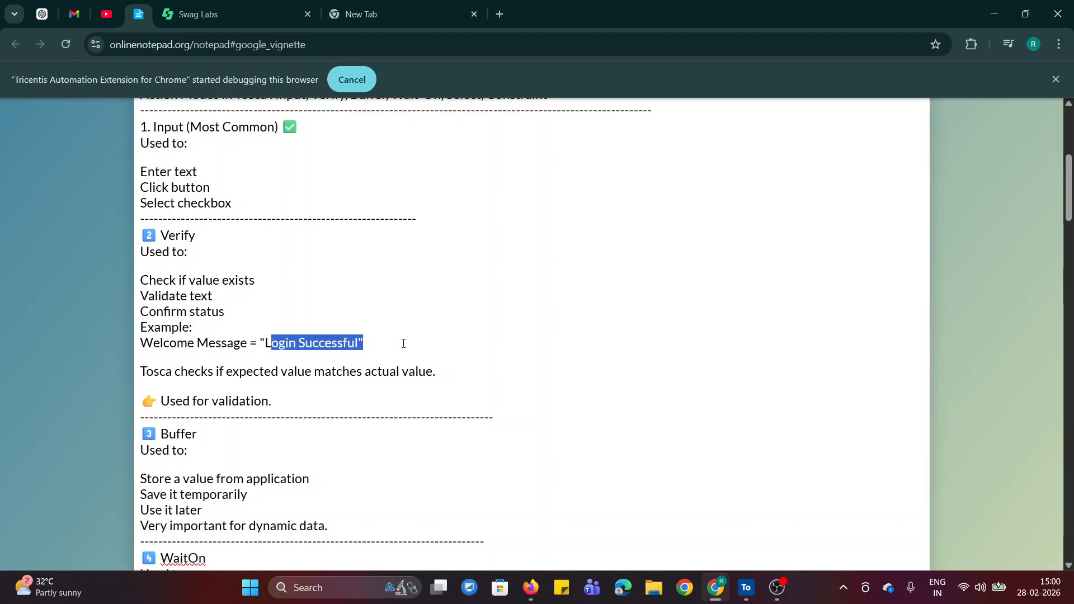
{"action": "left_click", "coordinate": [579, 337]}
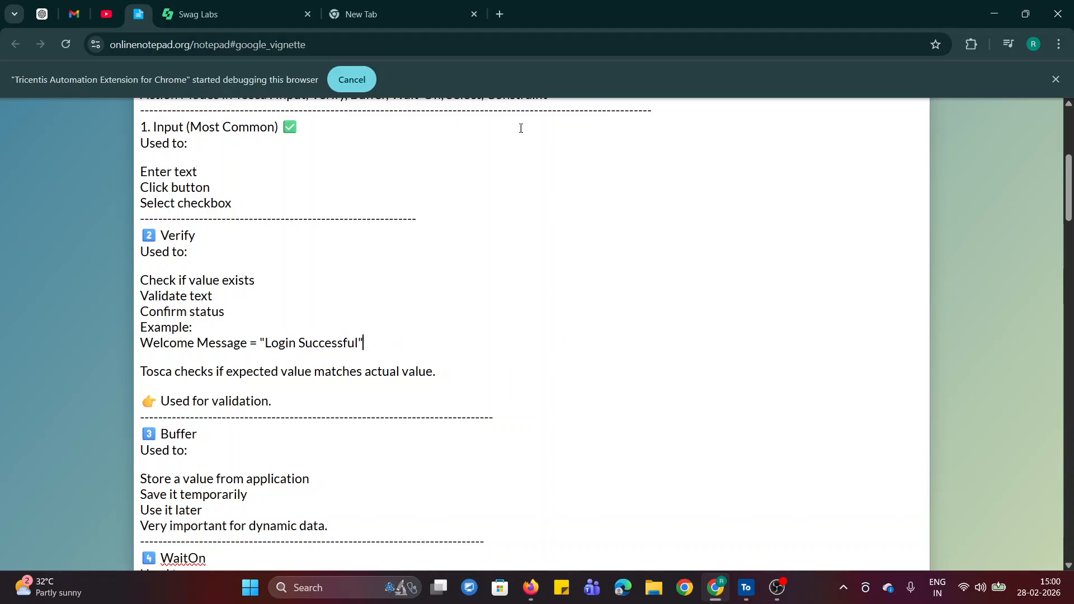
Go to the Swag Labs products page, open and close its navigation menu, and highlight the "Products" heading.
{"action": "left_click", "coordinate": [252, 12]}
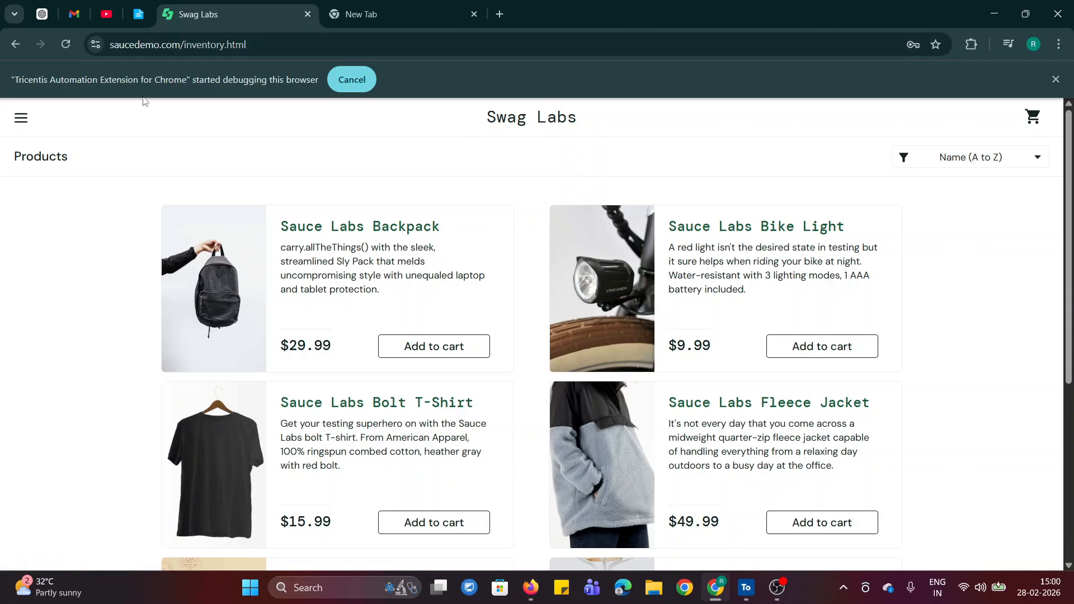
{"action": "left_click", "coordinate": [21, 118]}
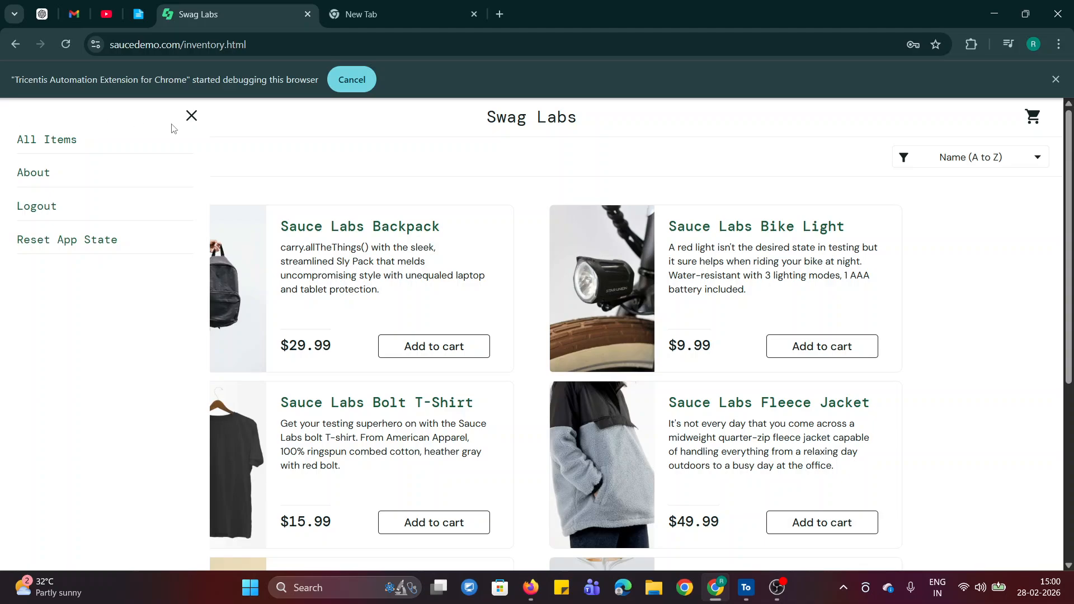
{"action": "left_click", "coordinate": [192, 116]}
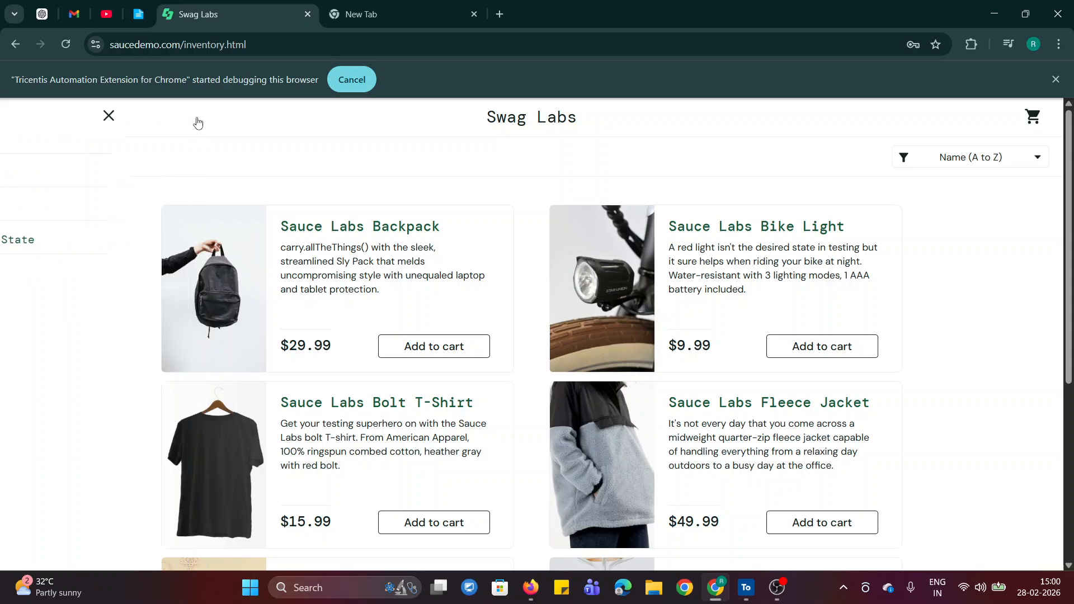
{"action": "left_click_drag", "start_coordinate": [13, 154], "coordinate": [91, 163]}
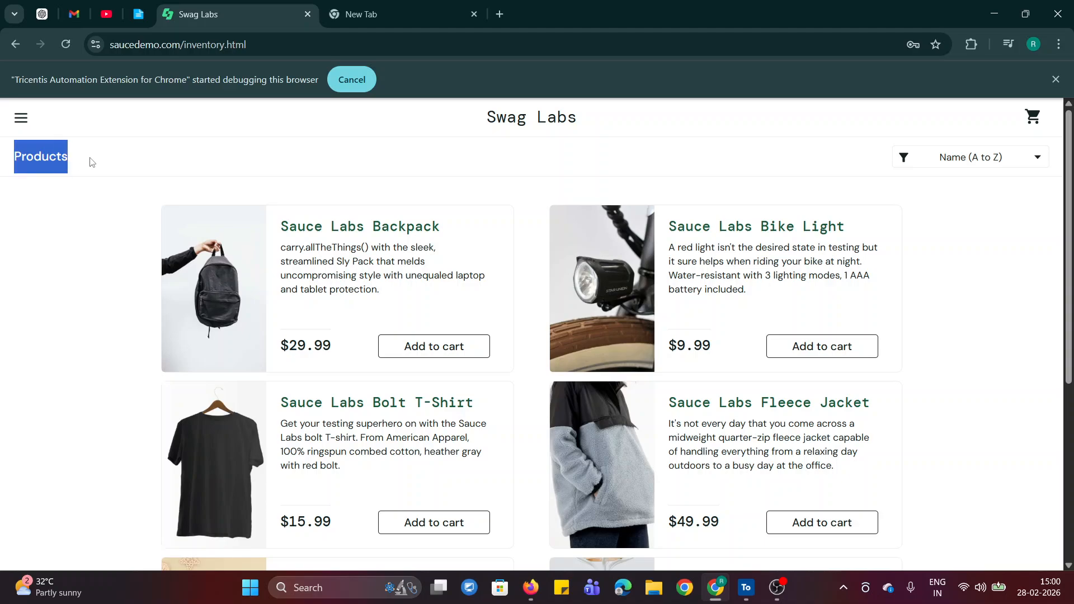
{"action": "left_click", "coordinate": [164, 164]}
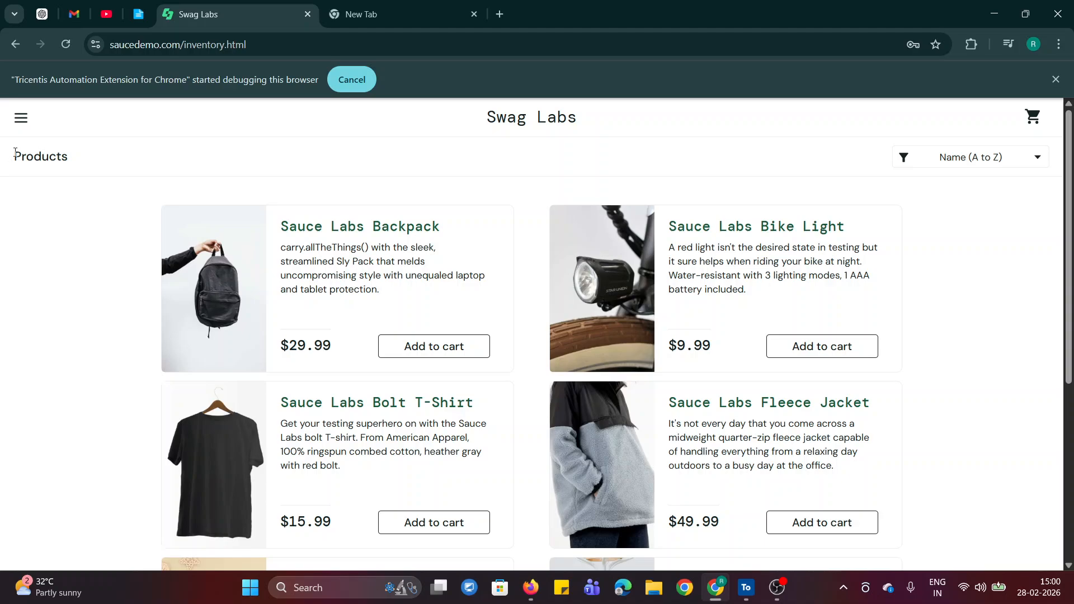
{"action": "left_click_drag", "start_coordinate": [15, 152], "coordinate": [73, 163]}
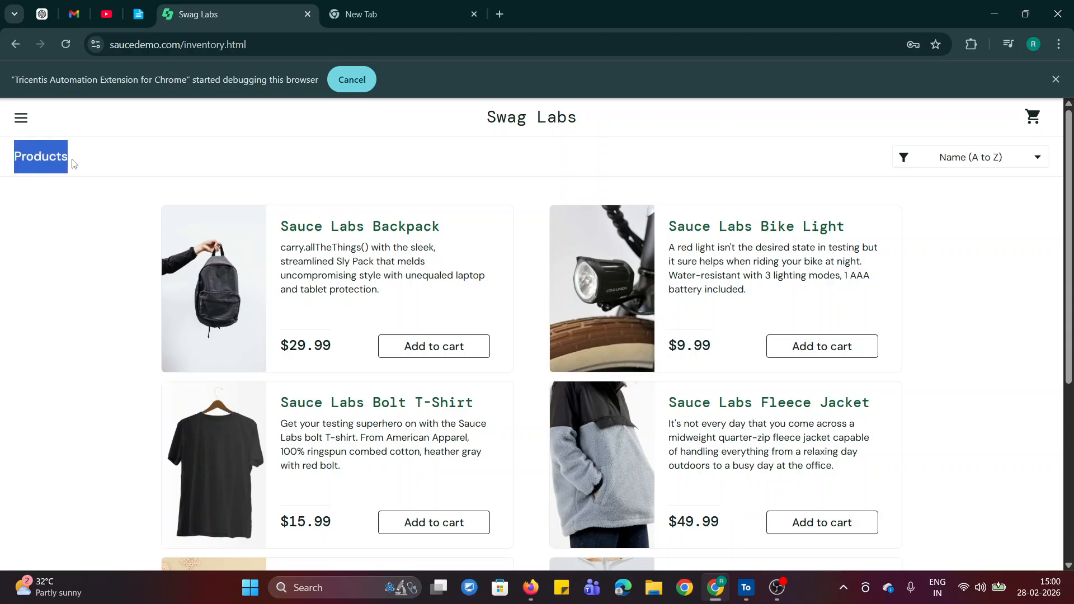
{"action": "left_click", "coordinate": [187, 173]}
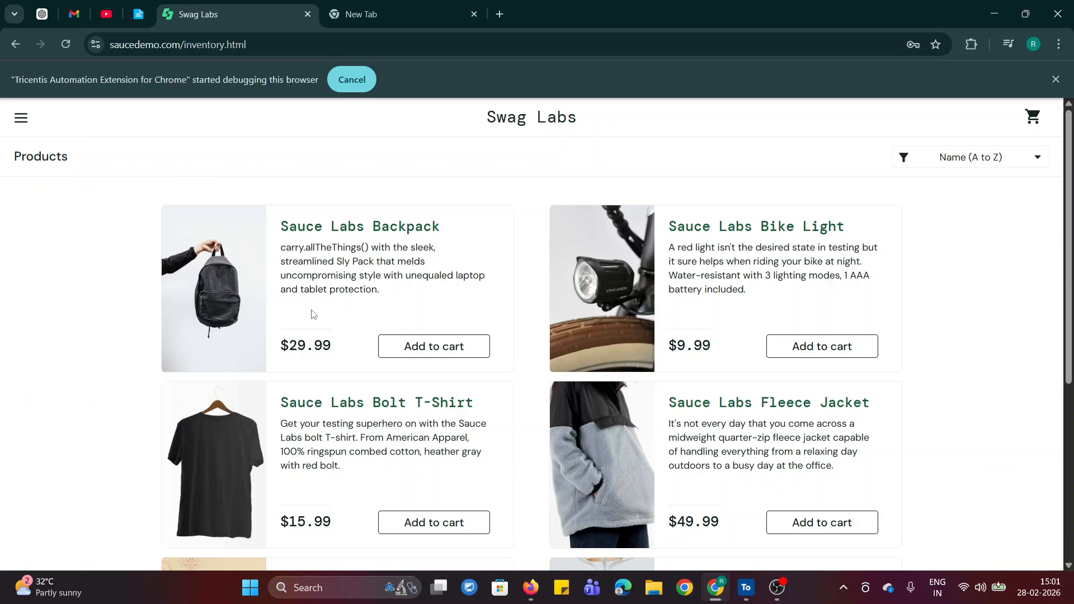
Revisit the Verify section of the notes and return Swag Labs from the products page to its login page.
{"action": "left_click", "coordinate": [137, 14]}
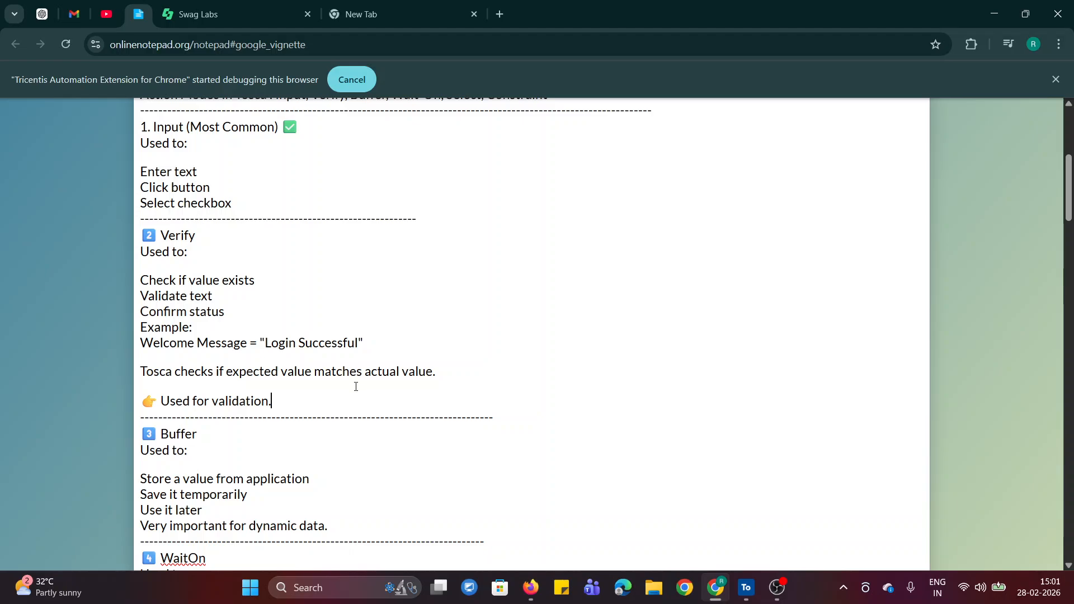
{"action": "left_click", "coordinate": [262, 5]}
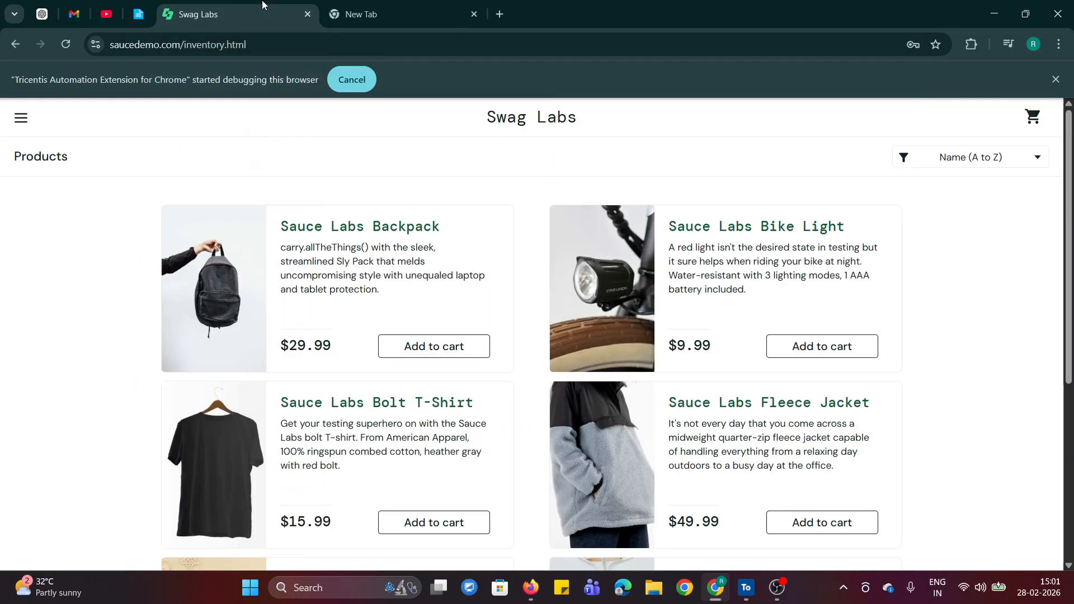
{"action": "left_click", "coordinate": [8, 44]}
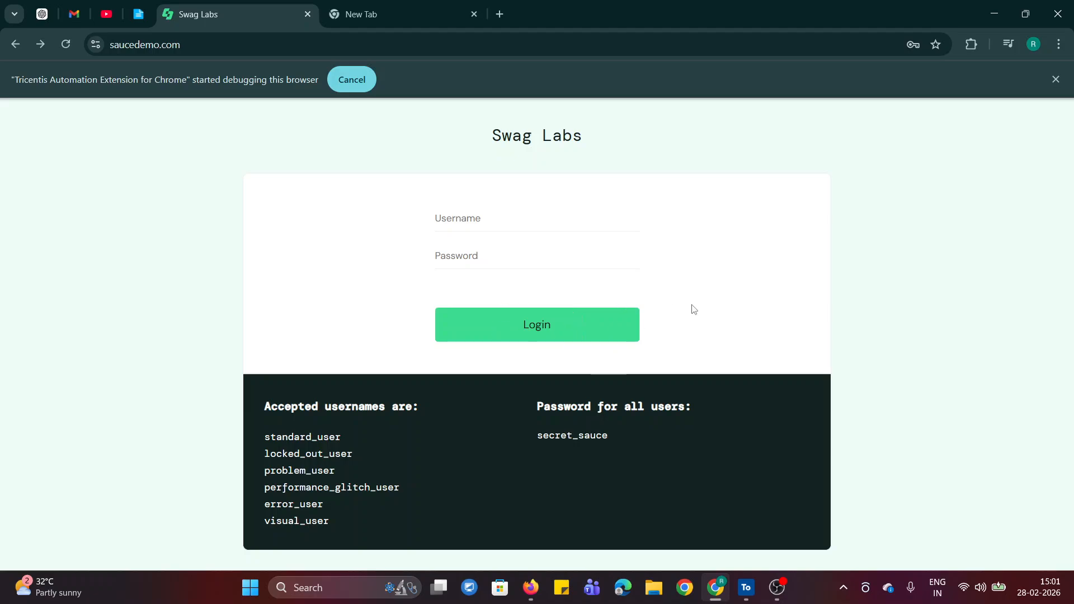
In Tosca Commander, collapse the saucedemo - LOGIN folder and create a folder named "Verify Action mode" under TestCases.
{"action": "left_click", "coordinate": [746, 587]}
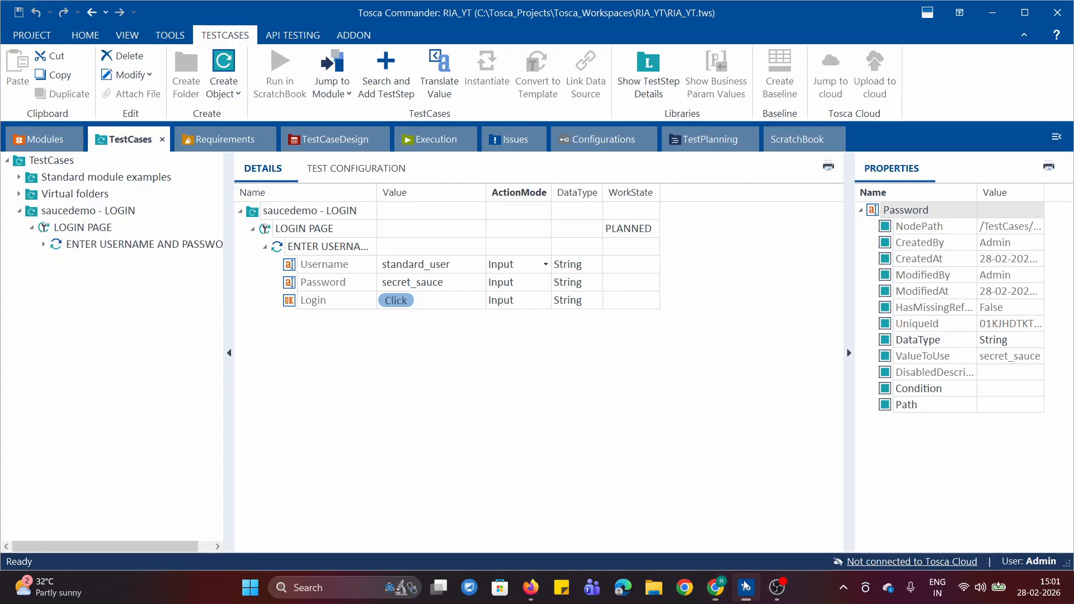
{"action": "left_click", "coordinate": [32, 227]}
{"action": "left_click", "coordinate": [19, 210]}
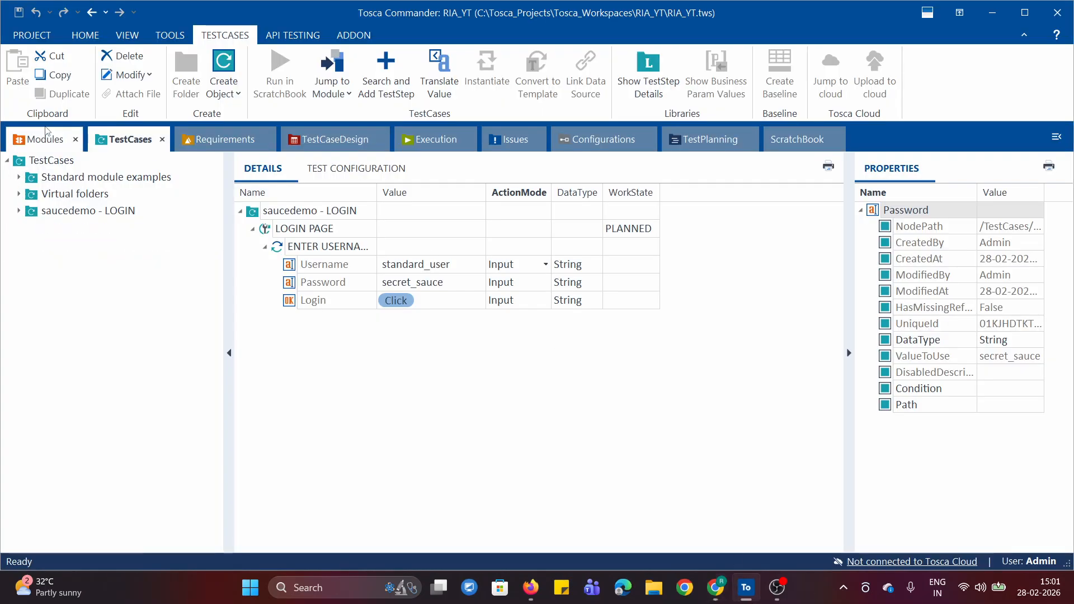
{"action": "right_click", "coordinate": [13, 163]}
{"action": "left_click", "coordinate": [56, 209]}
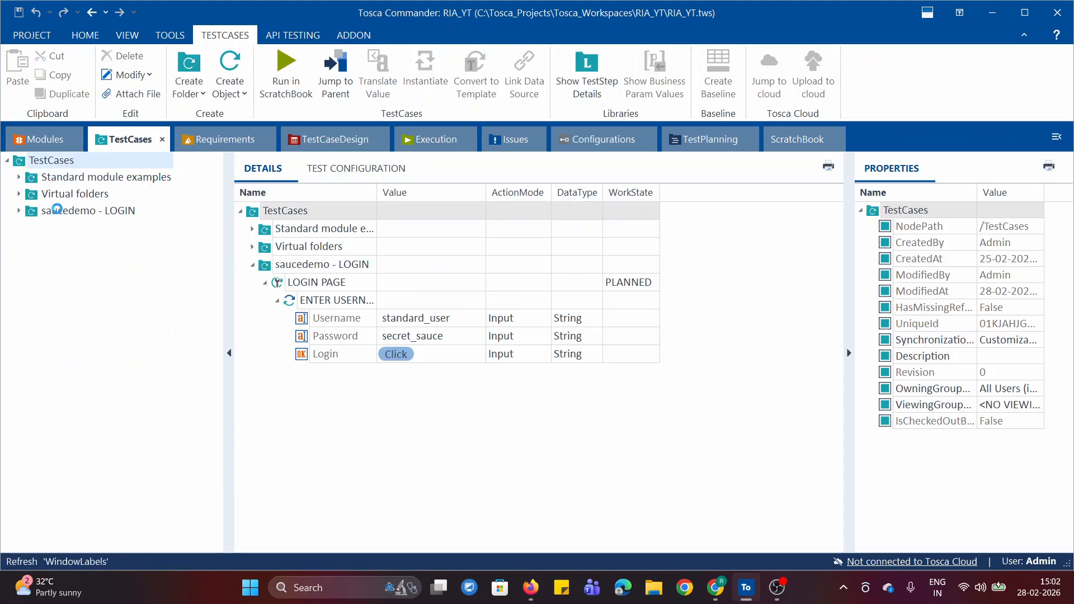
{"action": "type", "text": "Ver"}
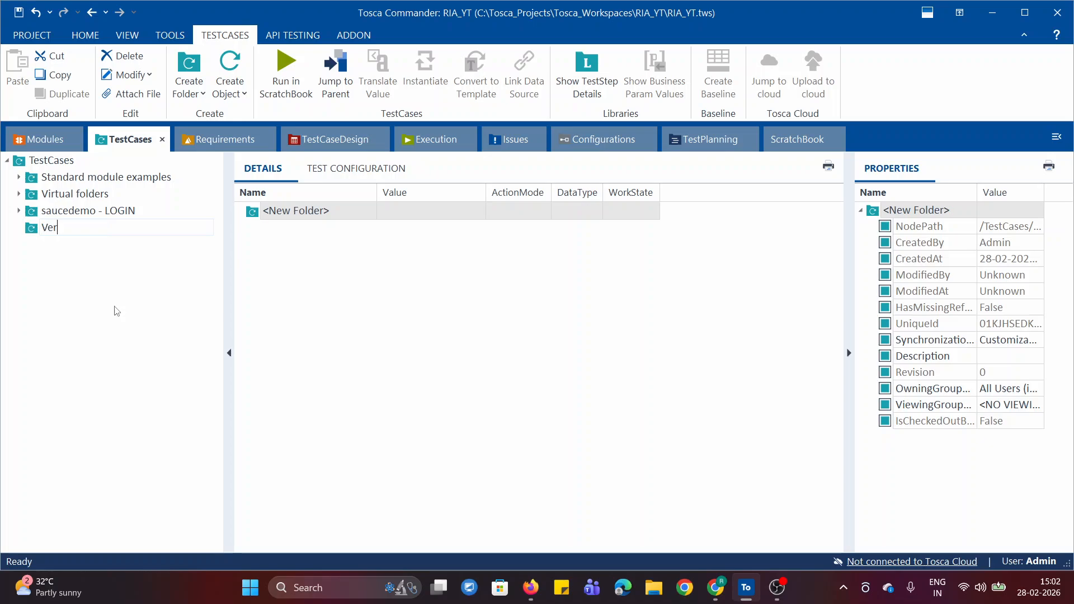
{"action": "type", "text": "ify Action mode"}
{"action": "key", "text": "Return"}
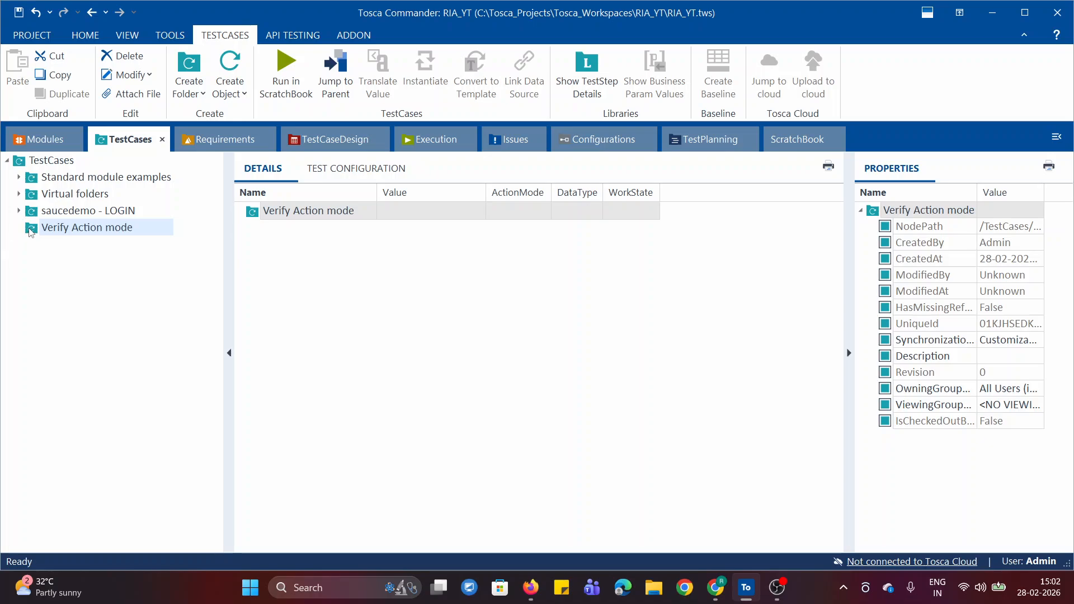
Create a test case named "Verify Login Button" in the Verify Action mode folder and add the Swag Labs - Login Page module to it.
{"action": "right_click", "coordinate": [30, 232]}
{"action": "left_click", "coordinate": [142, 256]}
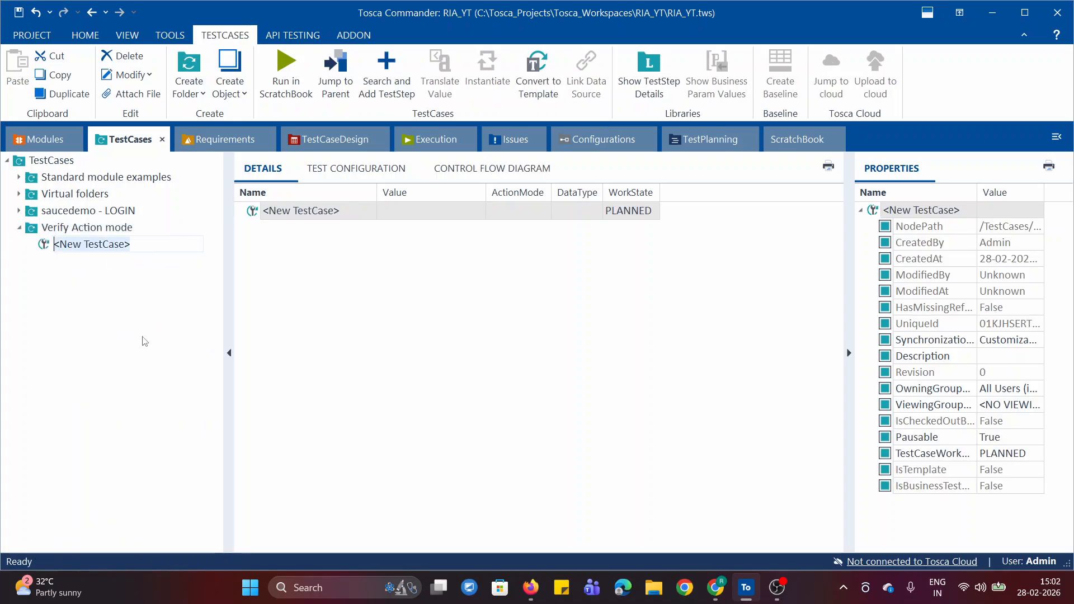
{"action": "type", "text": "Vers"}
{"action": "key", "text": "BackSpace"}
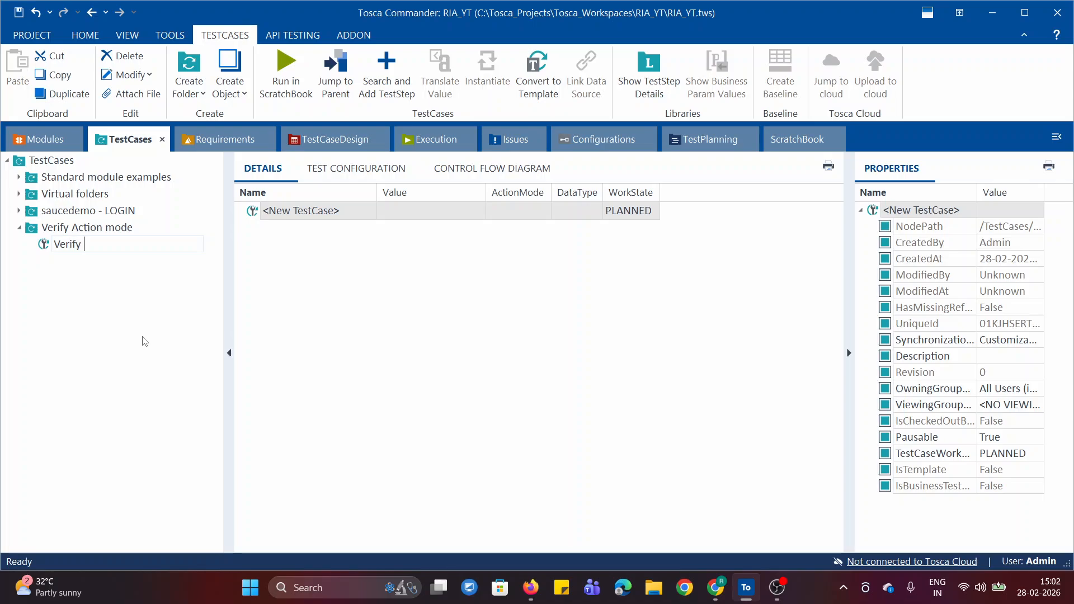
{"action": "type", "text": "ify Login Button"}
{"action": "key", "text": "Return"}
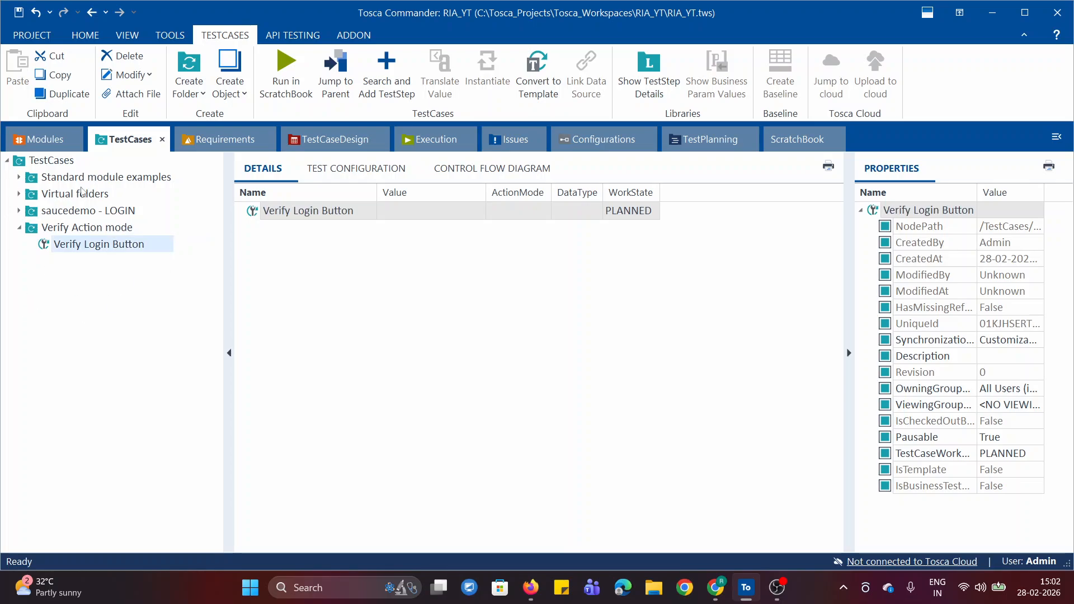
{"action": "left_click", "coordinate": [38, 139]}
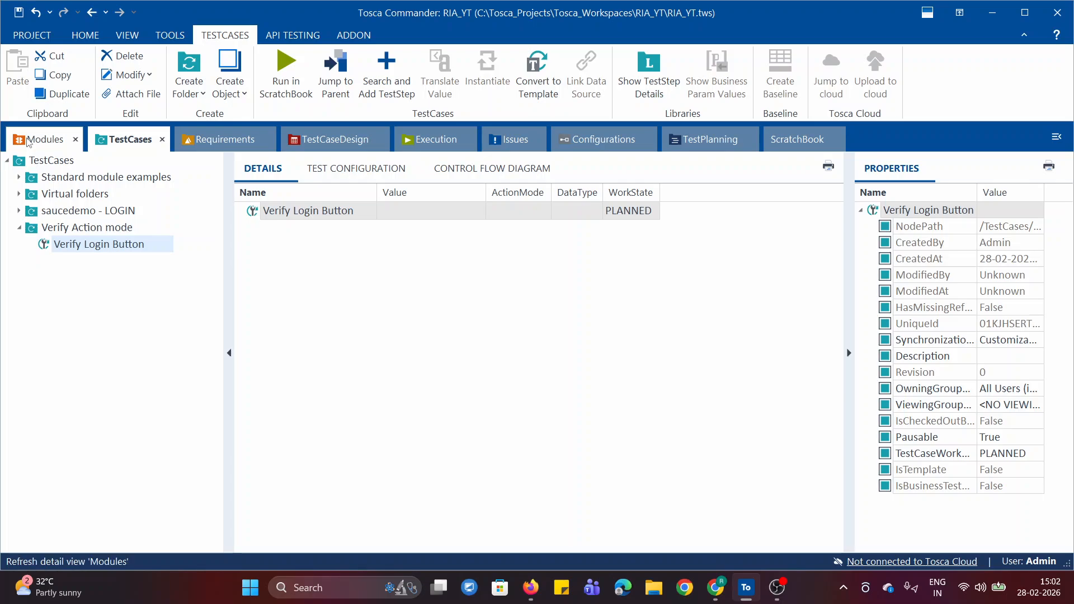
{"action": "mouse_move", "coordinate": [42, 230]}
{"action": "left_mouse_down"}
{"action": "mouse_move", "coordinate": [120, 141]}
{"action": "mouse_move", "coordinate": [47, 250]}
{"action": "left_mouse_up"}
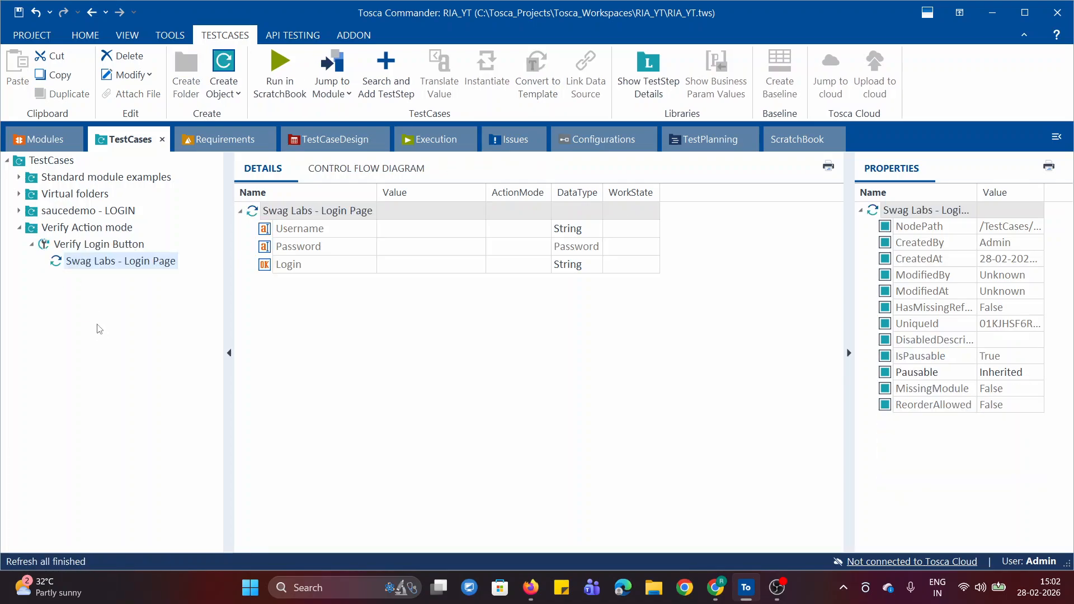
Copy standard_user from the Swag Labs login page and set it as the Username value in the test step.
{"action": "left_click", "coordinate": [470, 229]}
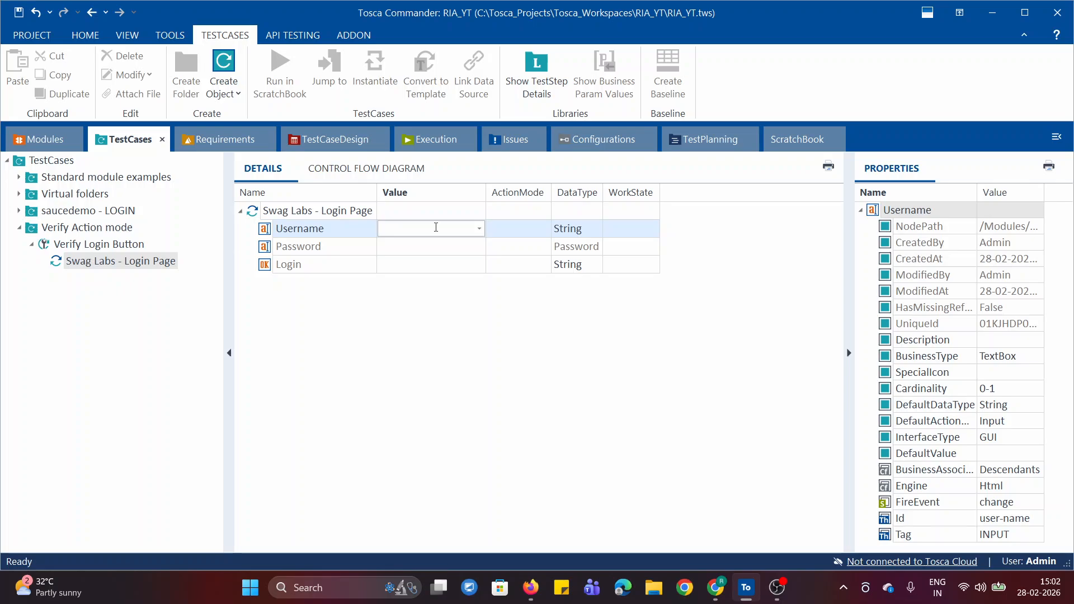
{"action": "left_click", "coordinate": [715, 588]}
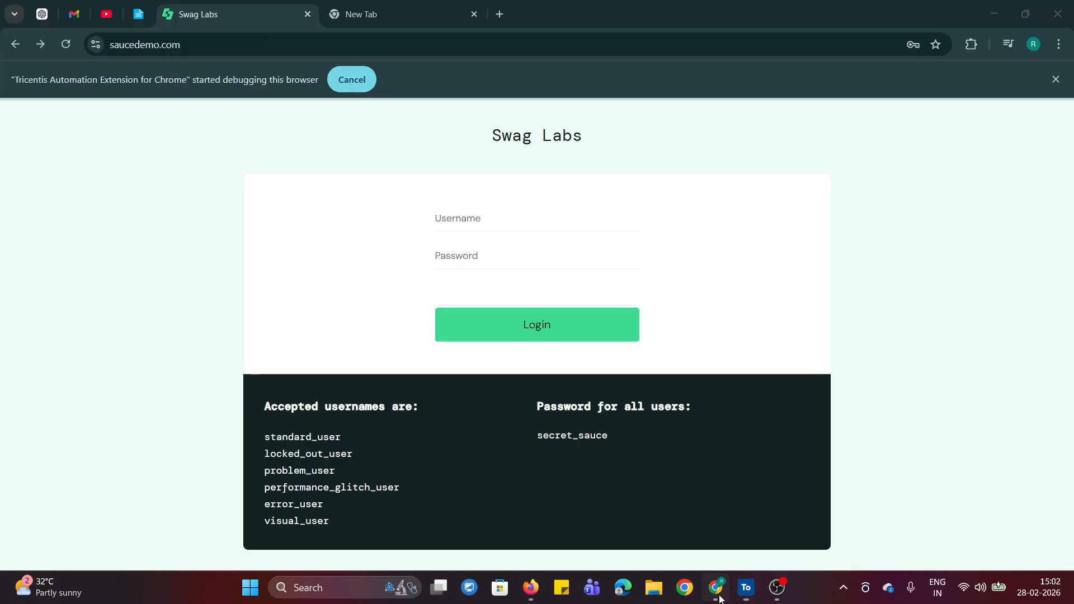
{"action": "double_click", "coordinate": [302, 435]}
{"action": "key", "text": "ctrl+c"}
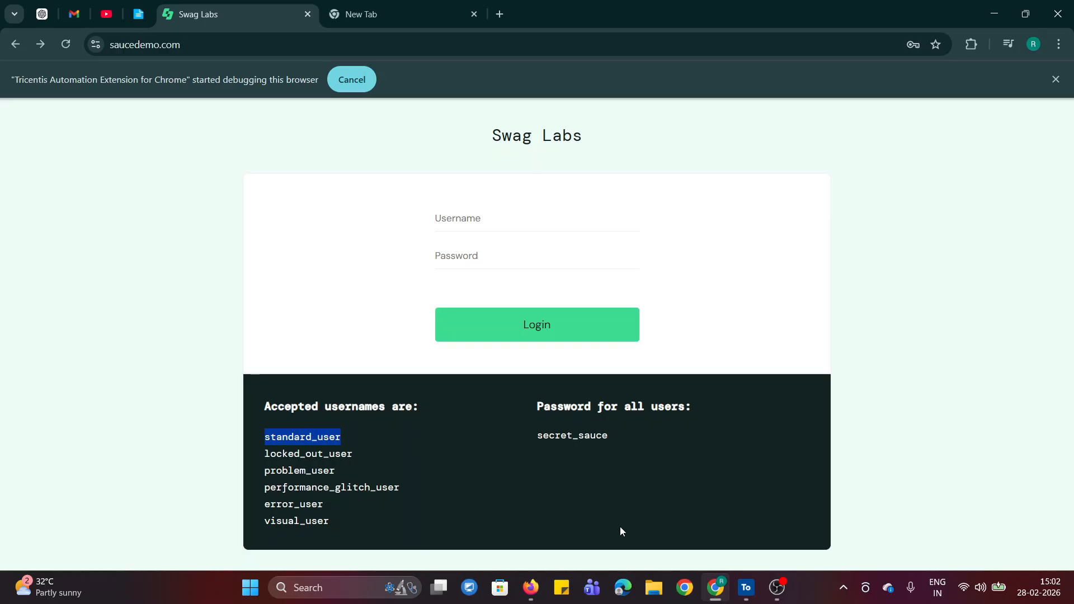
{"action": "left_click", "coordinate": [746, 587]}
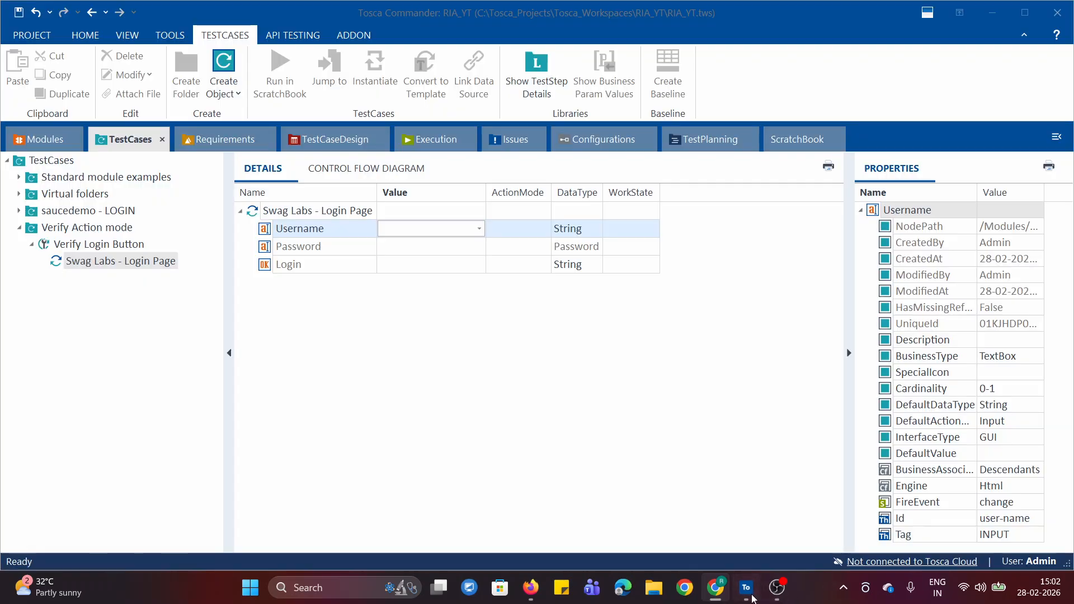
{"action": "key", "text": "ctrl+v"}
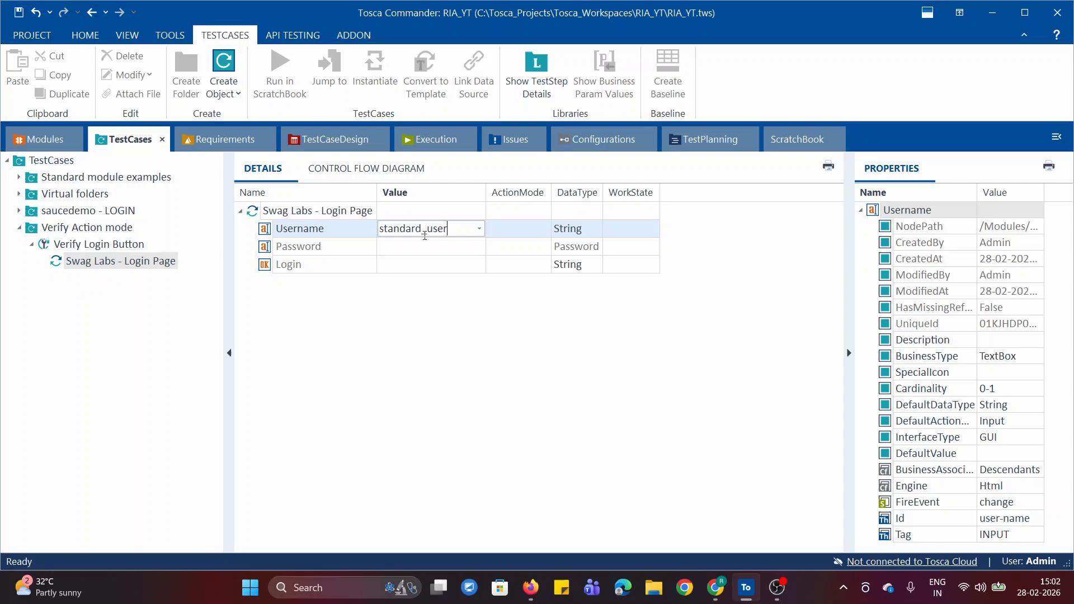
{"action": "left_click", "coordinate": [544, 230]}
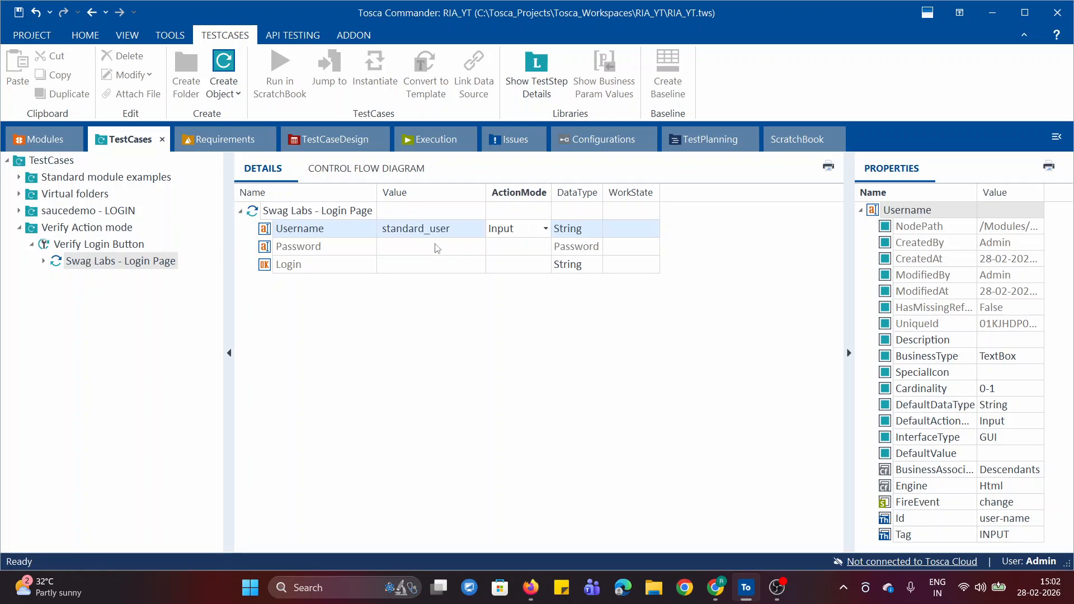
Paste the copied username as the Password row's value and set that row's data type to String.
{"action": "left_click", "coordinate": [531, 248]}
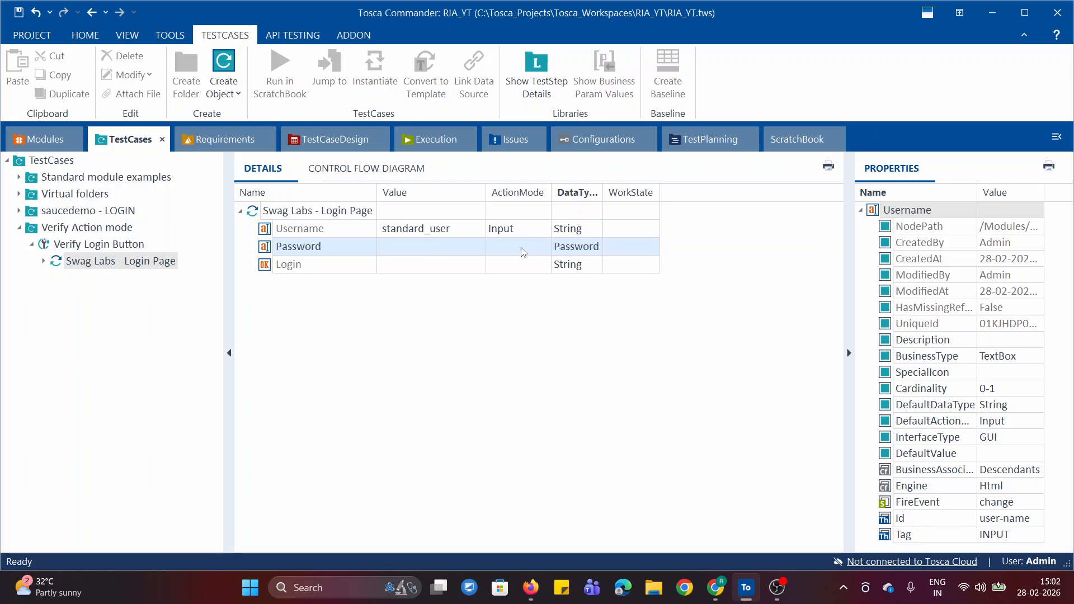
{"action": "left_click", "coordinate": [429, 251]}
{"action": "key", "text": "ctrl+v"}
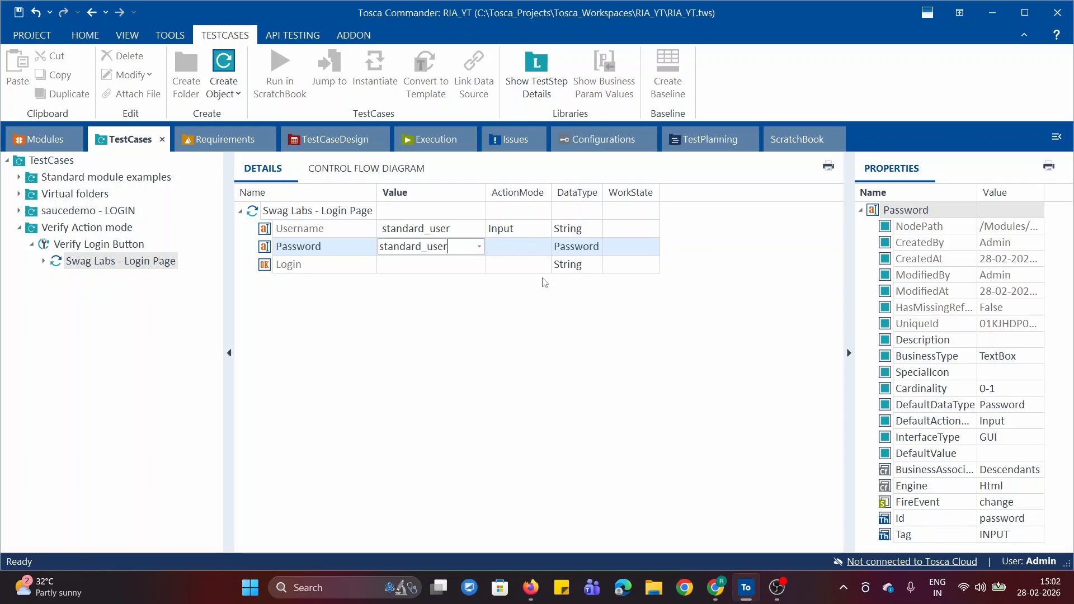
{"action": "left_click", "coordinate": [596, 248]}
{"action": "left_click", "coordinate": [597, 248]}
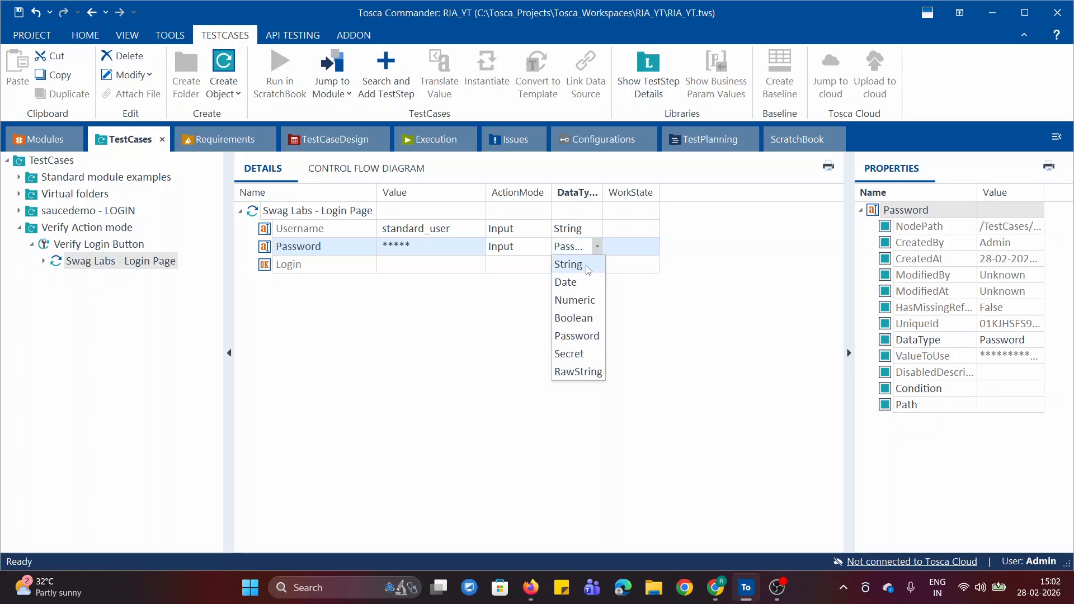
{"action": "left_click", "coordinate": [587, 266]}
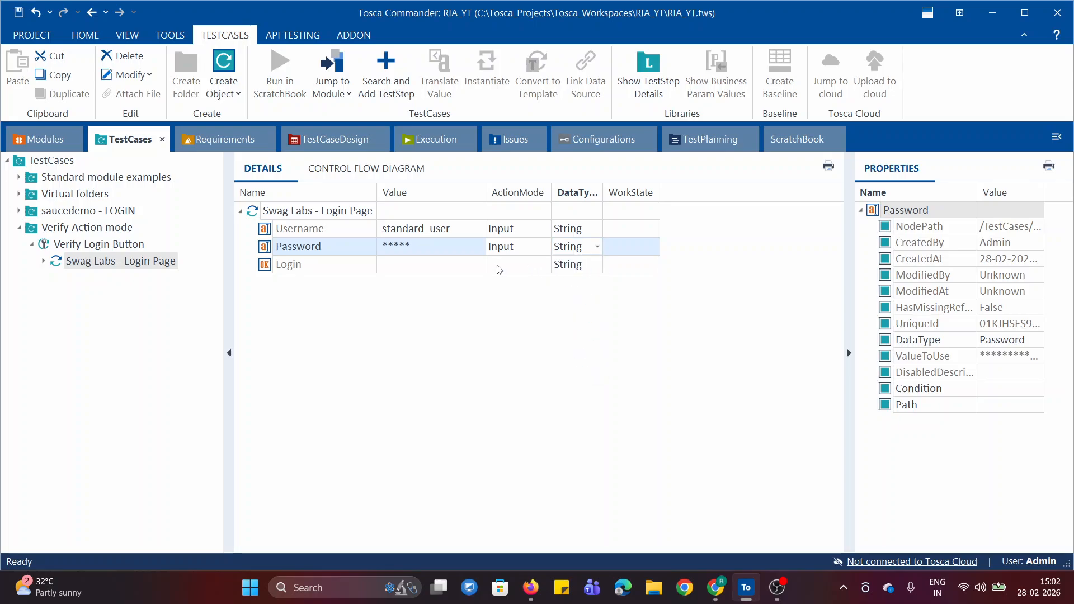
Copy the account password from the Swag Labs login page and paste it as the Password value in the test step.
{"action": "left_click", "coordinate": [467, 246]}
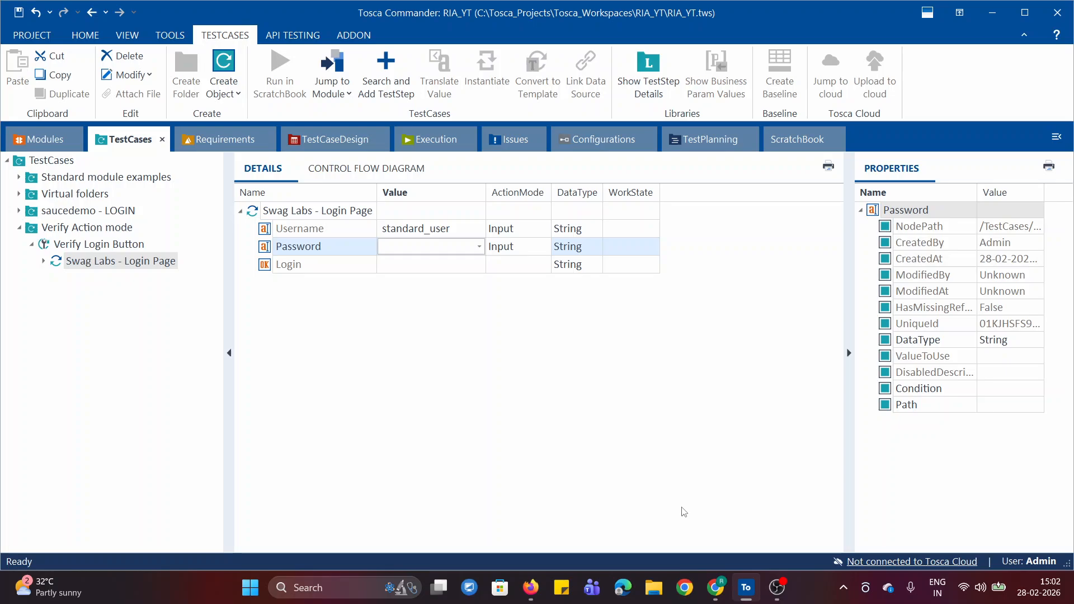
{"action": "type", "text": "4"}
{"action": "left_click", "coordinate": [715, 587]}
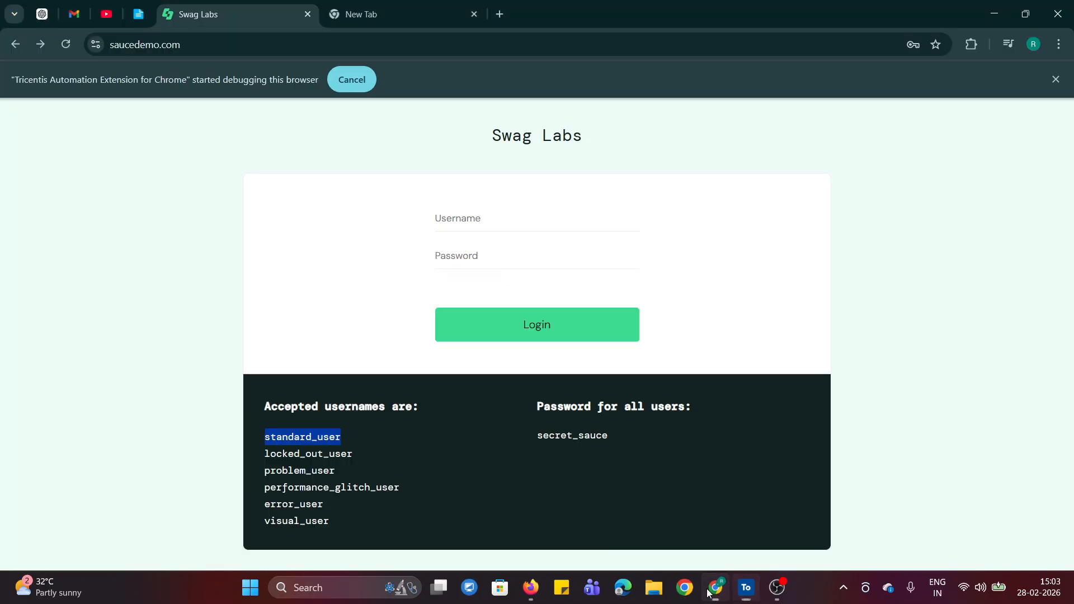
{"action": "left_click", "coordinate": [441, 257]}
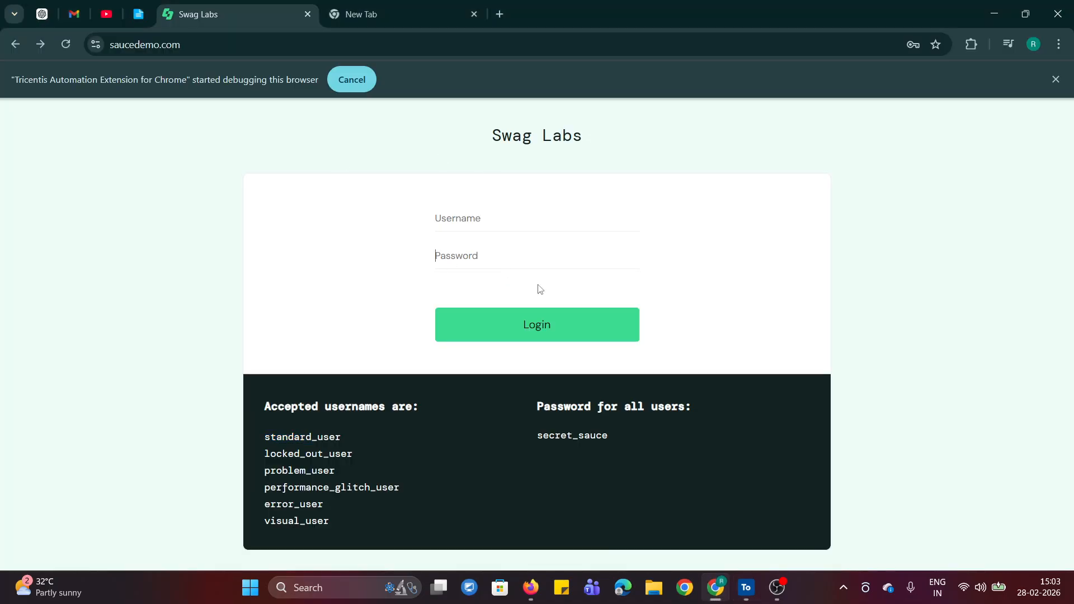
{"action": "double_click", "coordinate": [556, 441]}
{"action": "key", "text": "ctrl+c"}
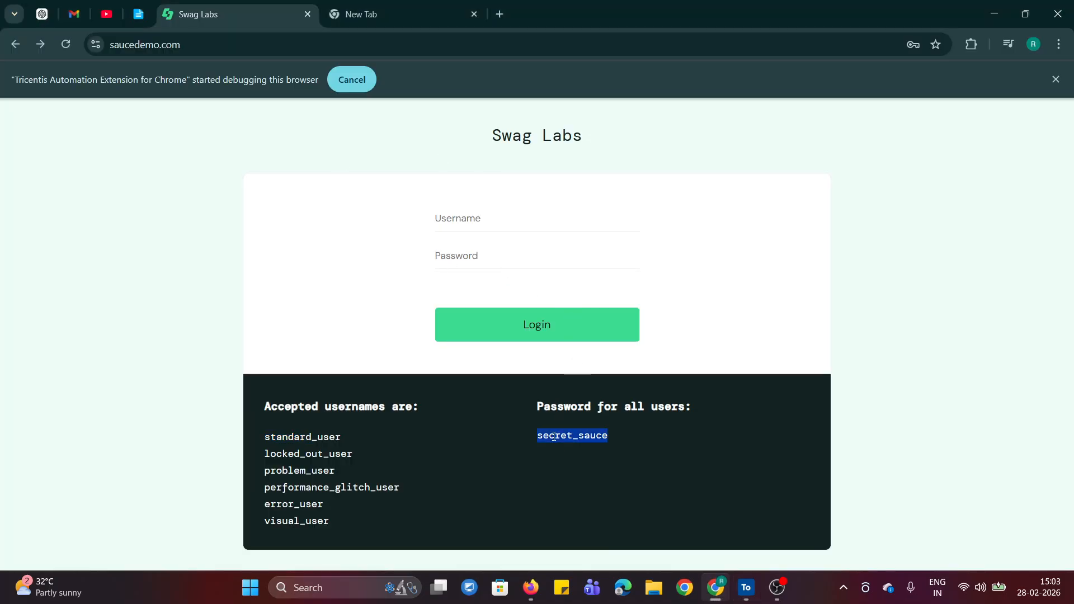
{"action": "left_click", "coordinate": [757, 594]}
{"action": "key", "text": "ctrl+v"}
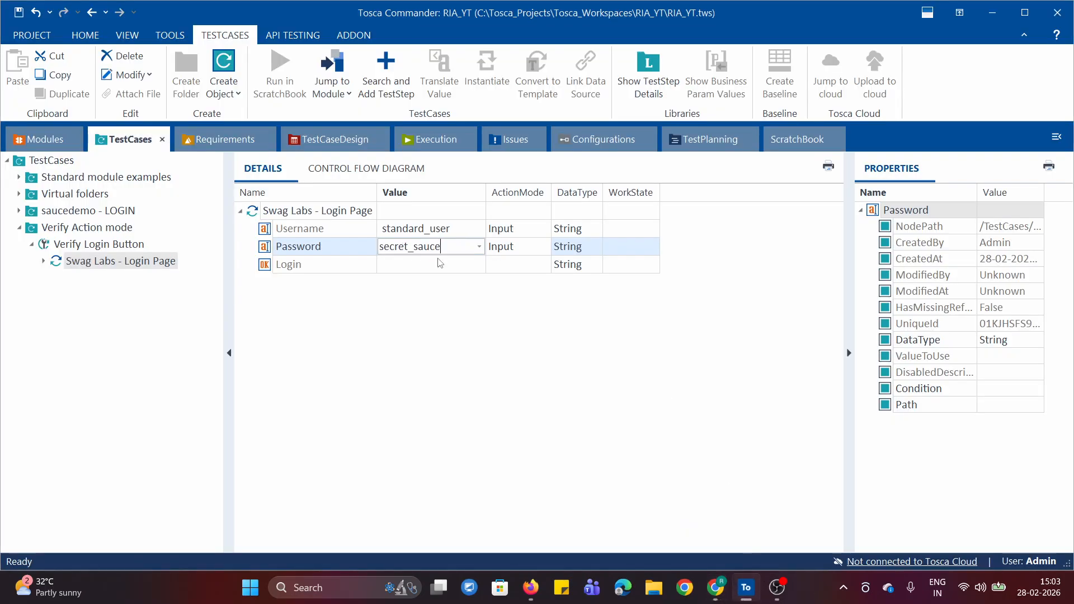
Use Steer property on the Login row's value to choose the Enabled property.
{"action": "left_click", "coordinate": [427, 265]}
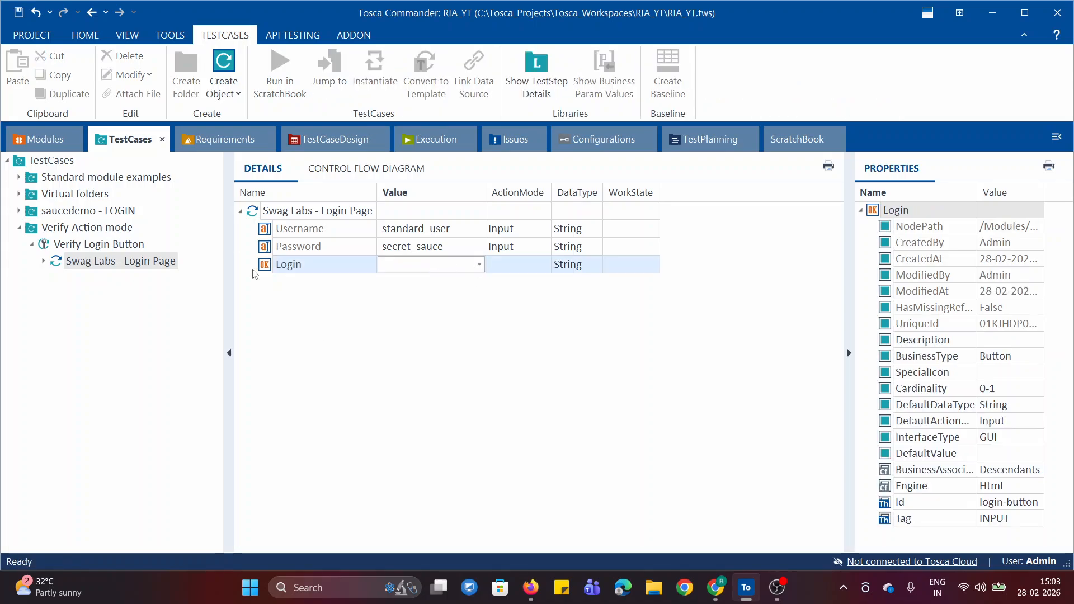
{"action": "left_click", "coordinate": [479, 264]}
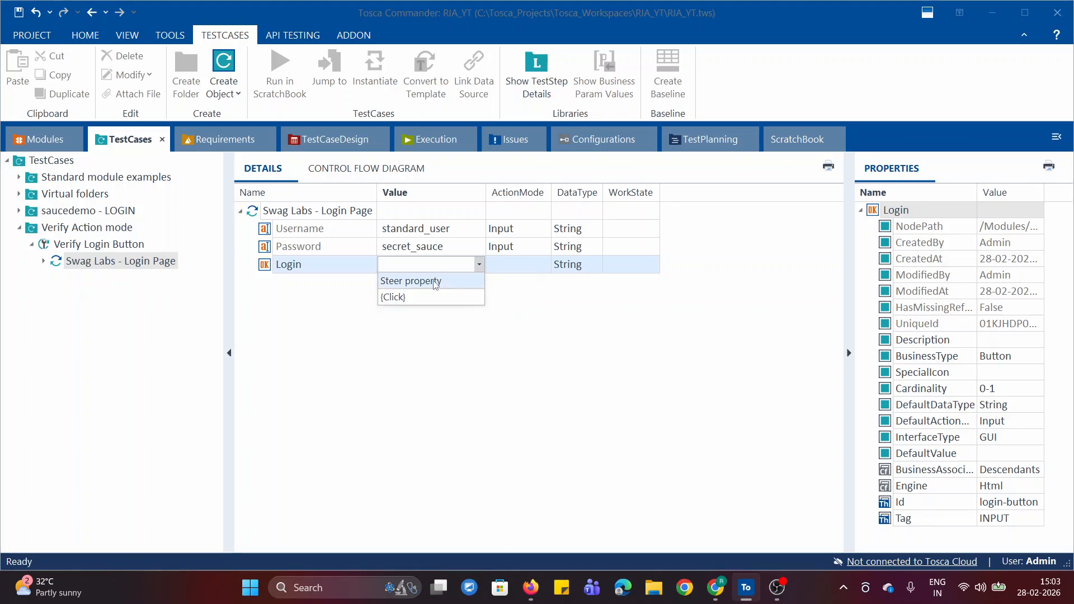
{"action": "left_click", "coordinate": [478, 264]}
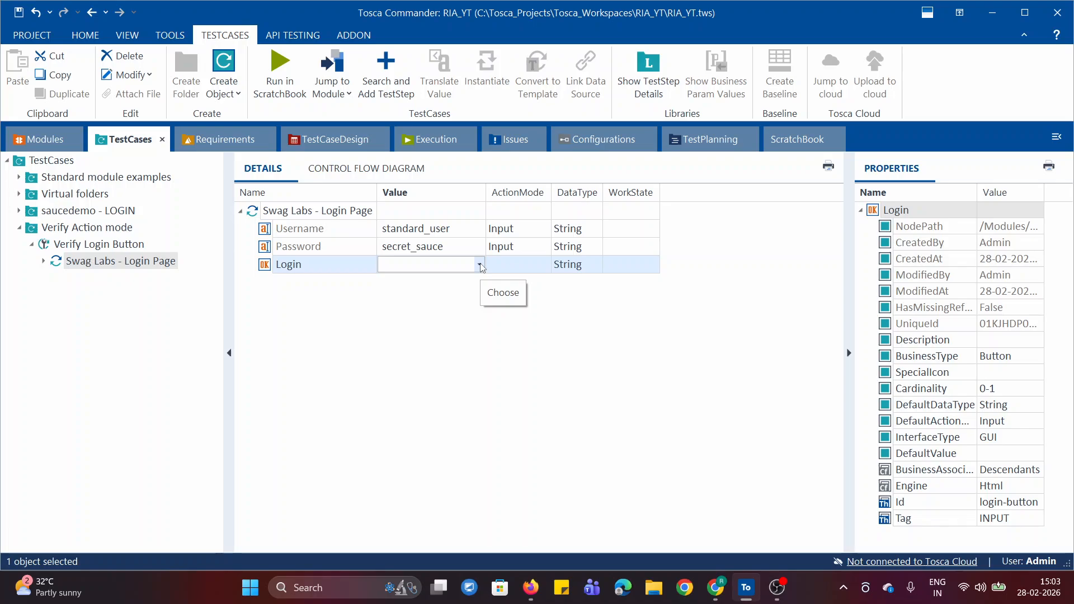
{"action": "left_click", "coordinate": [479, 264]}
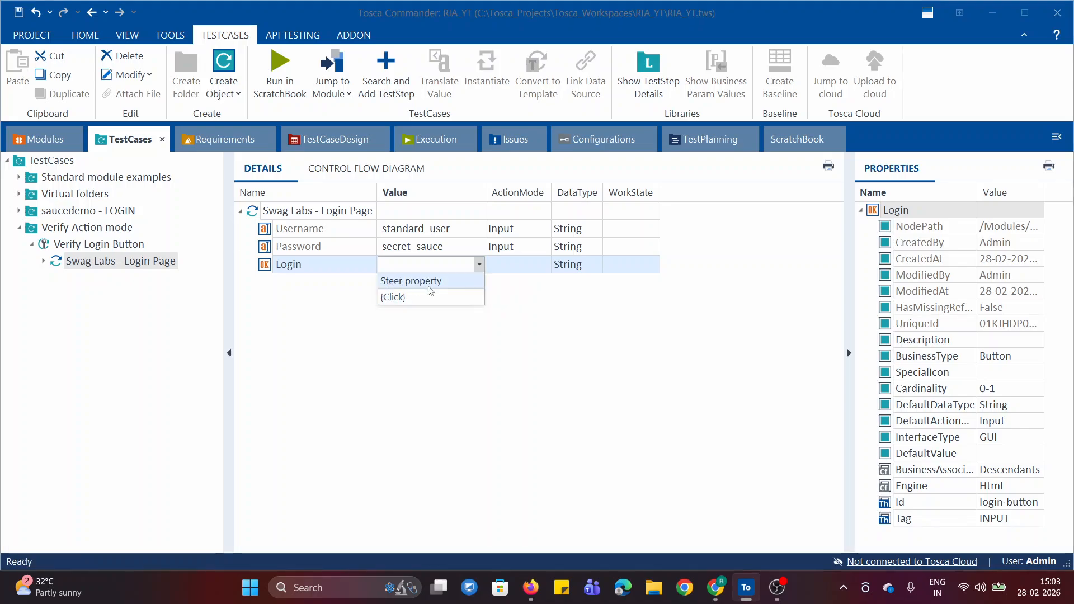
{"action": "left_click", "coordinate": [444, 281]}
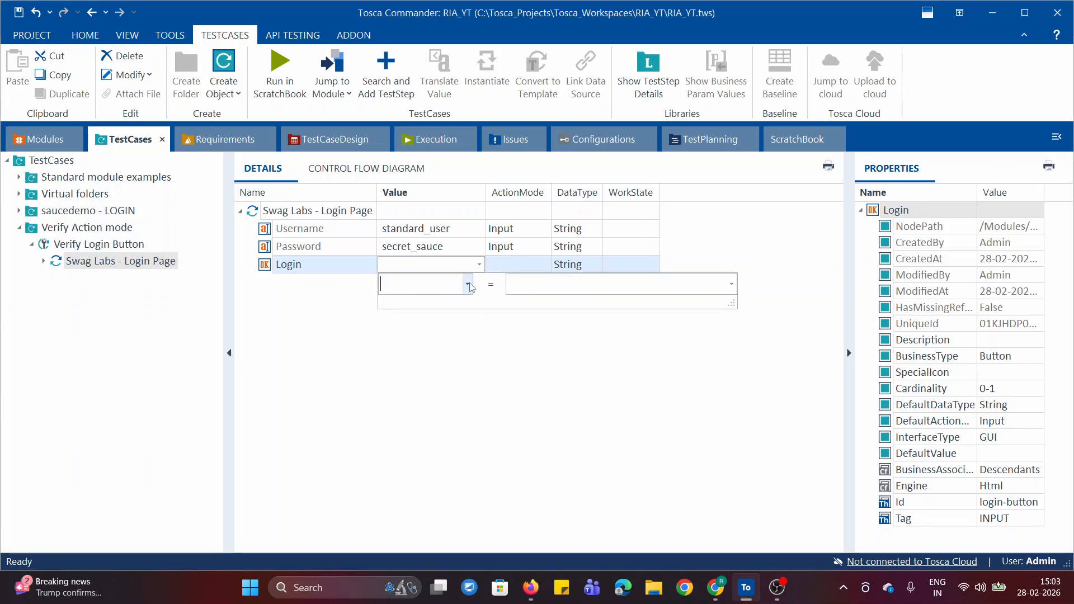
{"action": "left_click", "coordinate": [469, 285]}
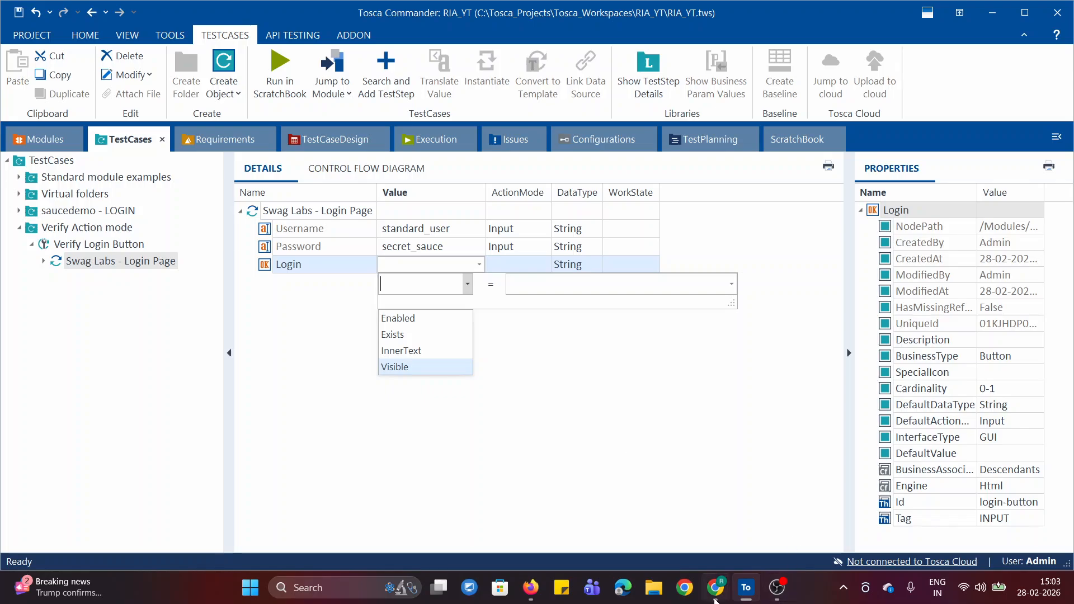
{"action": "left_click", "coordinate": [403, 319]}
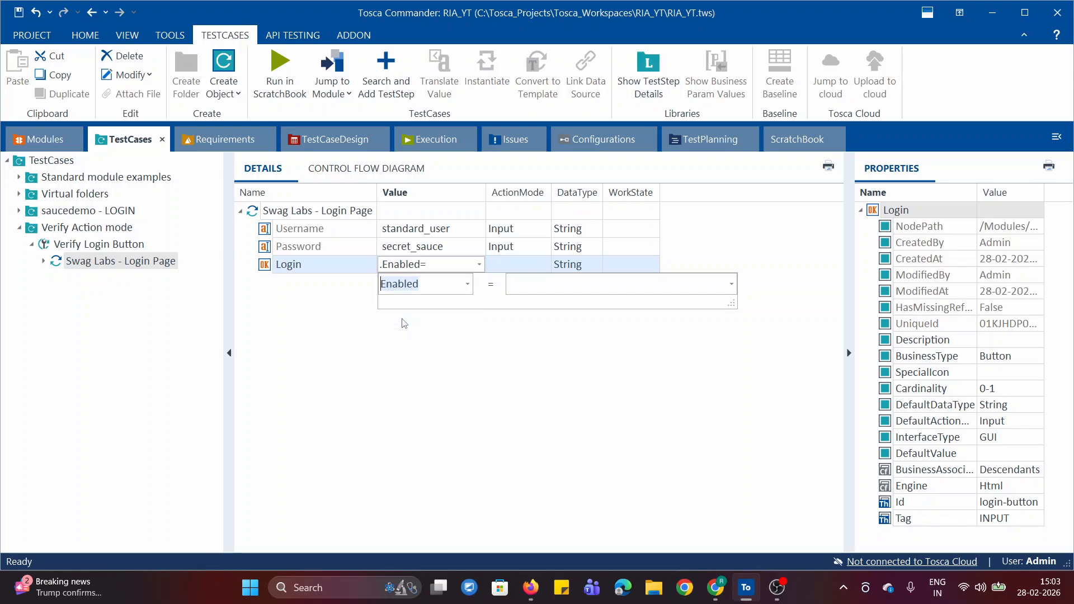
{"action": "left_click", "coordinate": [535, 288]}
{"action": "left_click", "coordinate": [731, 284]}
{"action": "left_click", "coordinate": [696, 384]}
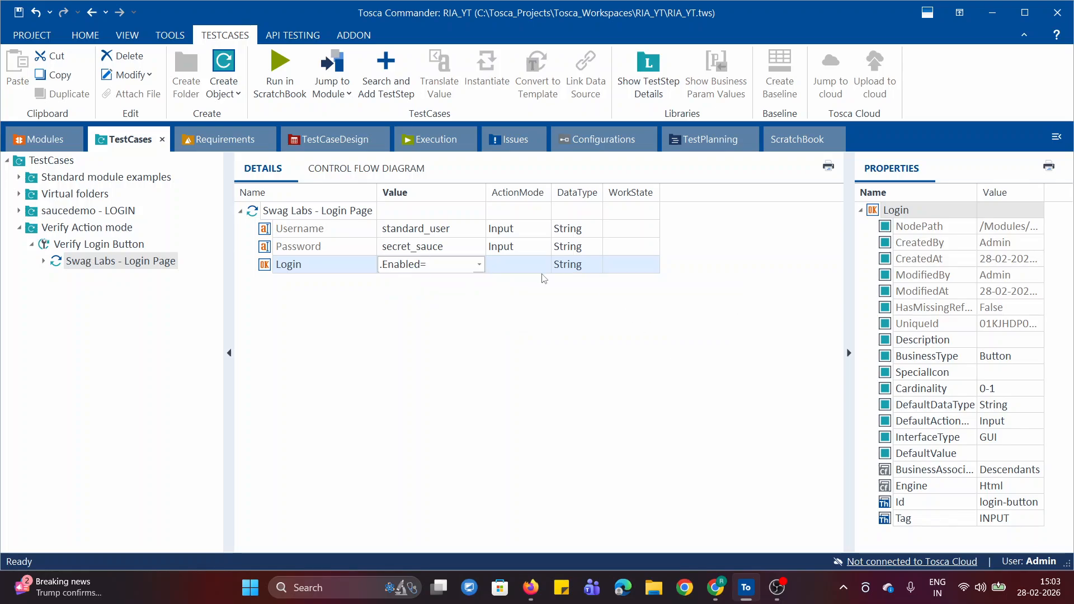
Set the Login row's Enabled property value to True.
{"action": "left_click", "coordinate": [439, 262]}
{"action": "left_click", "coordinate": [460, 265]}
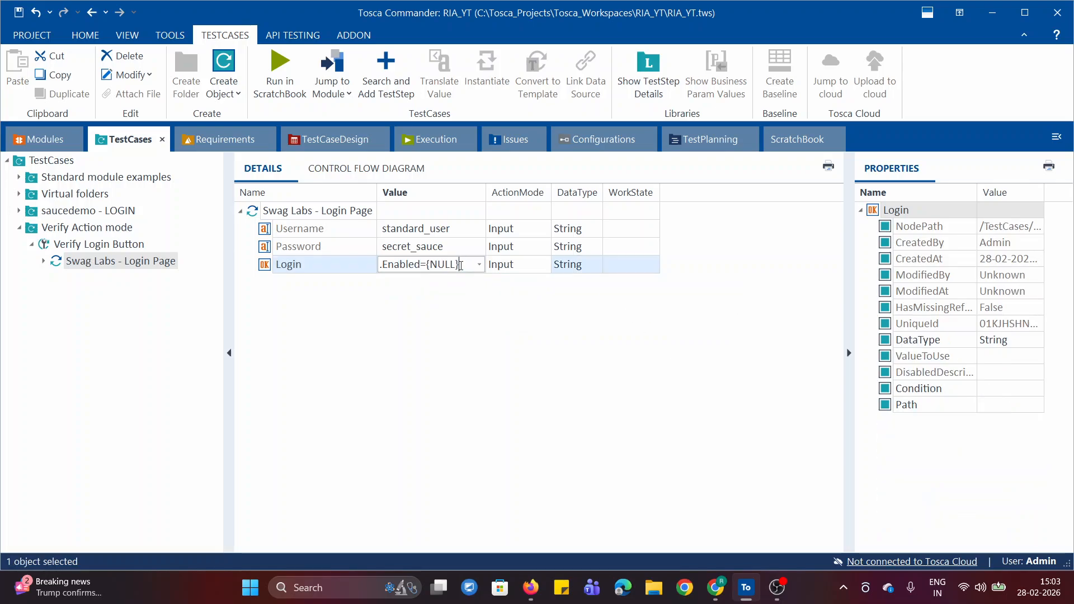
{"action": "left_click", "coordinate": [479, 265]}
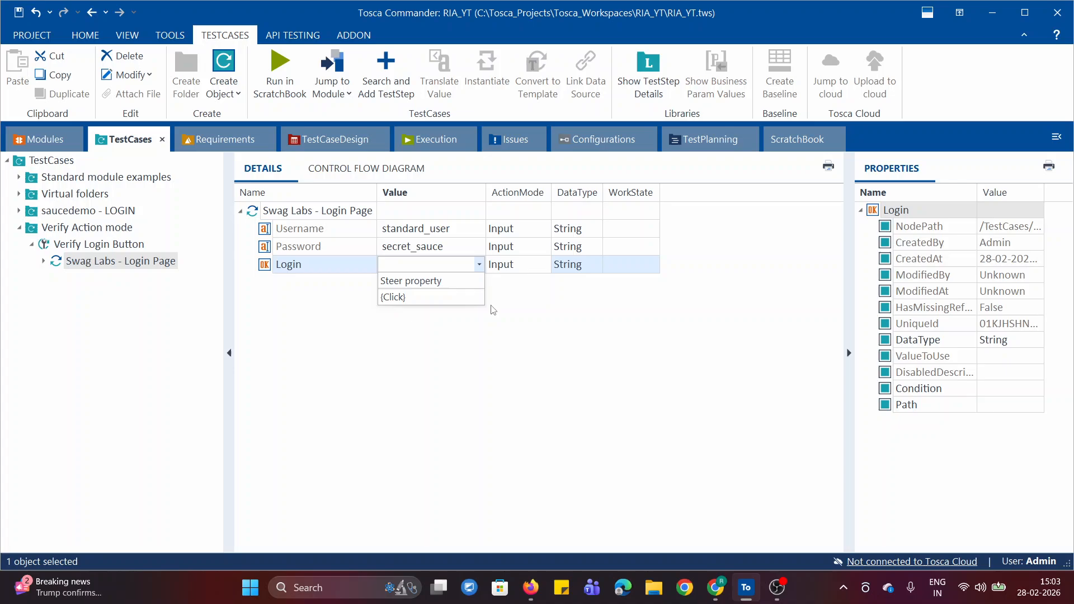
{"action": "left_click", "coordinate": [439, 284]}
{"action": "left_click", "coordinate": [530, 280]}
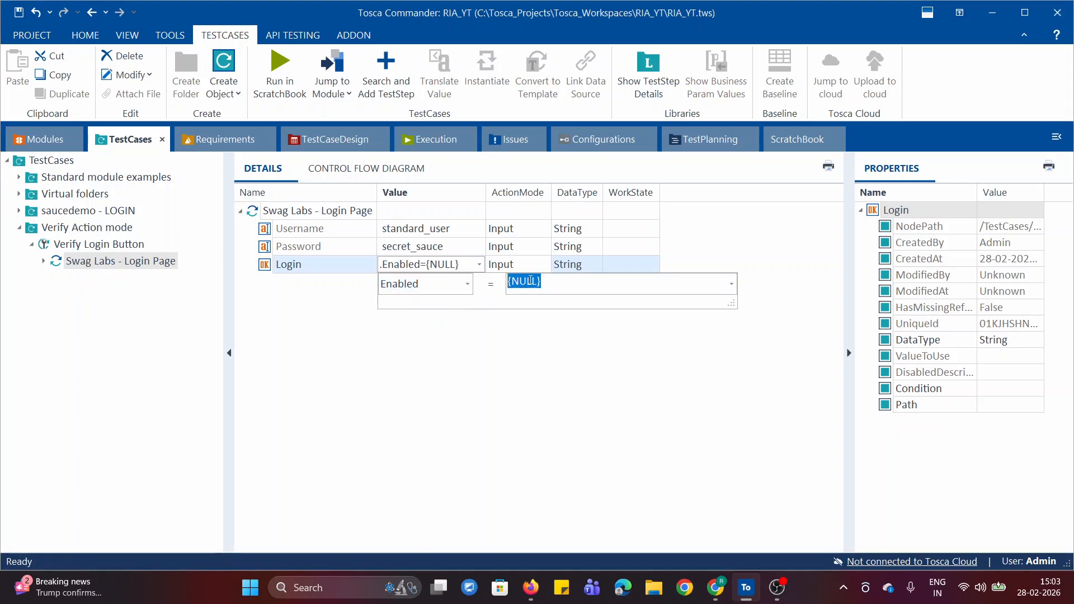
{"action": "type", "text": "True"}
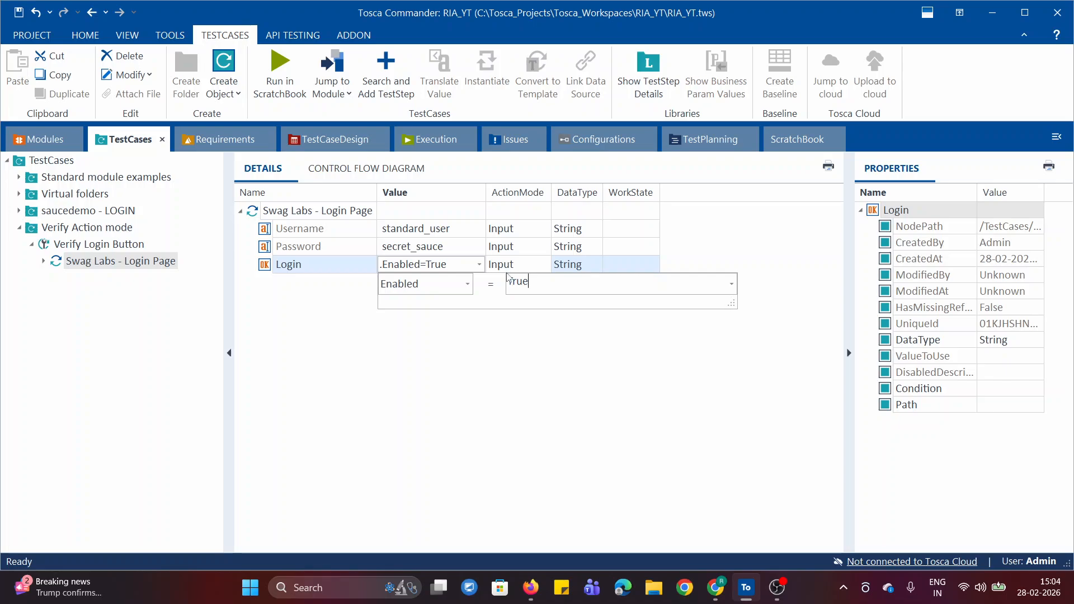
{"action": "left_click", "coordinate": [439, 337]}
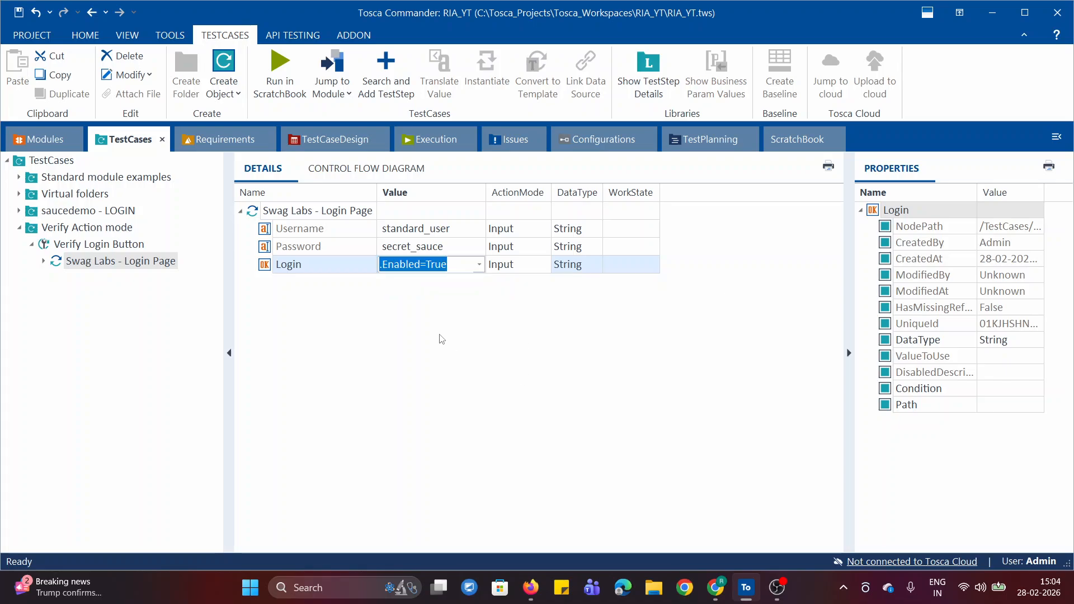
Change the Login row's ActionMode to Verify.
{"action": "left_click", "coordinate": [538, 270]}
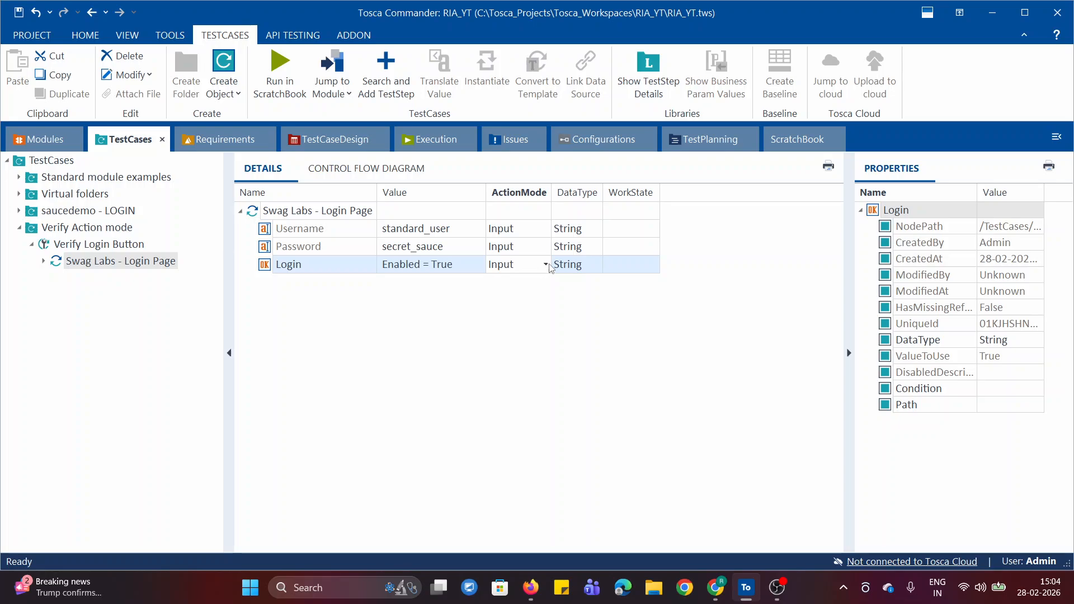
{"action": "left_click", "coordinate": [545, 264]}
{"action": "left_click", "coordinate": [525, 306]}
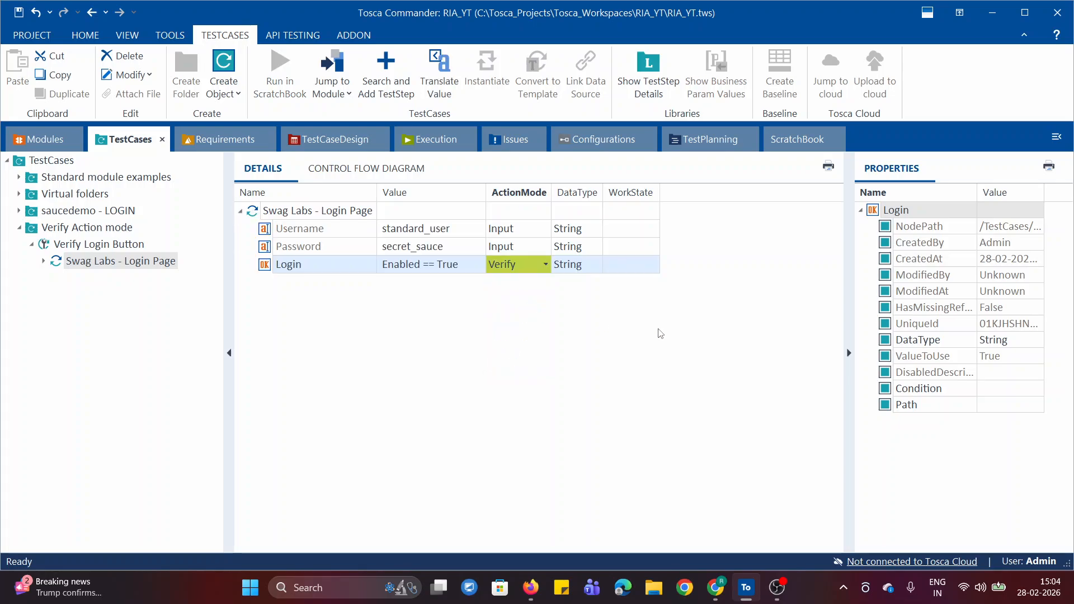
{"action": "left_click", "coordinate": [660, 333]}
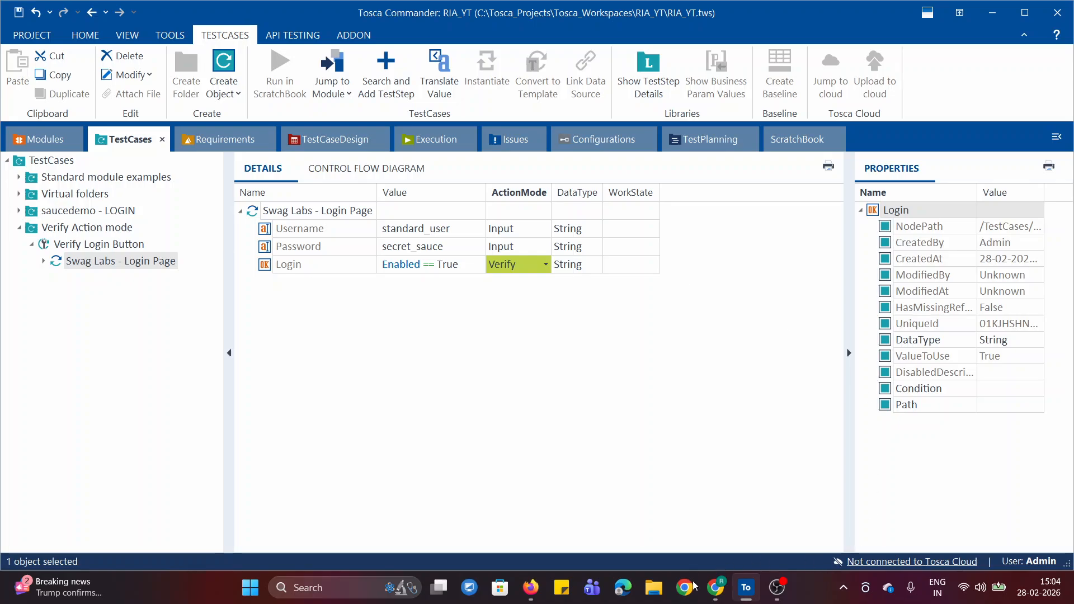
Check the Swag Labs login page in Chrome, return to Tosca Commander and run the Swag Labs - Login Page test step in ScratchBook.
{"action": "left_click", "coordinate": [713, 595]}
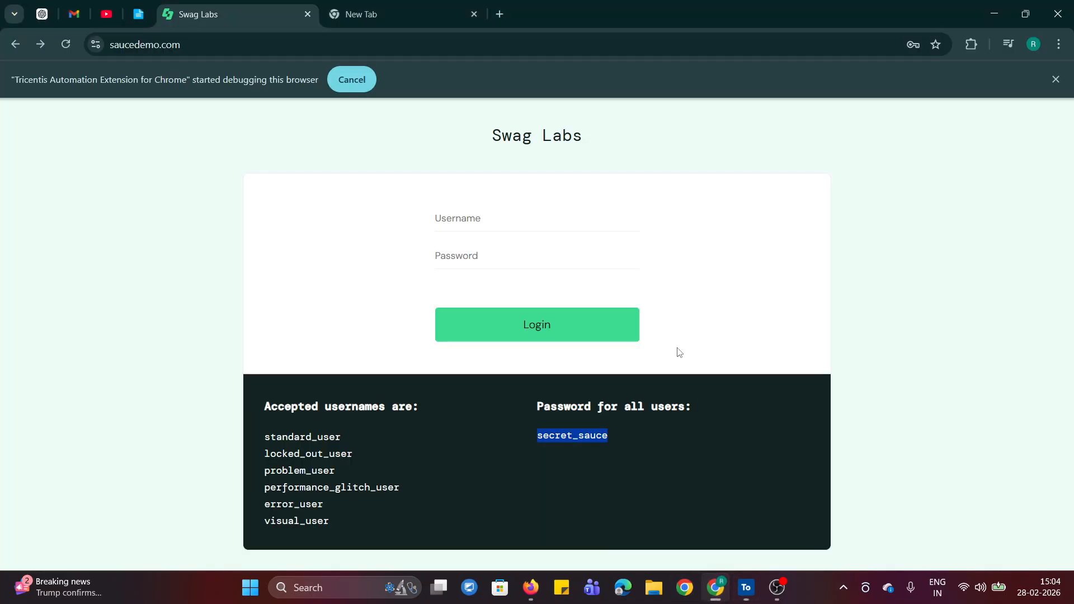
{"action": "left_click", "coordinate": [347, 317]}
{"action": "left_click", "coordinate": [746, 587]}
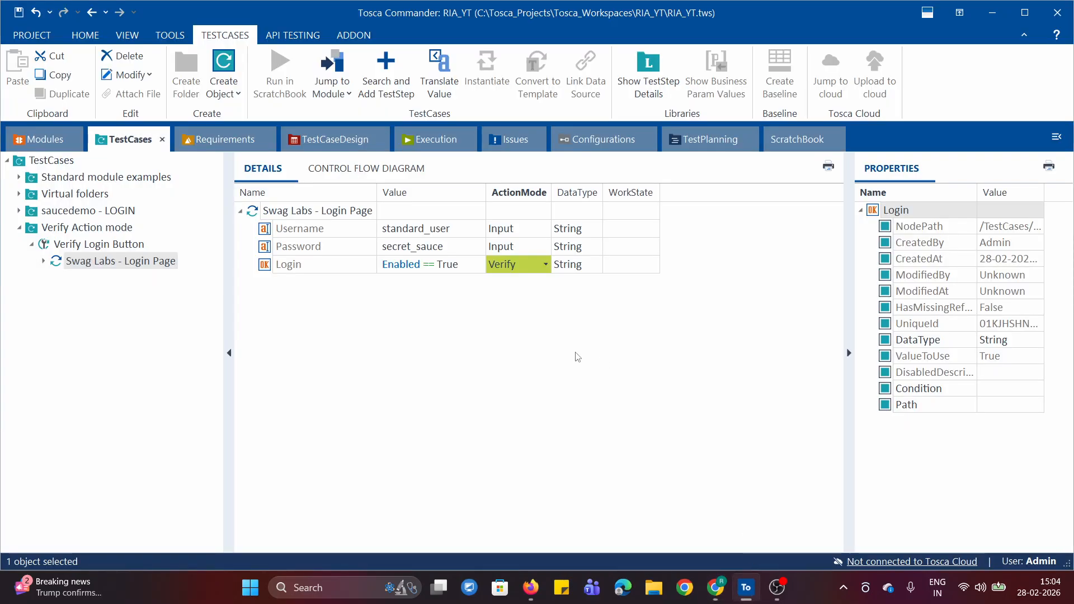
{"action": "right_click", "coordinate": [290, 214]}
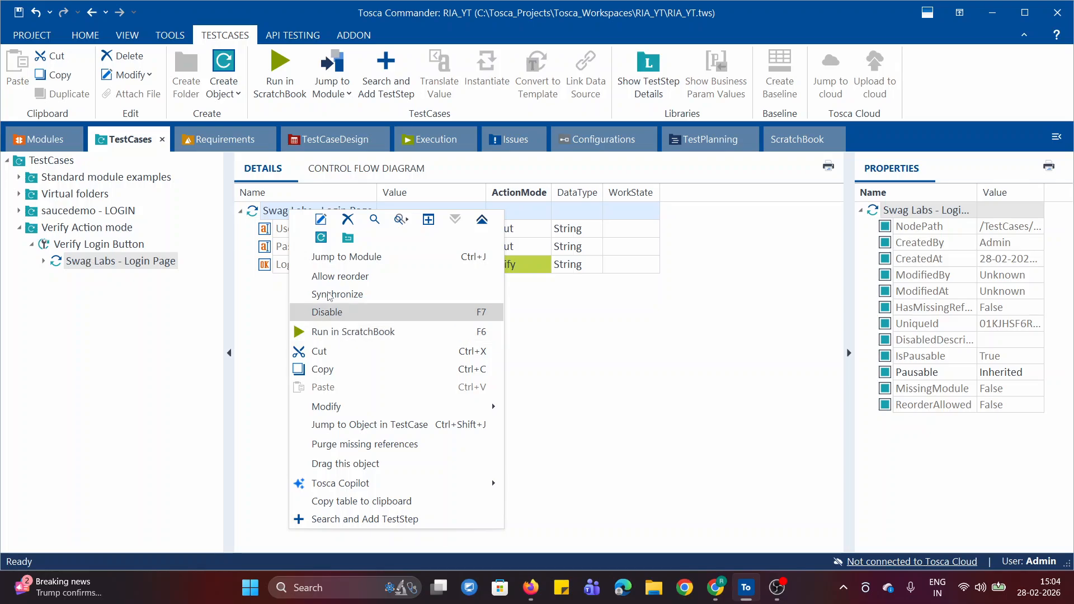
{"action": "left_click", "coordinate": [408, 333]}
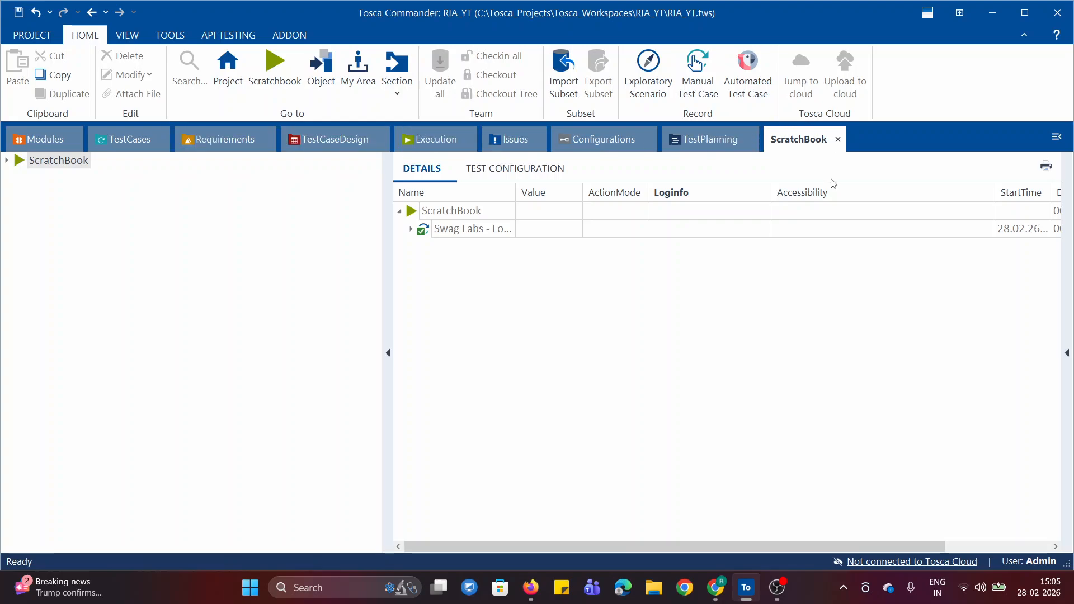
Expand the ScratchBook results and read the Login row's full Loginfo, including its expected and actual values.
{"action": "right_click", "coordinate": [417, 213]}
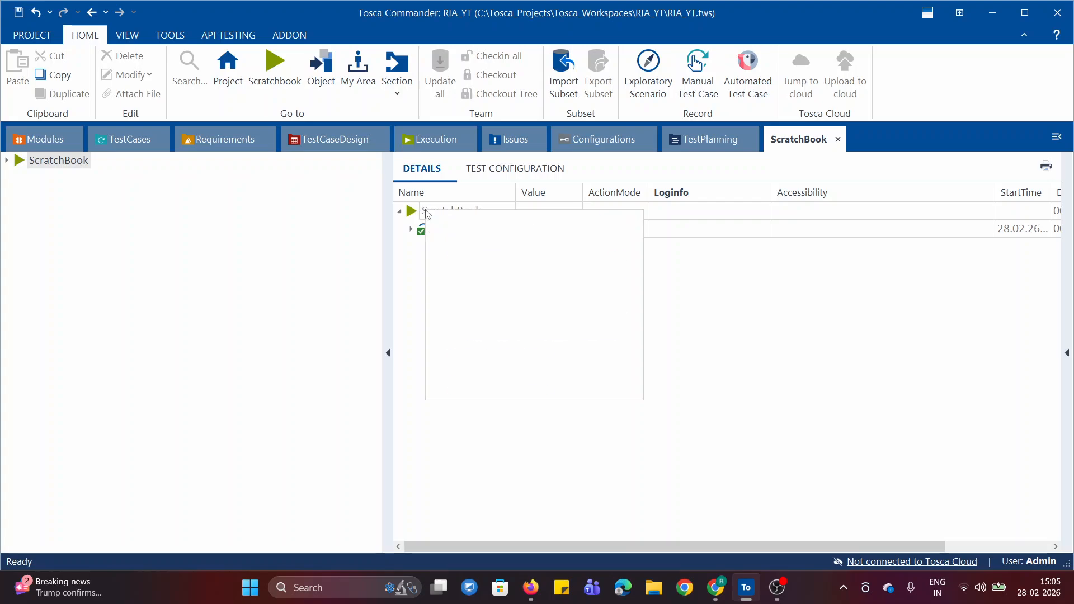
{"action": "left_click", "coordinate": [591, 218]}
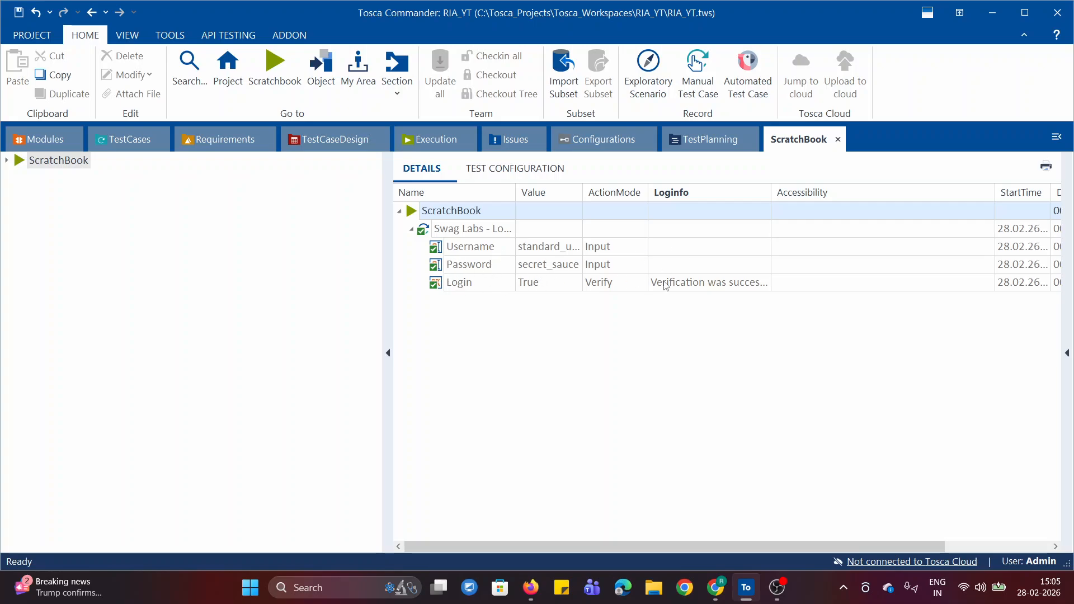
{"action": "left_click", "coordinate": [753, 283]}
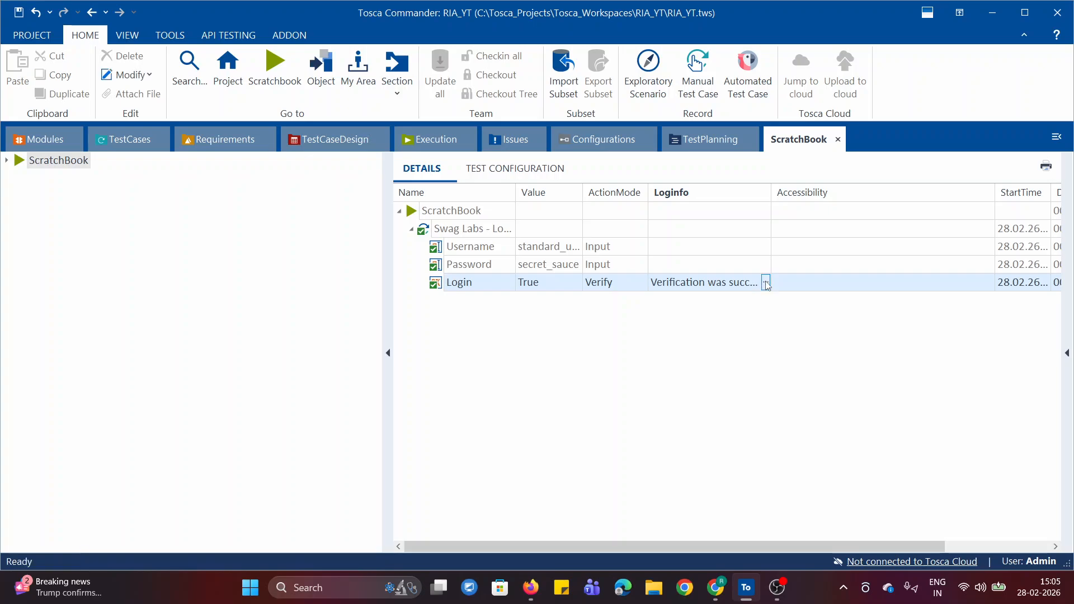
{"action": "left_click", "coordinate": [766, 282]}
{"action": "left_click_drag", "start_coordinate": [652, 301], "coordinate": [782, 303]}
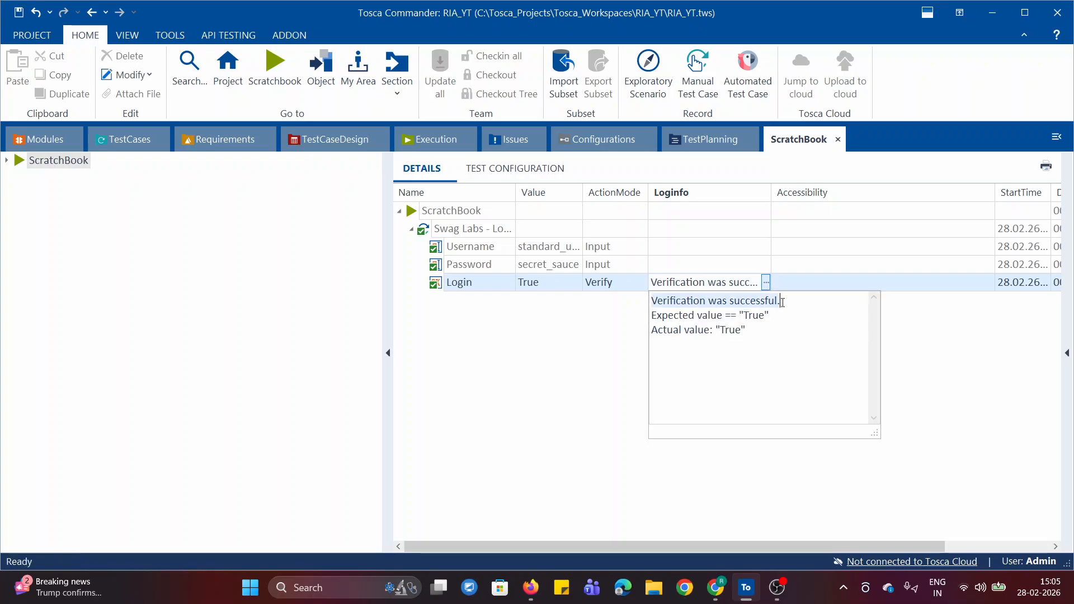
{"action": "left_click_drag", "start_coordinate": [650, 316], "coordinate": [771, 317]}
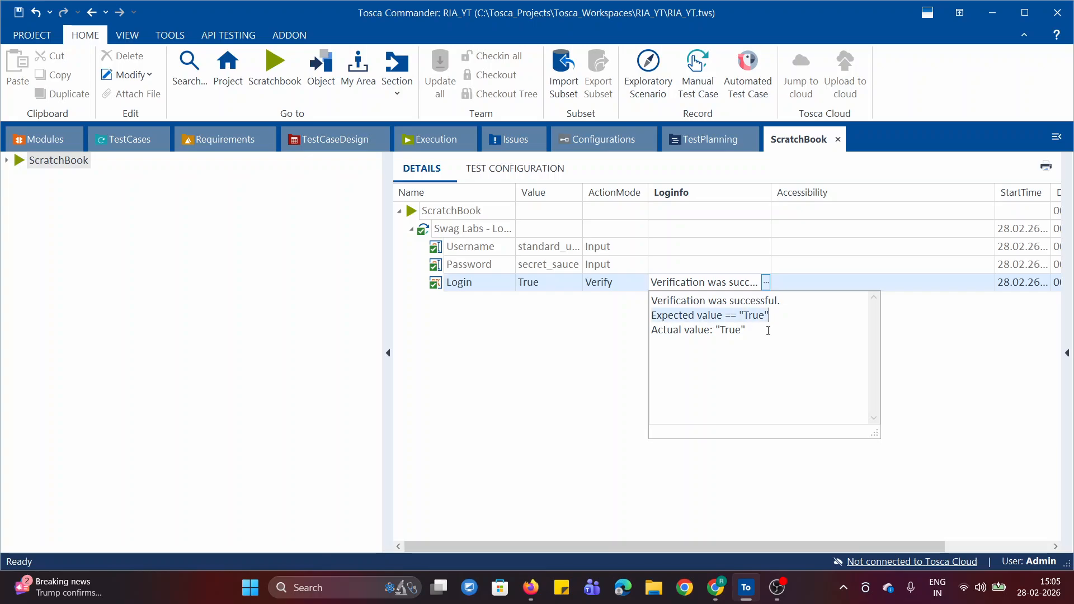
{"action": "left_click_drag", "start_coordinate": [651, 331], "coordinate": [763, 336]}
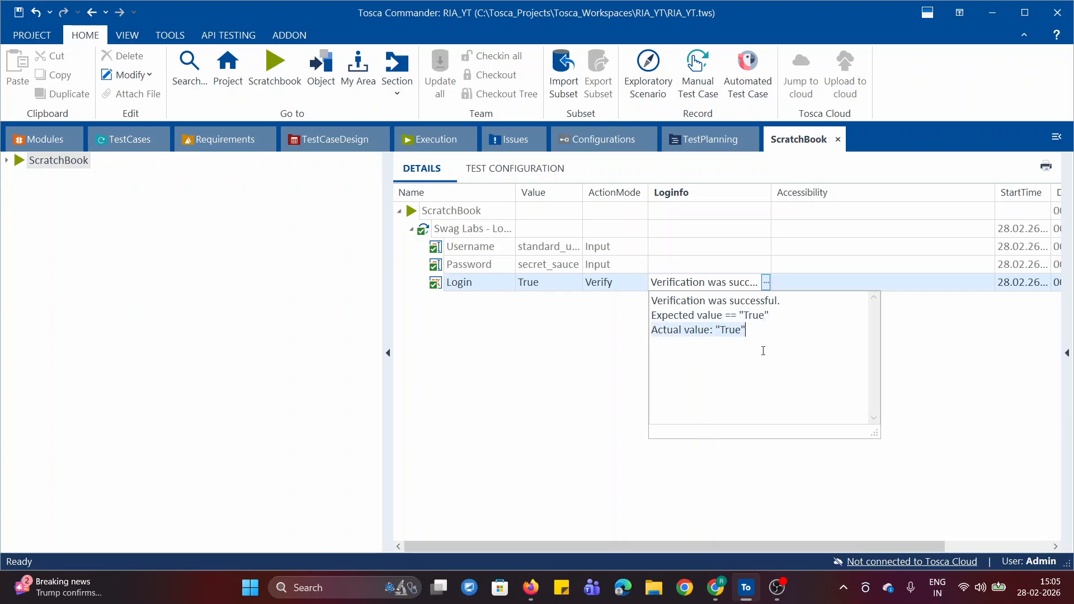
{"action": "left_click", "coordinate": [756, 351]}
Compare the login page in Chrome with the test step in Tosca Commander, examining the filled fields and the Swag Labs heading.
{"action": "left_click", "coordinate": [715, 587]}
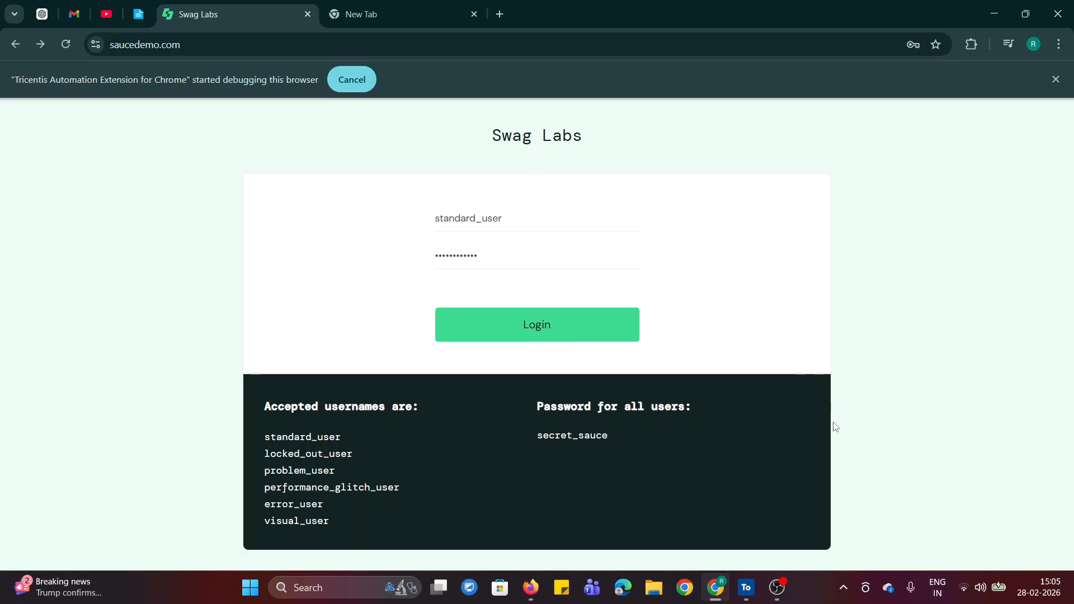
{"action": "left_click", "coordinate": [745, 587]}
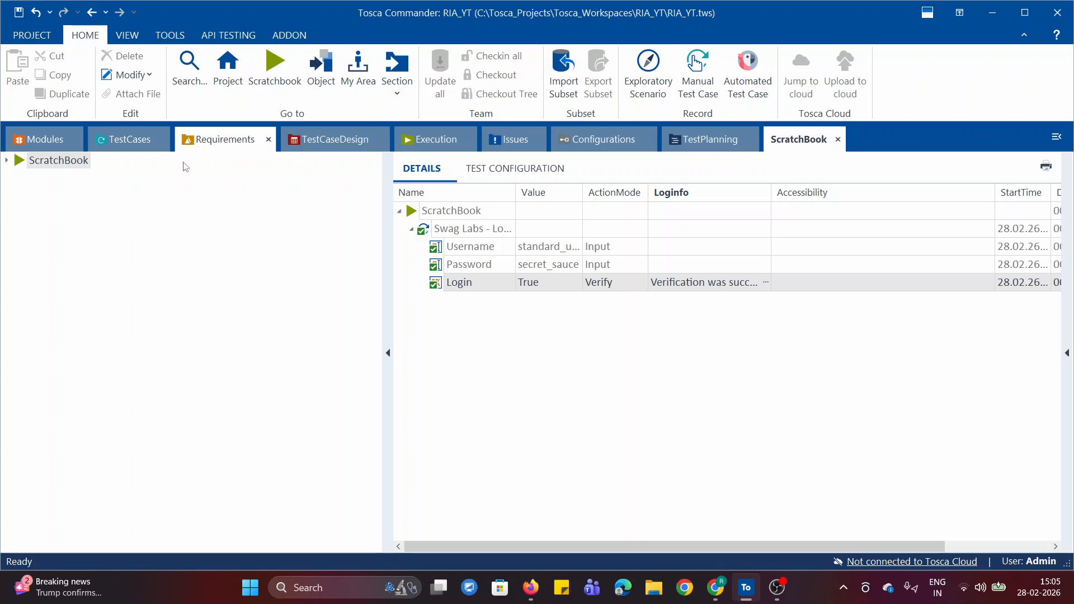
{"action": "left_click", "coordinate": [103, 146]}
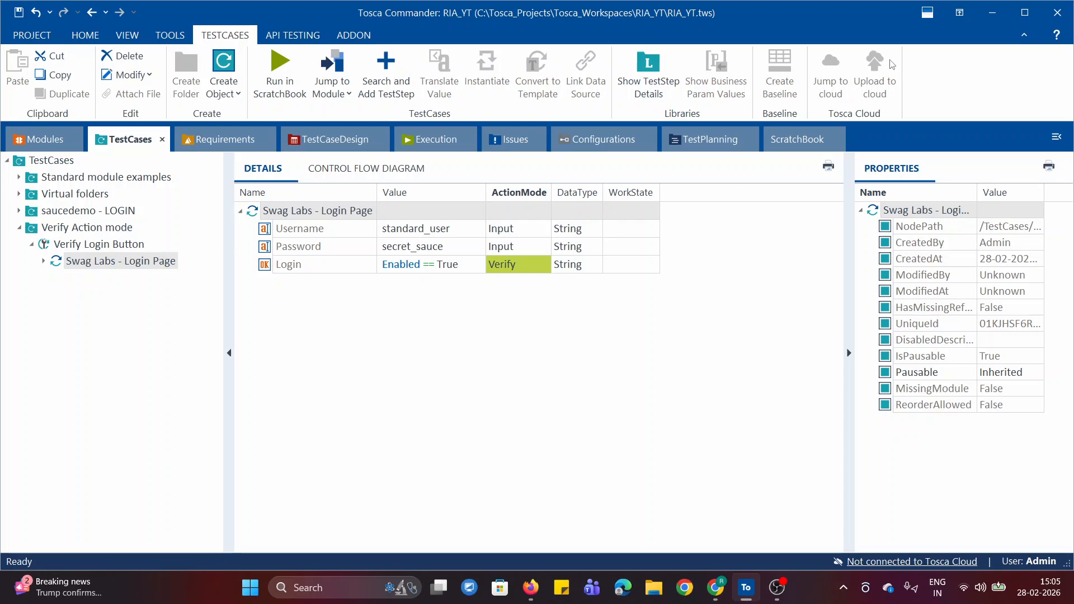
{"action": "left_click", "coordinate": [715, 587]}
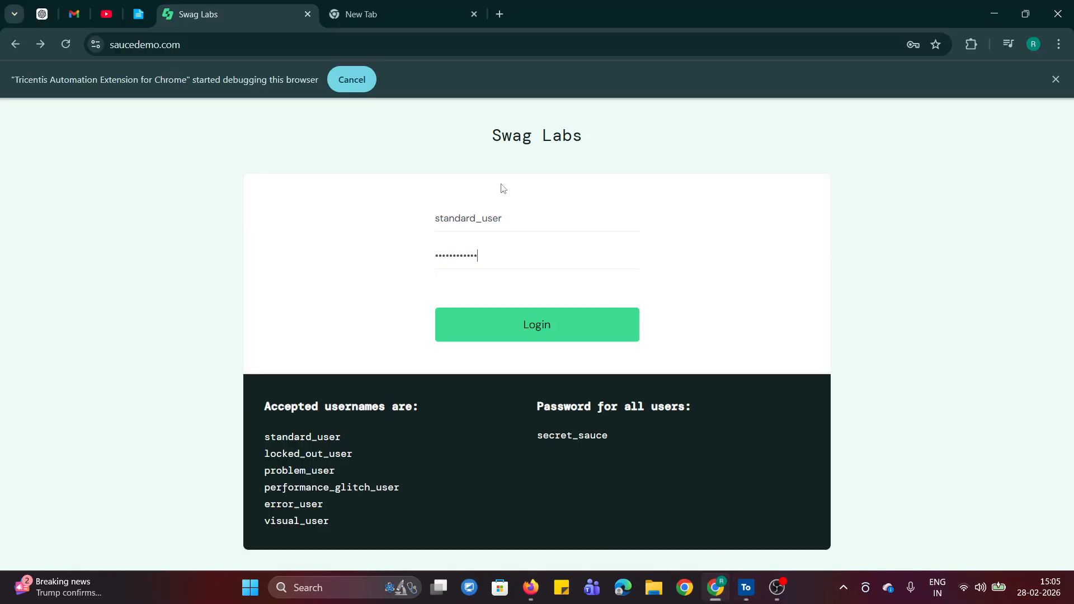
{"action": "left_click_drag", "start_coordinate": [493, 135], "coordinate": [614, 139]}
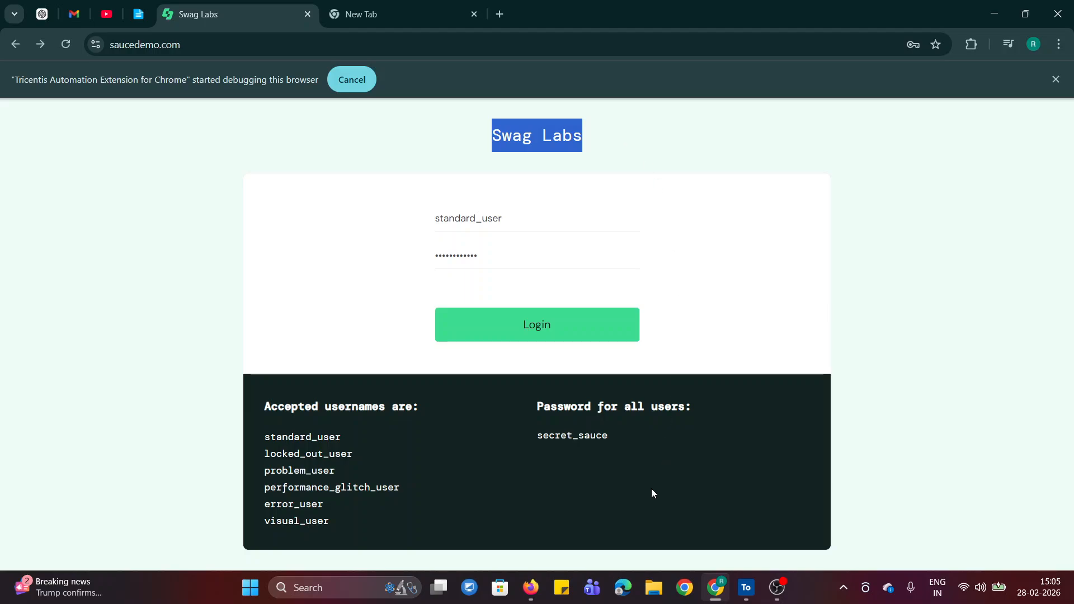
{"action": "left_click", "coordinate": [750, 163]}
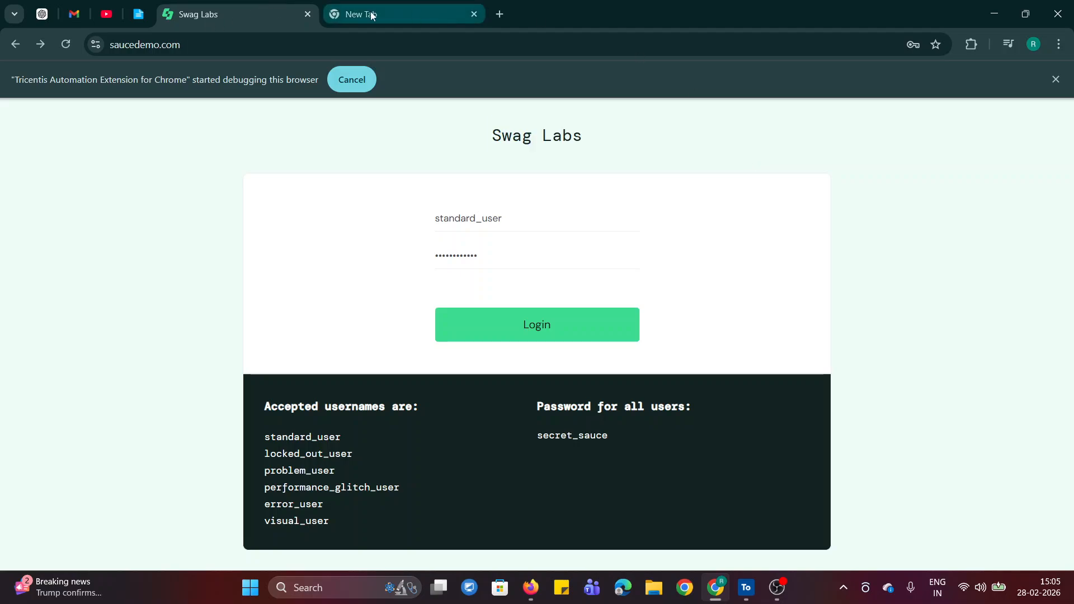
Open the action mode notes in the online notepad and highlight the WaitOn heading.
{"action": "left_click", "coordinate": [135, 16]}
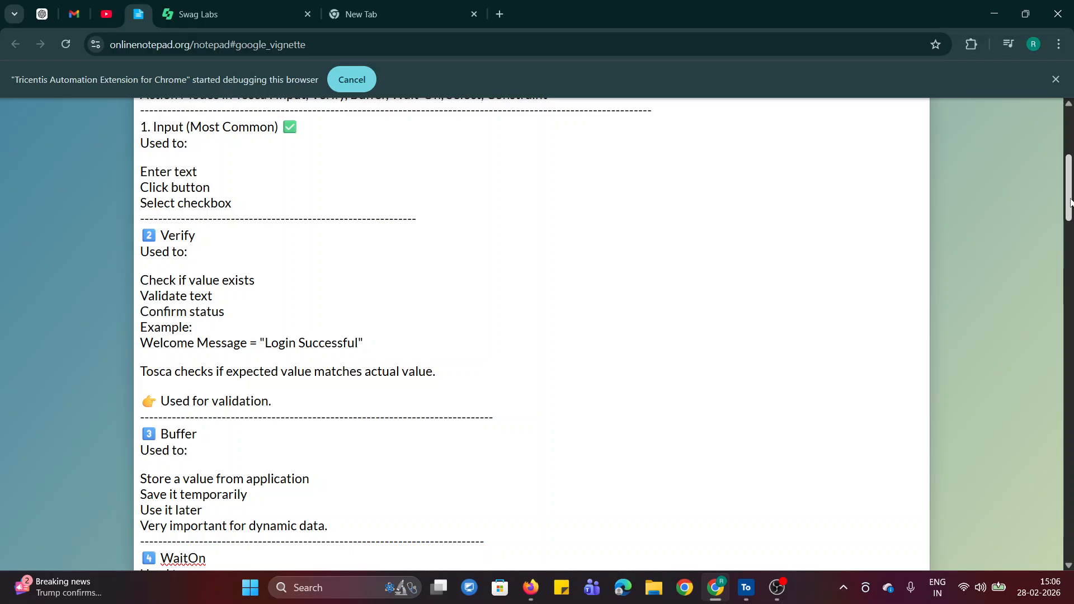
{"action": "left_click_drag", "start_coordinate": [1070, 202], "coordinate": [1071, 260]}
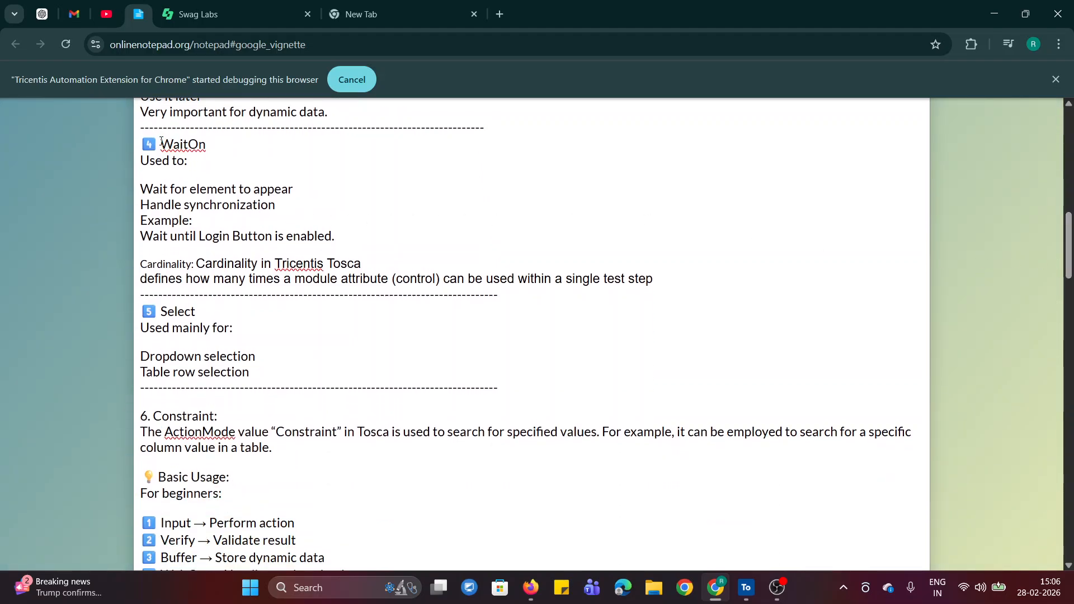
{"action": "left_click_drag", "start_coordinate": [161, 141], "coordinate": [207, 144]}
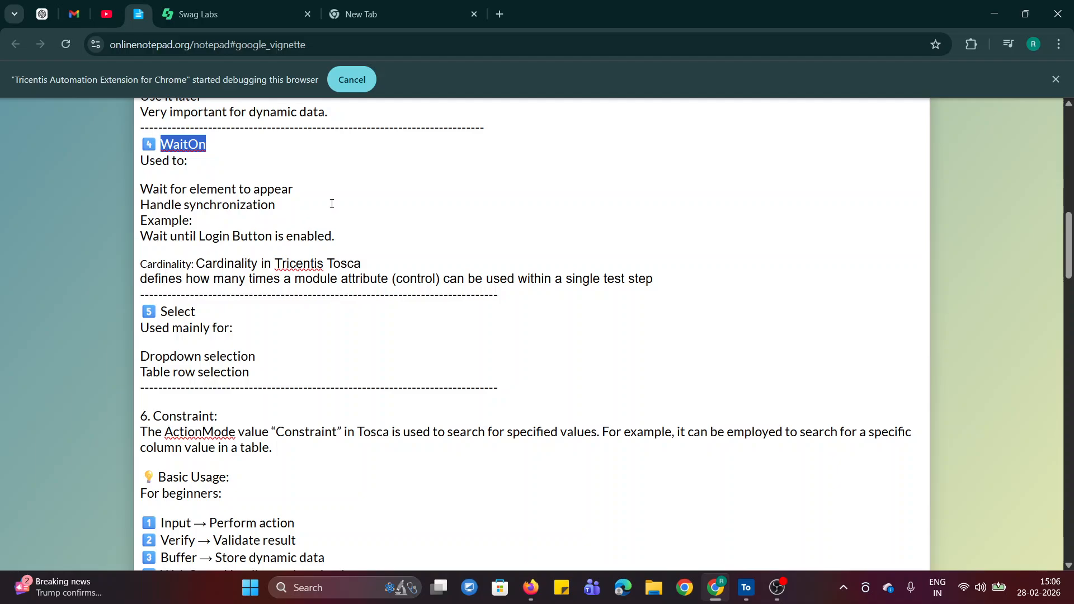
Return to the Swag Labs login page and clear the filled-in password and username fields.
{"action": "left_click", "coordinate": [355, 226]}
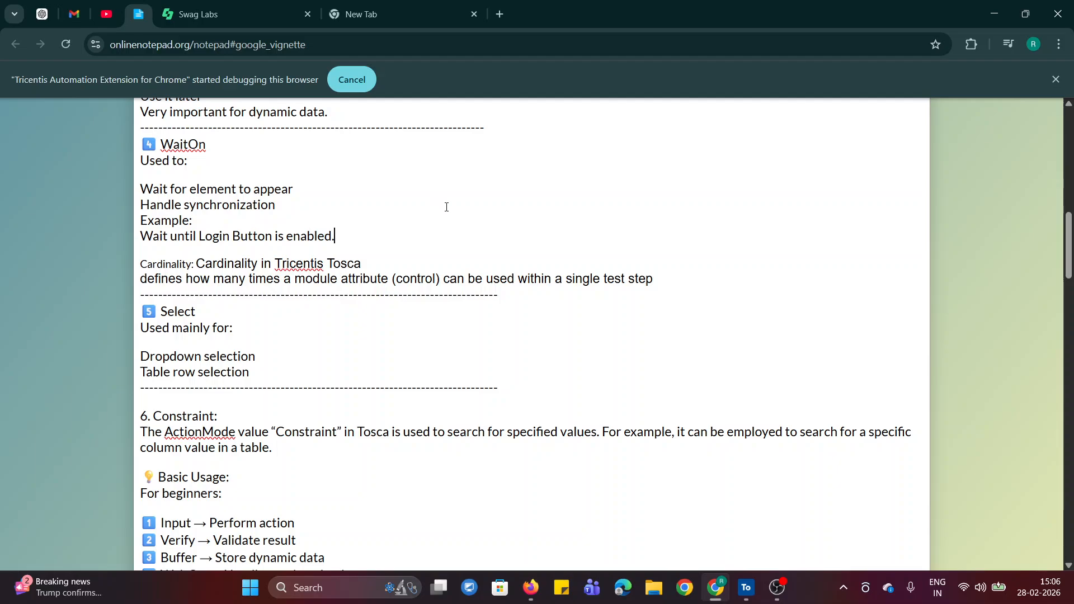
{"action": "left_click", "coordinate": [192, 5]}
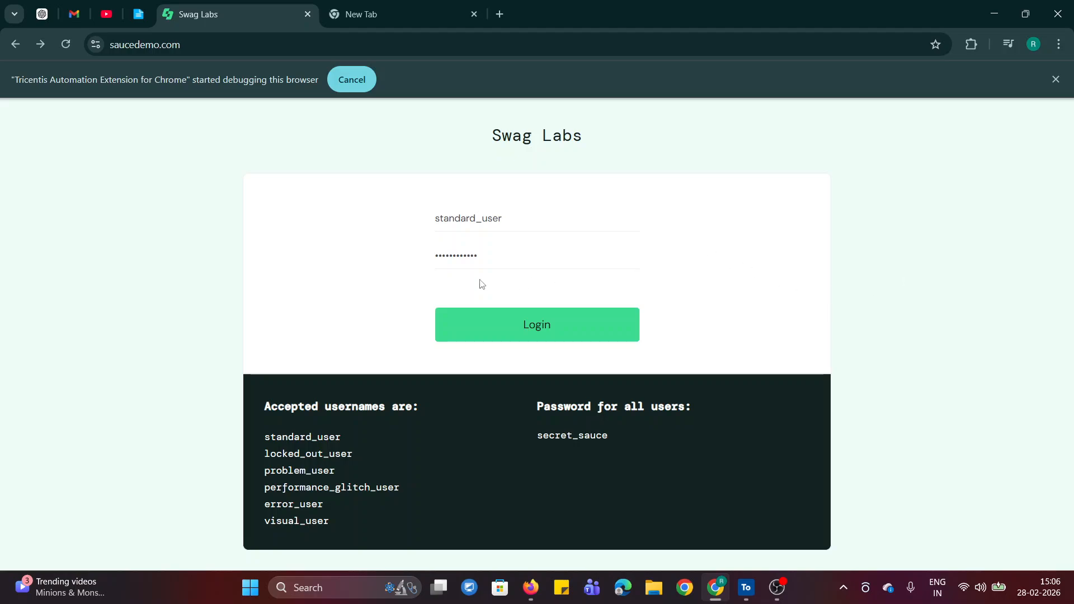
{"action": "double_click", "coordinate": [441, 255]}
{"action": "key", "text": "BackSpace"}
{"action": "left_click_drag", "start_coordinate": [434, 213], "coordinate": [520, 225]}
{"action": "key", "text": "BackSpace"}
Review the WaitOn notes against the Swag Labs page, highlighting "Wait for element to appear" and "Handle synchronization".
{"action": "mouse_move", "coordinate": [134, 17]}
{"action": "left_click", "coordinate": [140, 15]}
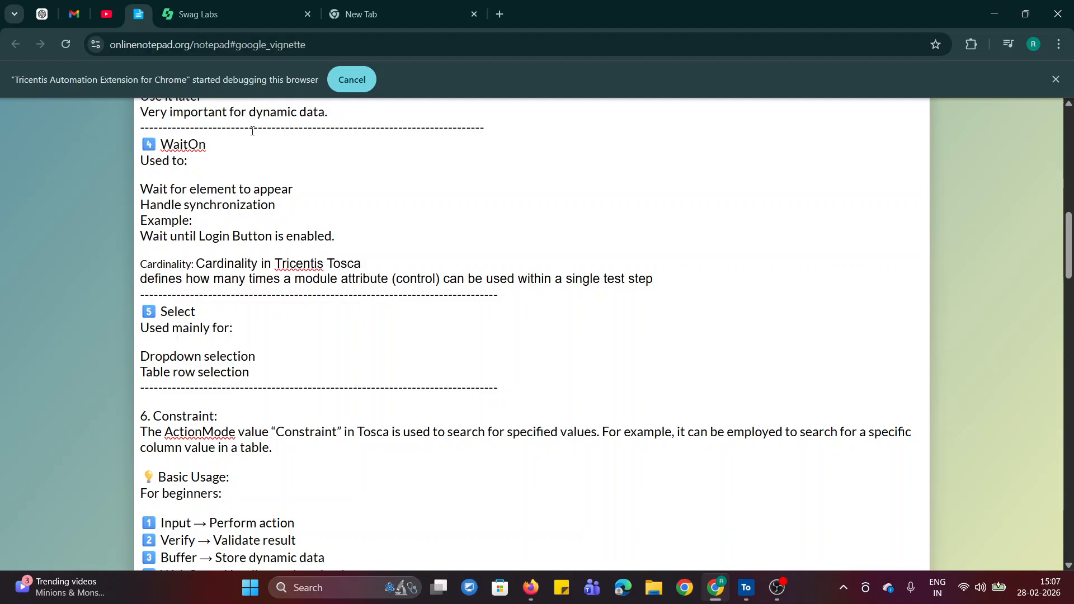
{"action": "left_click", "coordinate": [261, 11]}
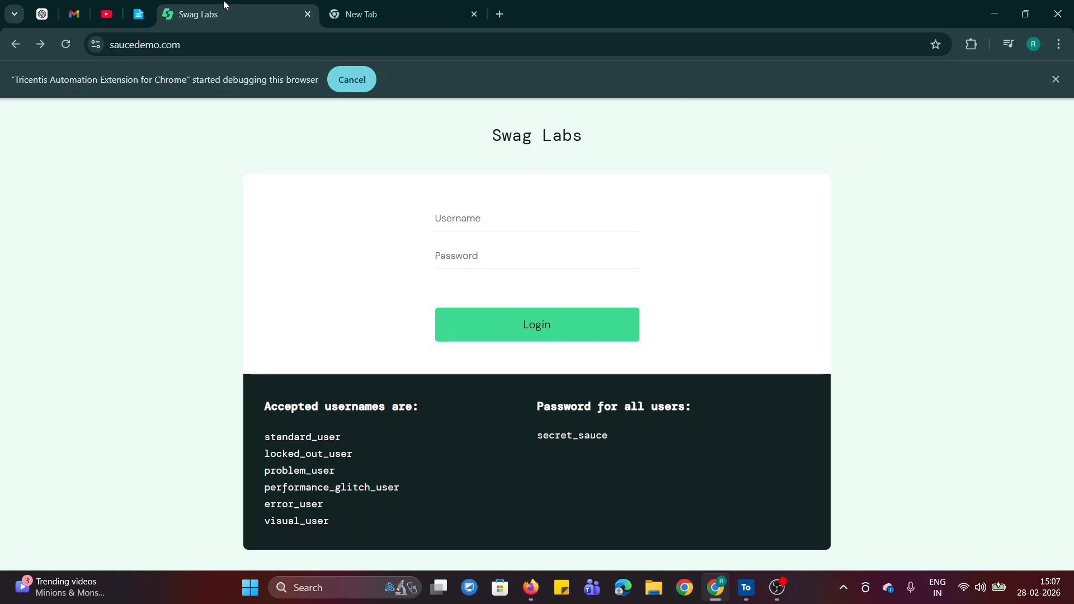
{"action": "left_click", "coordinate": [140, 14]}
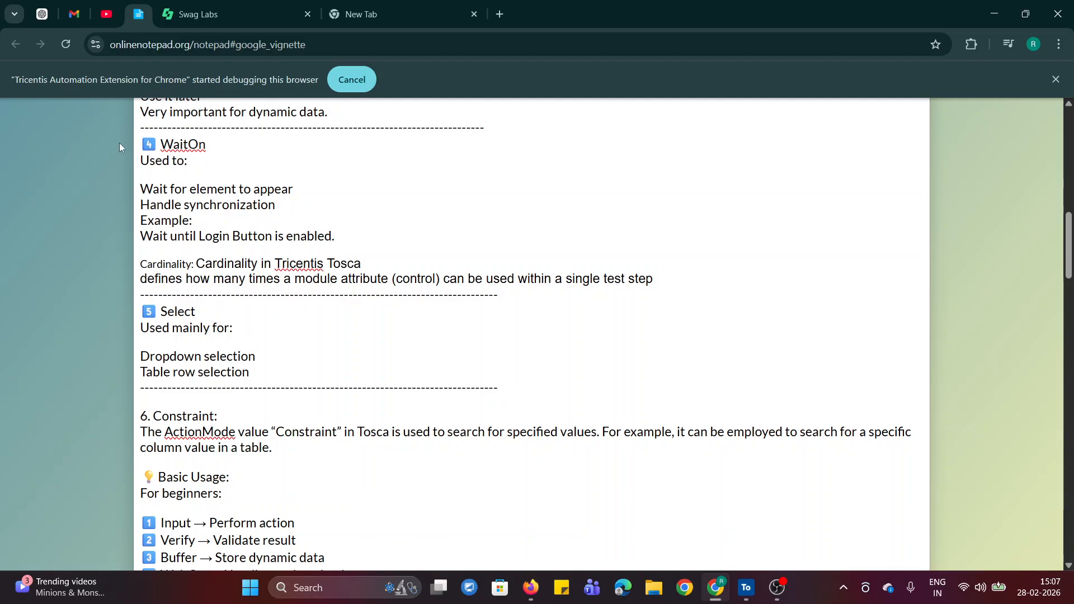
{"action": "left_click_drag", "start_coordinate": [144, 189], "coordinate": [294, 190]}
{"action": "left_click", "coordinate": [306, 218]}
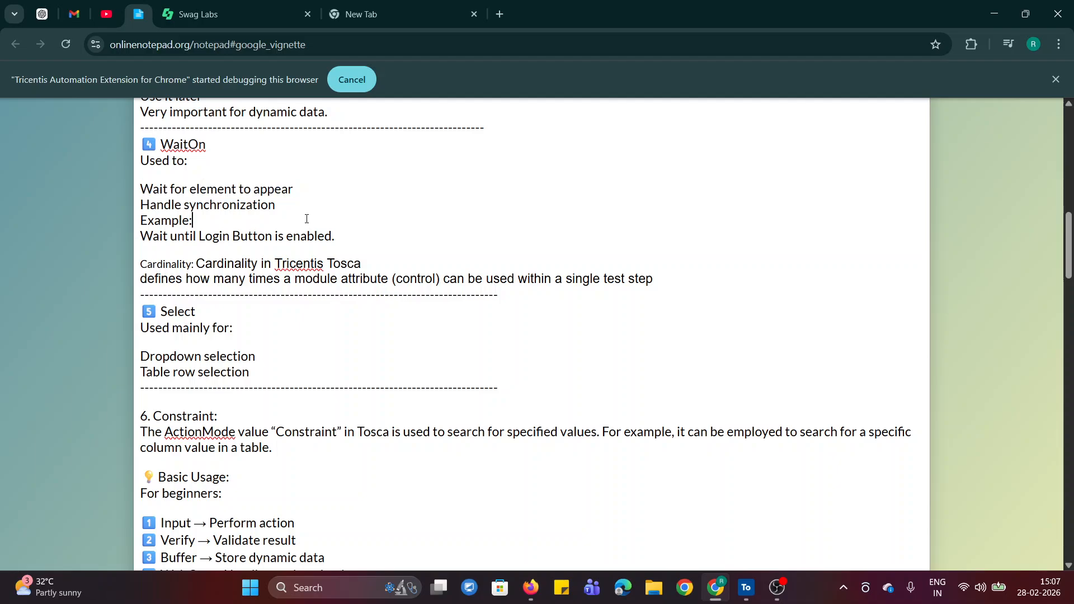
{"action": "left_click", "coordinate": [141, 205]}
{"action": "triple_click", "coordinate": [170, 205]}
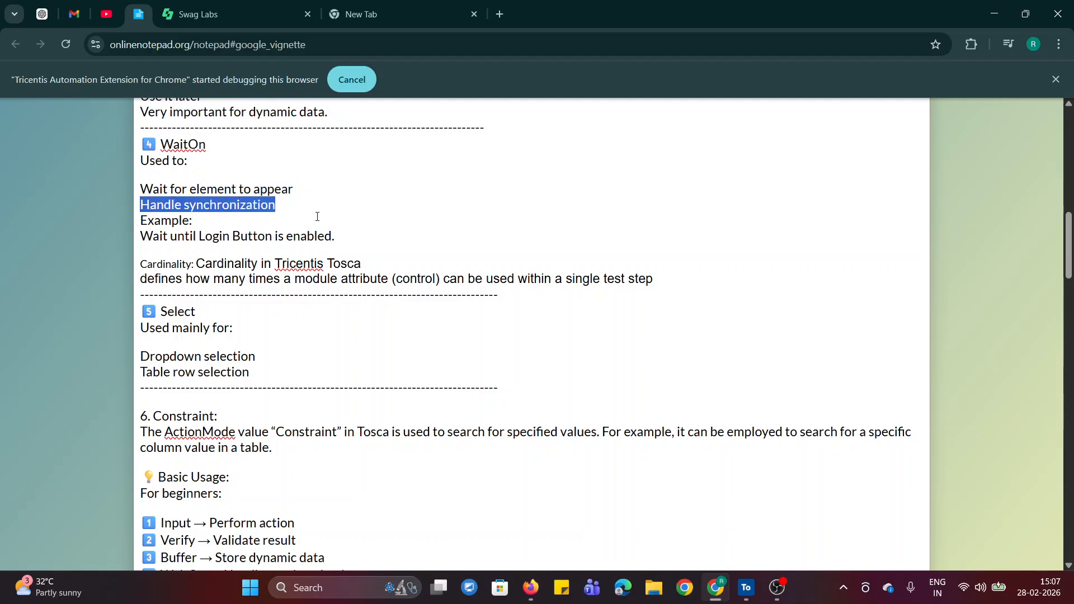
{"action": "left_click", "coordinate": [317, 217]}
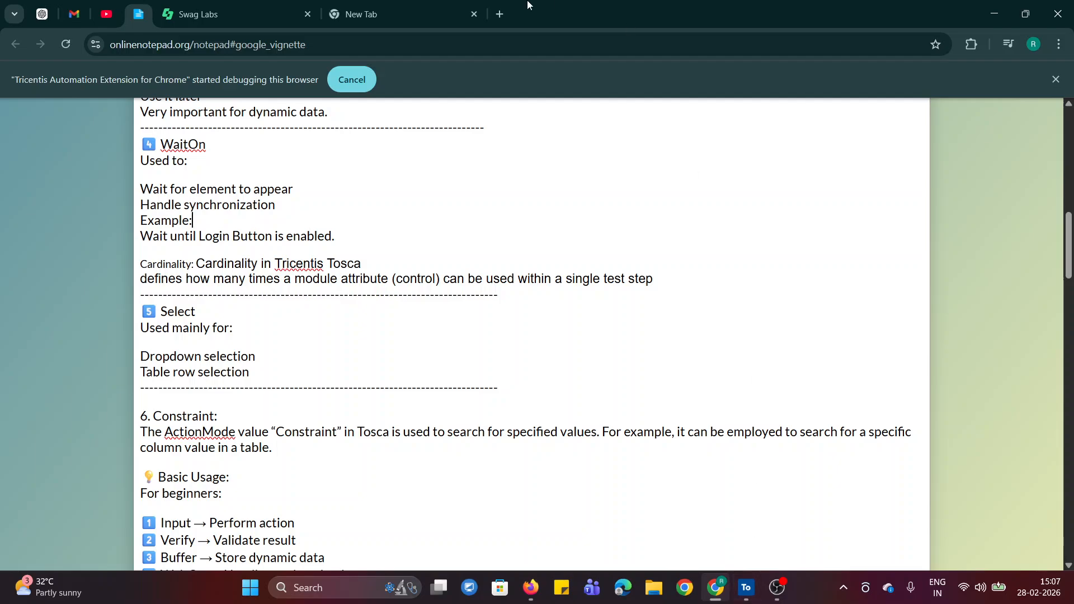
Compare the Swag Labs login page with the notes' WaitOn example about waiting until the Login button is enabled.
{"action": "left_click", "coordinate": [223, 5]}
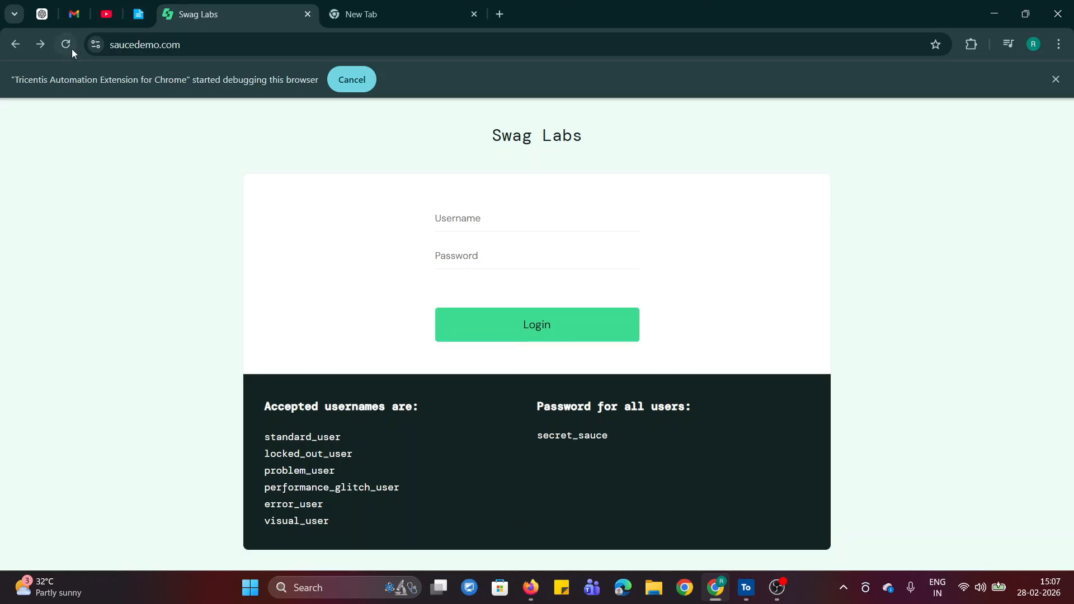
{"action": "left_click", "coordinate": [130, 15]}
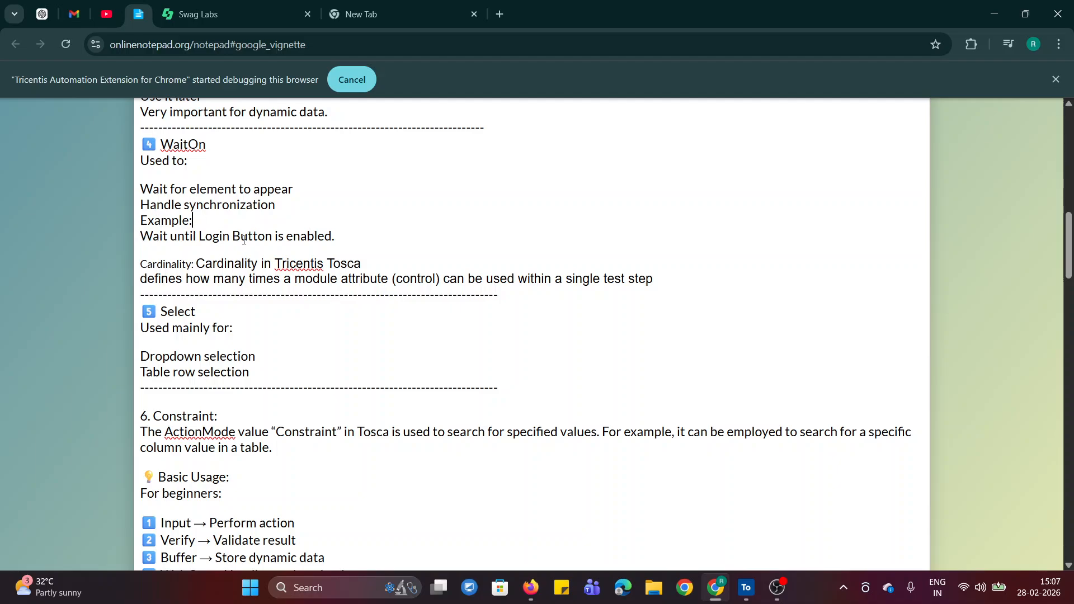
{"action": "left_click", "coordinate": [270, 18]}
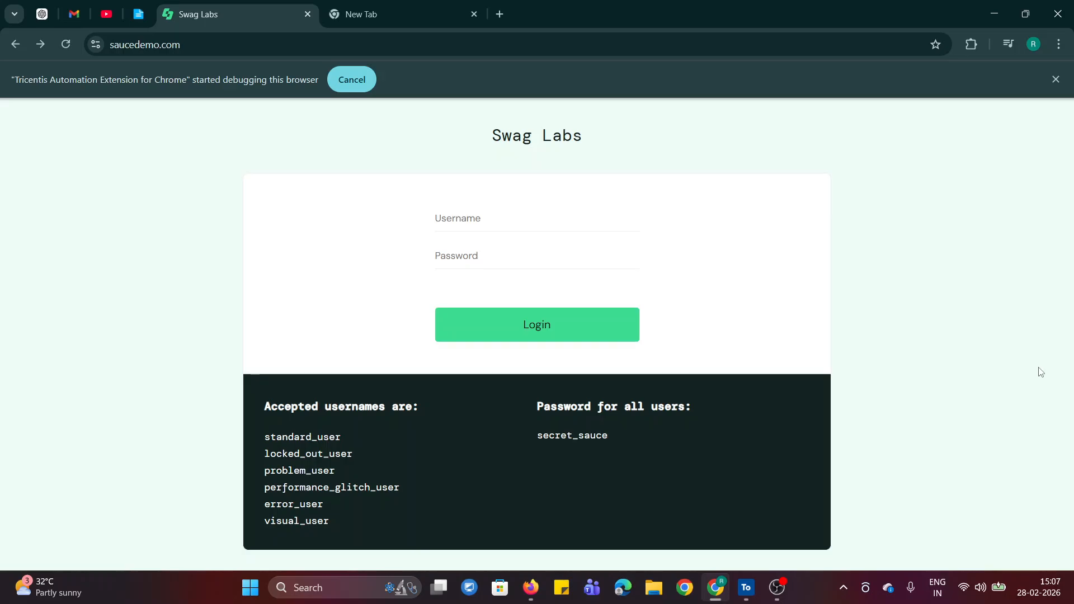
{"action": "left_click", "coordinate": [138, 13]}
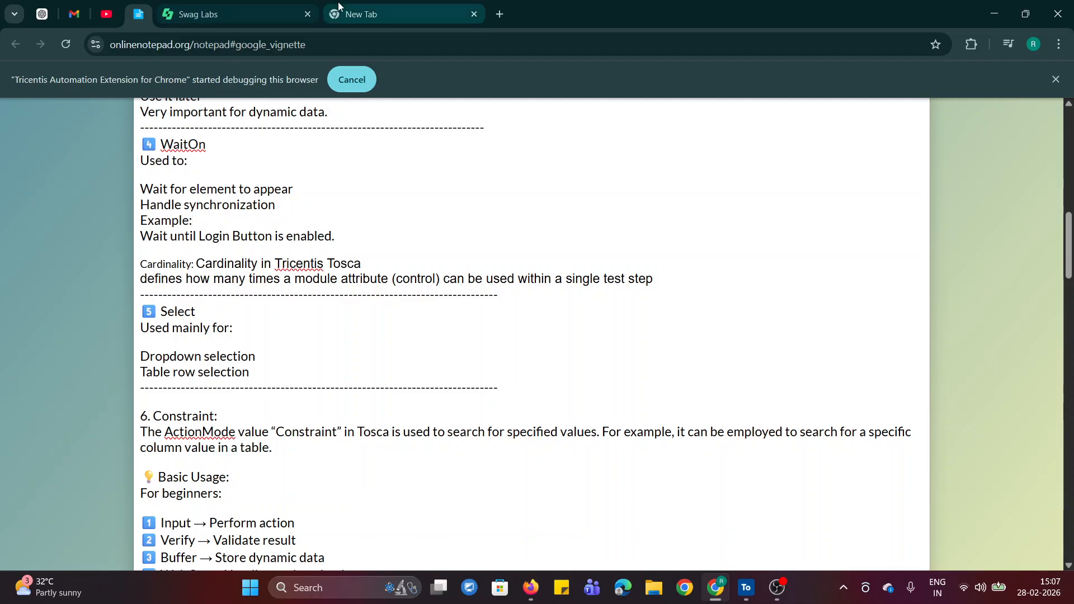
{"action": "left_click", "coordinate": [218, 4]}
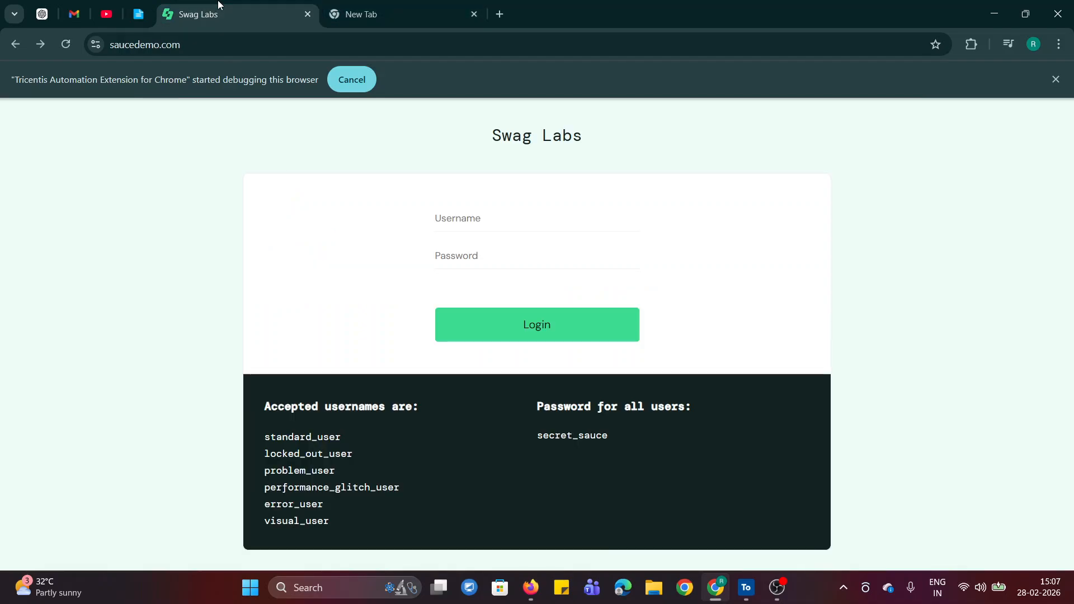
Switch to Tosca Commander, collapse the Verify Action mode folder and create a folder named "Wait-On Action mode" under TestCases.
{"action": "left_click", "coordinate": [745, 587]}
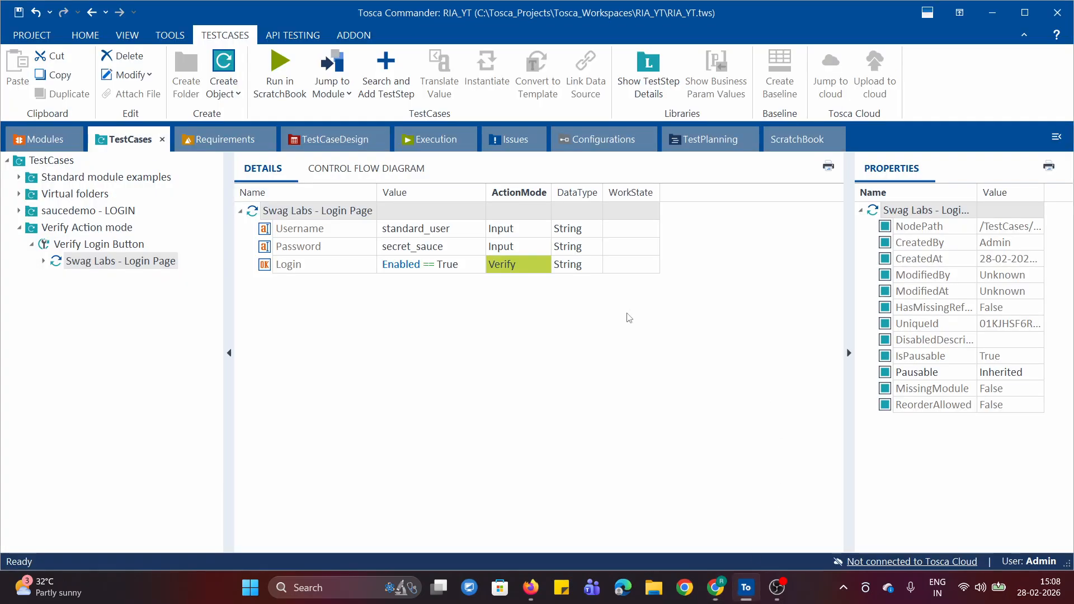
{"action": "left_click", "coordinate": [31, 244]}
{"action": "left_click", "coordinate": [19, 227]}
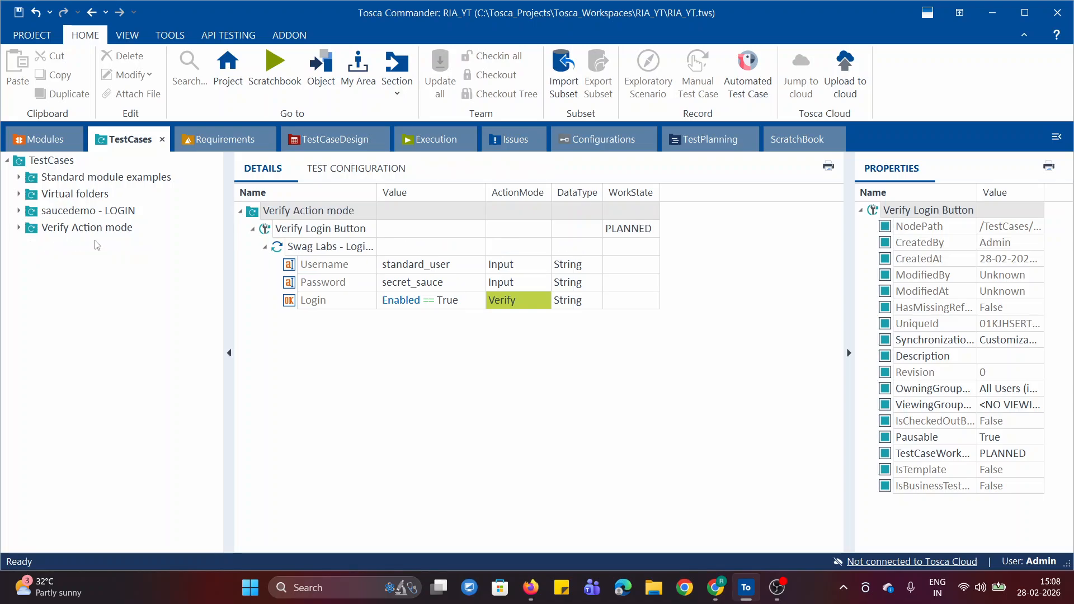
{"action": "right_click", "coordinate": [19, 164]}
{"action": "left_click", "coordinate": [54, 192]}
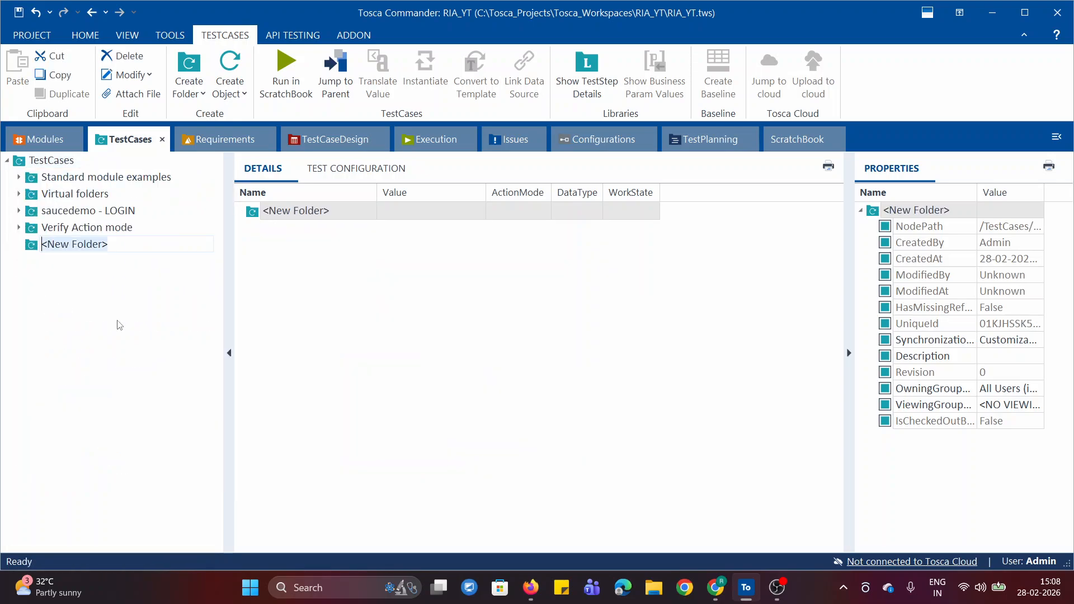
{"action": "type", "text": "WAIT"}
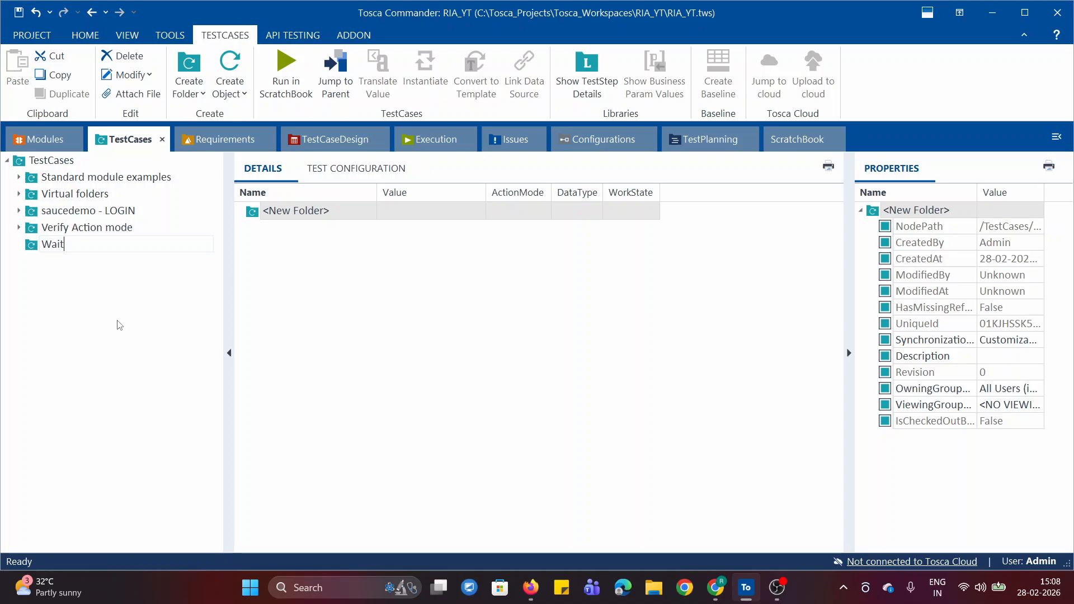
{"action": "type", "text": "-On Action mode"}
{"action": "key", "text": "Return"}
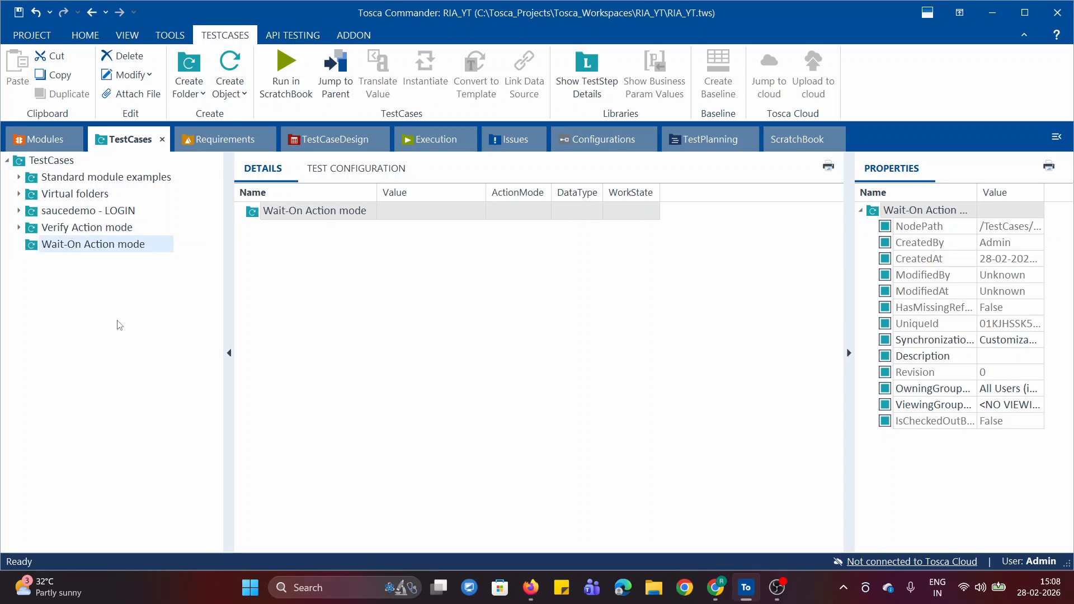
Create a test case named "Wait On" in the Wait-On Action mode folder.
{"action": "right_click", "coordinate": [31, 249]}
{"action": "left_click", "coordinate": [150, 276]}
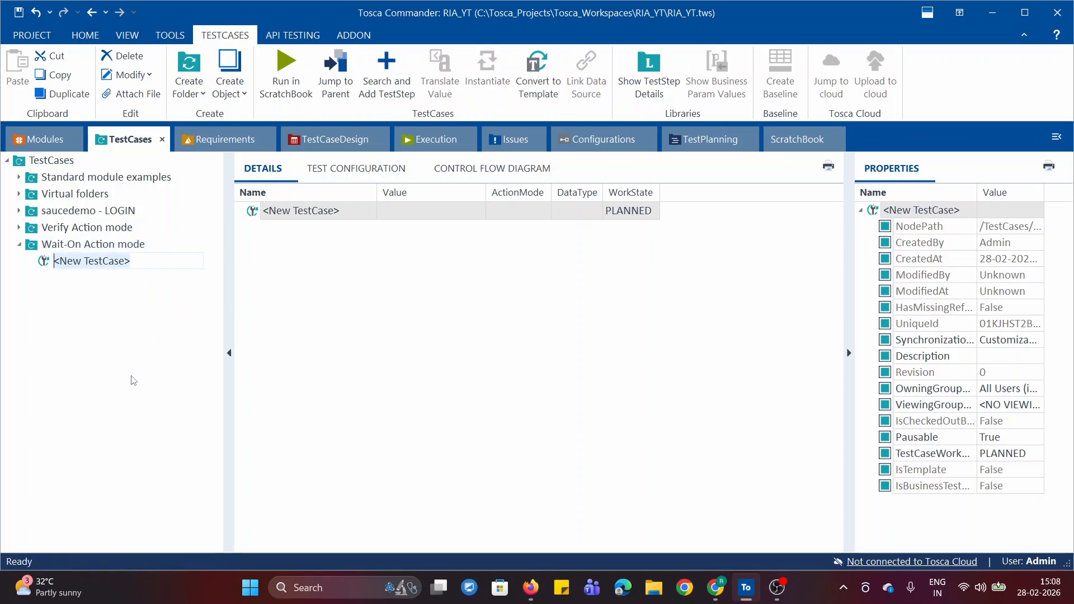
{"action": "type", "text": "Wait On"}
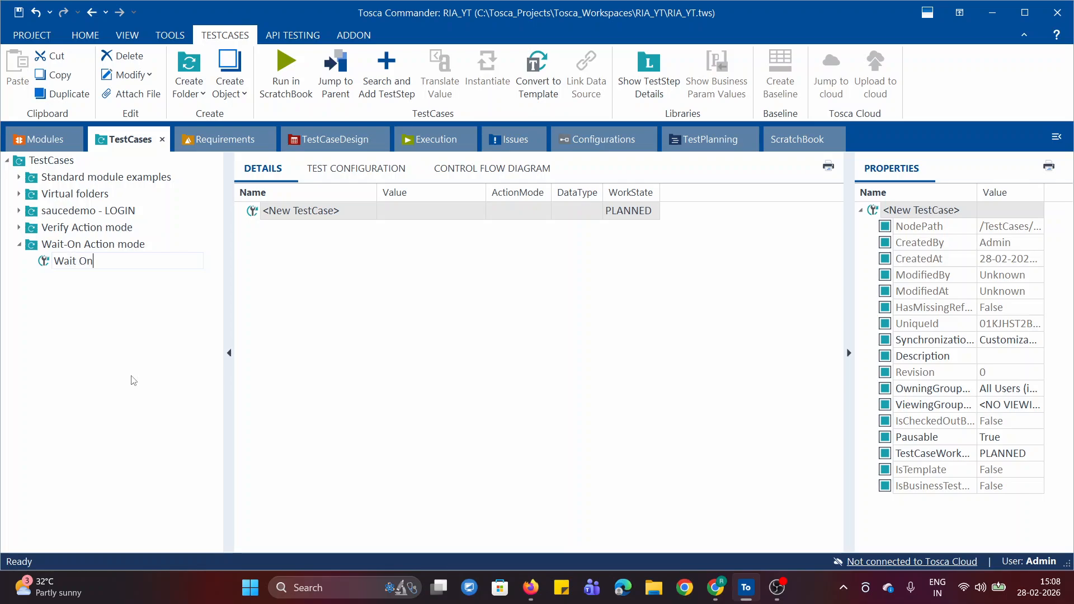
{"action": "key", "text": "Return"}
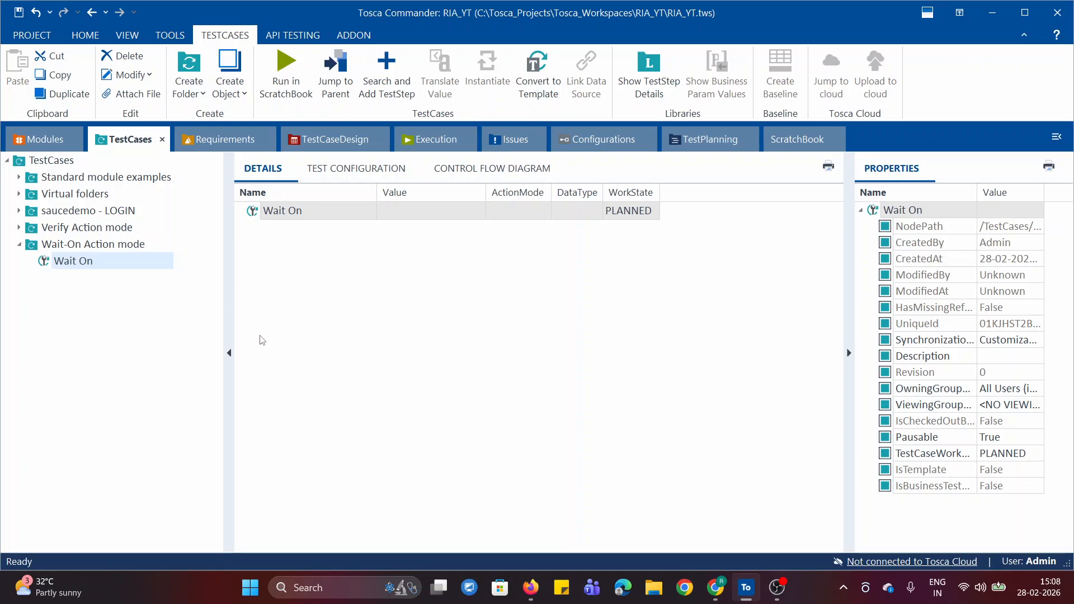
Add the saucedemo module Swag Labs - Login Page to the Wait On test case and check the login page in Chrome.
{"action": "left_click", "coordinate": [47, 143]}
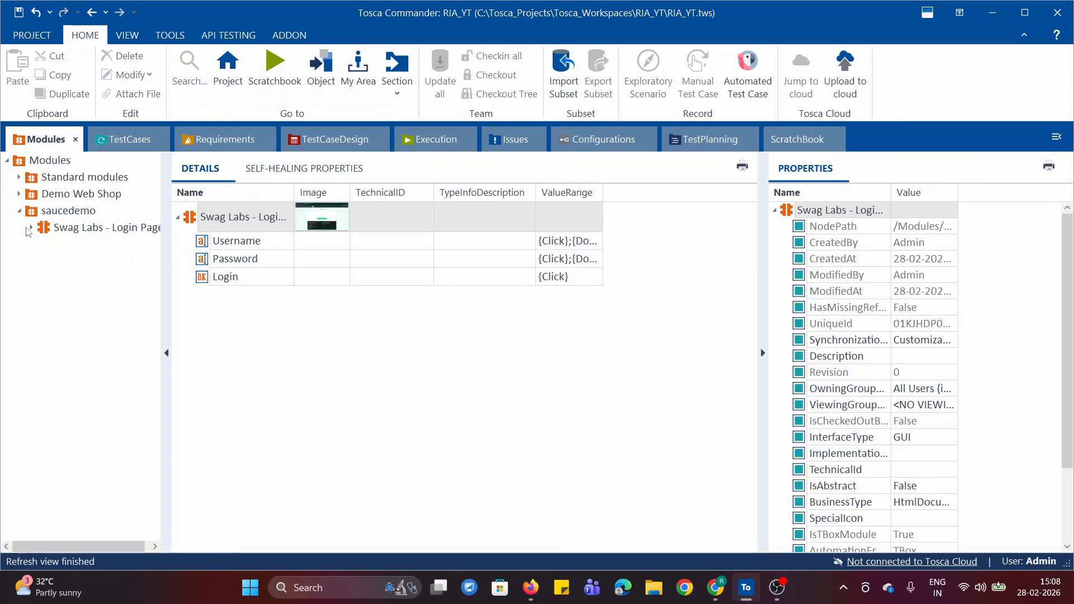
{"action": "left_click_drag", "start_coordinate": [45, 226], "coordinate": [44, 262]}
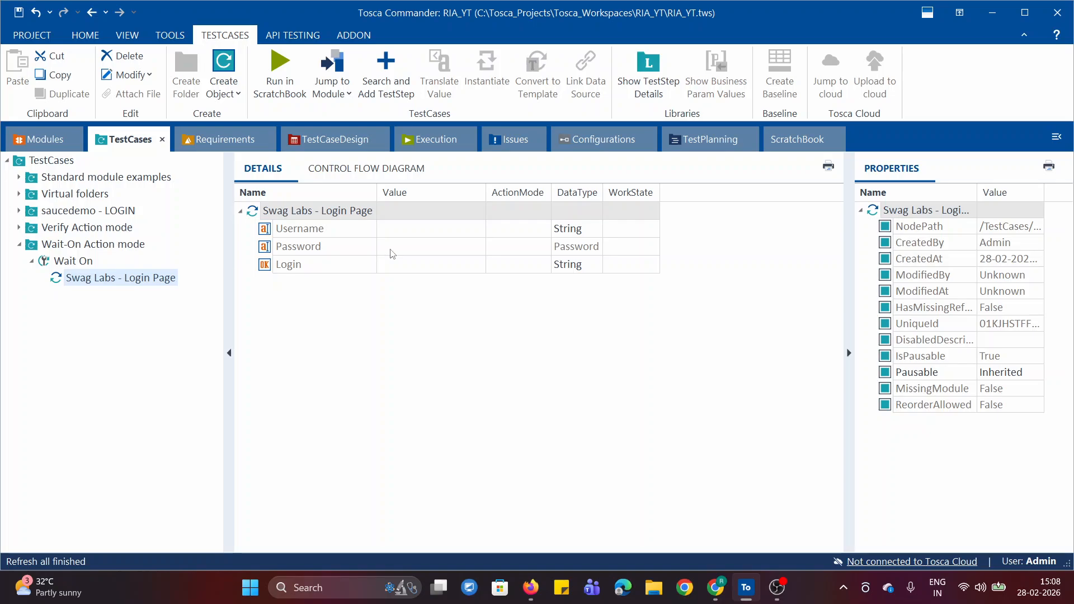
{"action": "left_click", "coordinate": [717, 588]}
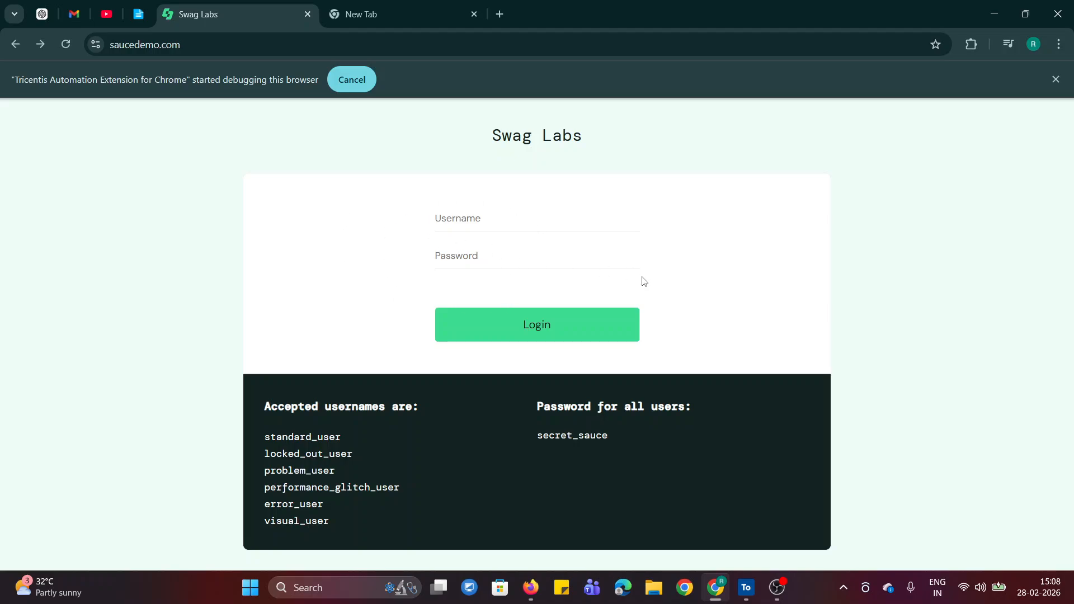
{"action": "left_click", "coordinate": [993, 14]}
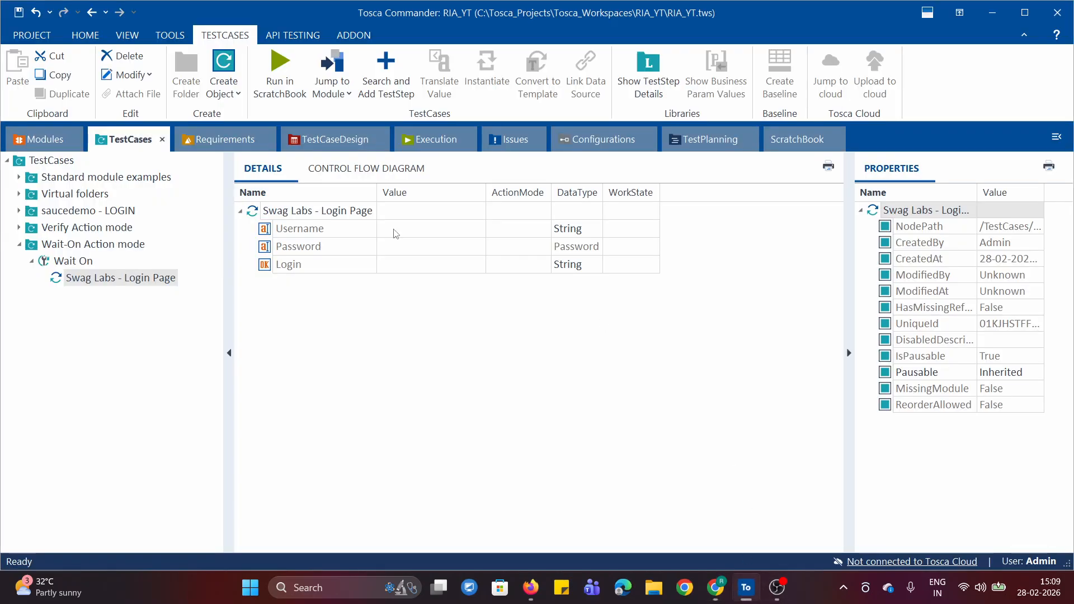
Try to set the Username row's ActionMode to WaitOn in the Swag Labs - Login Page test step.
{"action": "left_click", "coordinate": [447, 233]}
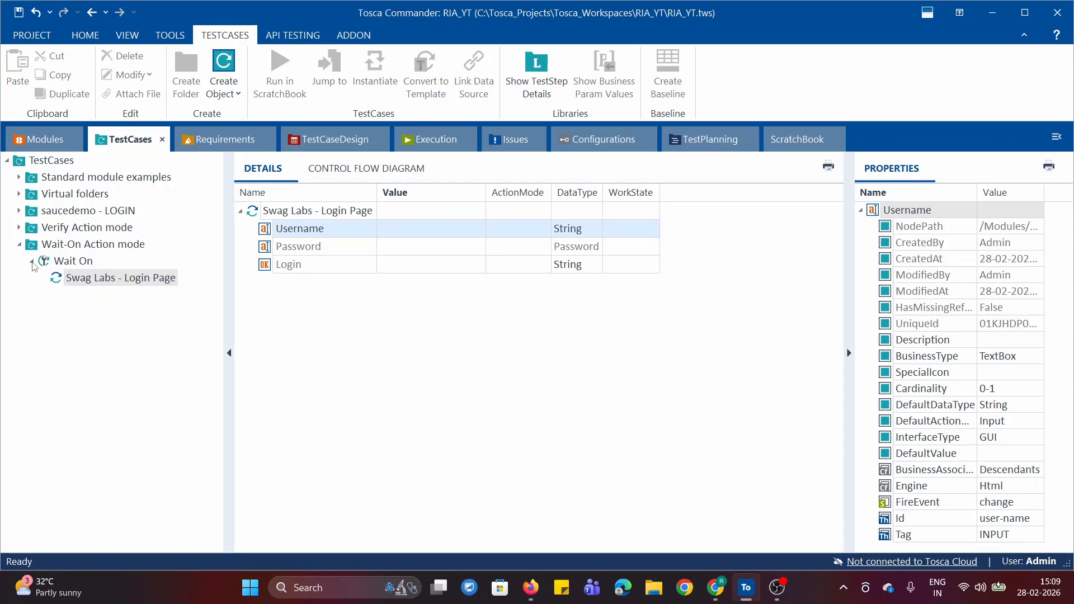
{"action": "left_click", "coordinate": [425, 230]}
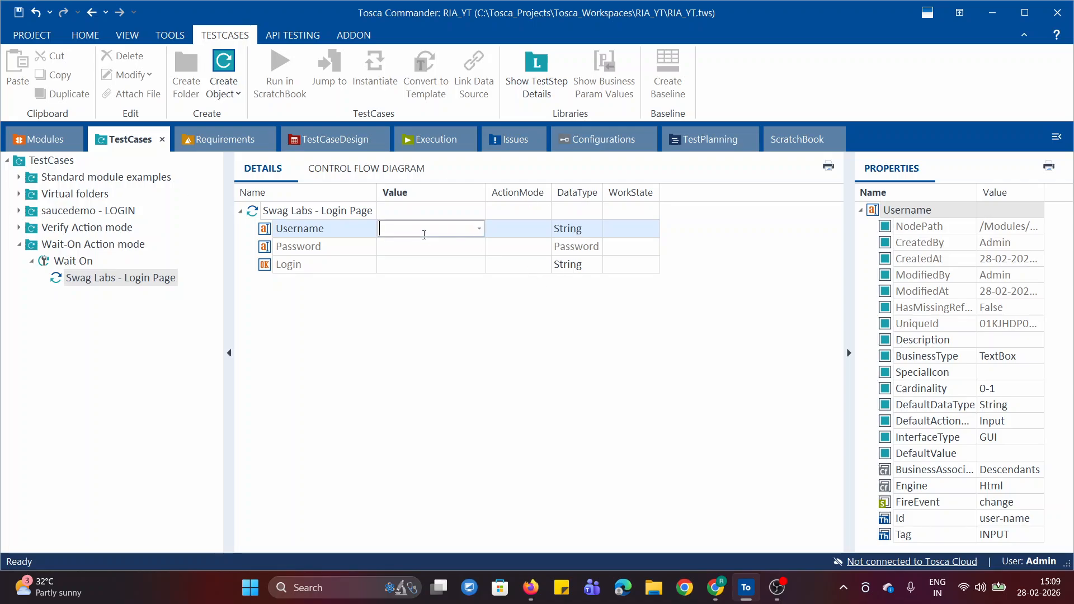
{"action": "left_click", "coordinate": [541, 231]}
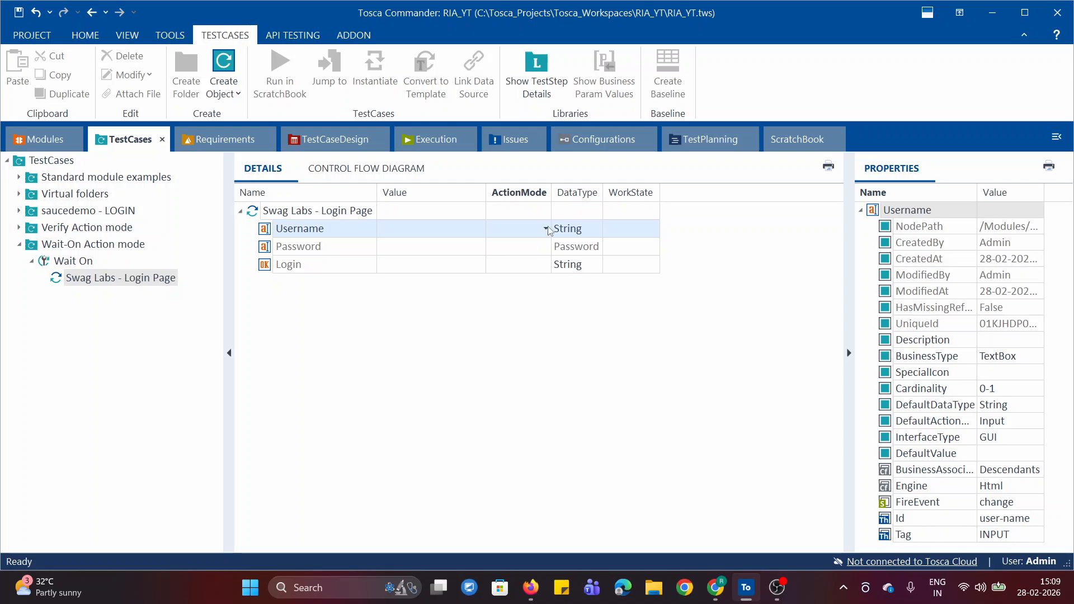
{"action": "left_click", "coordinate": [546, 229]}
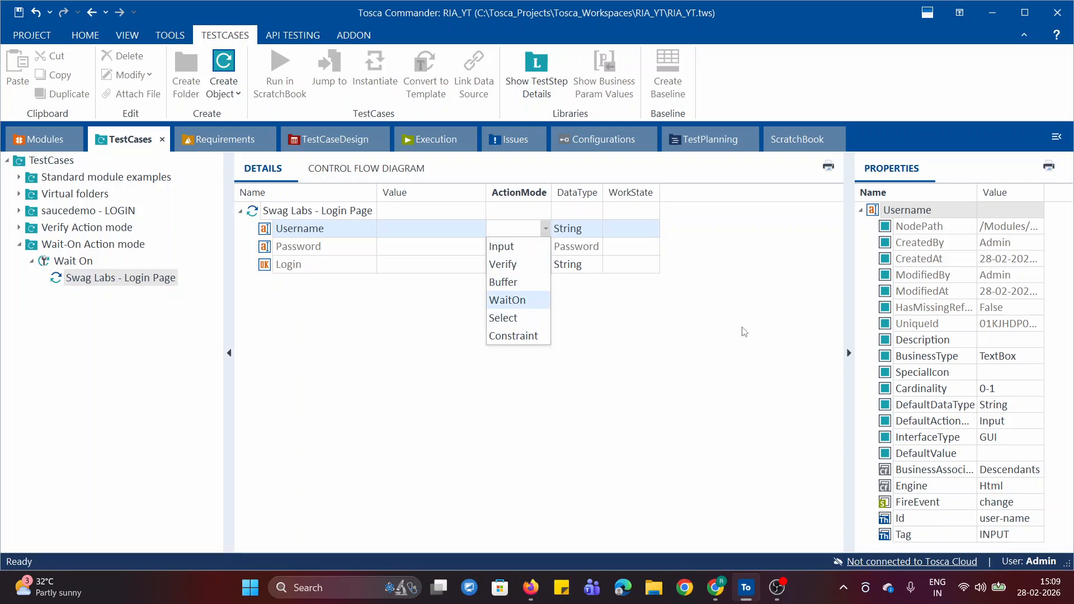
{"action": "left_click", "coordinate": [510, 300]}
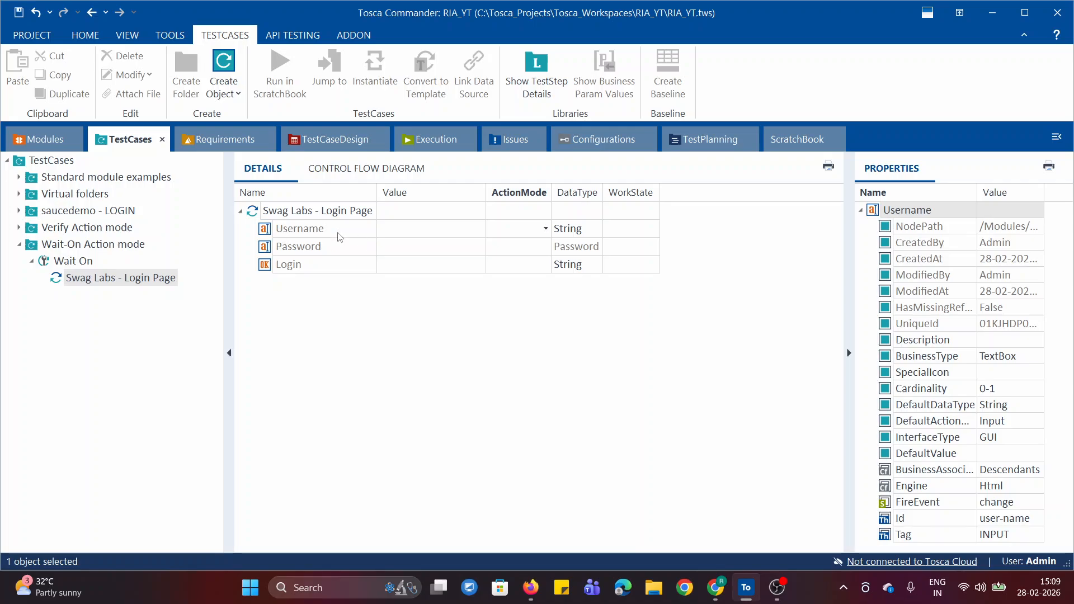
{"action": "left_click", "coordinate": [298, 234]}
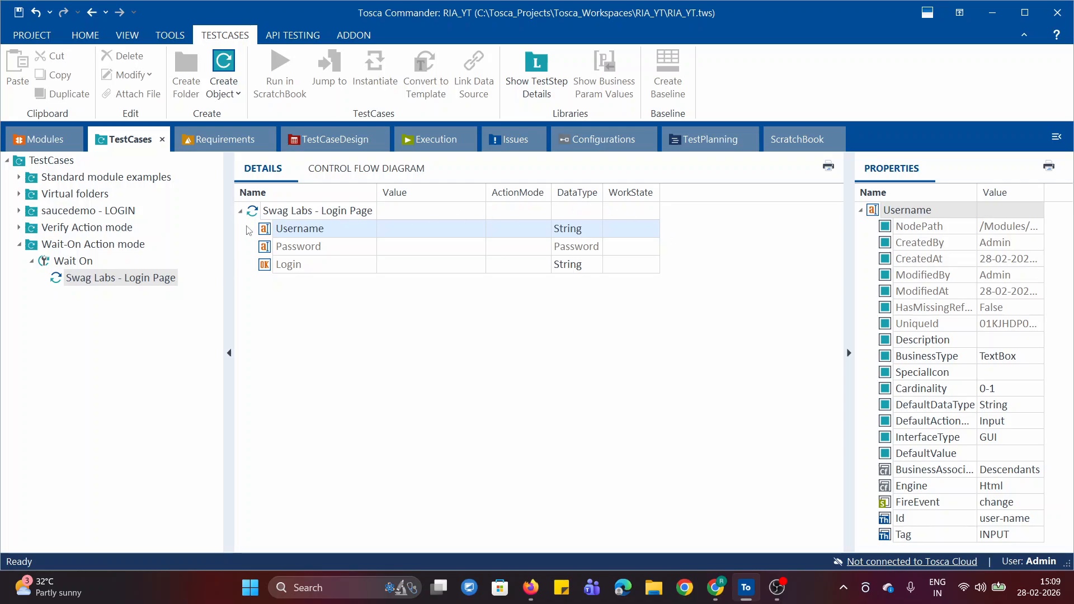
{"action": "left_click", "coordinate": [382, 350]}
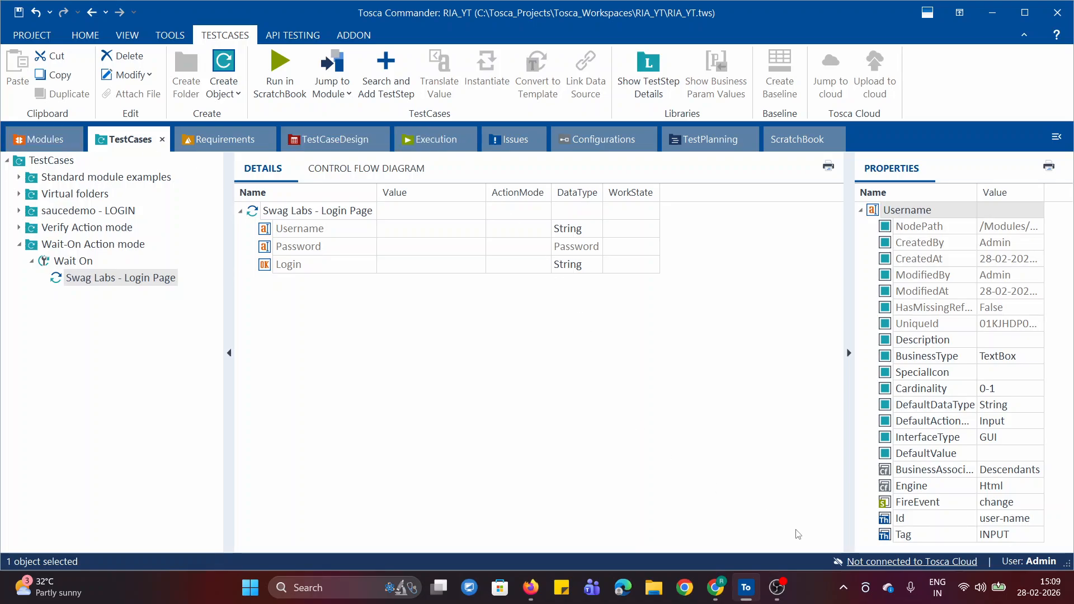
Switch to Chrome, open the action mode notes and highlight the Cardinality line under WaitOn.
{"action": "left_click", "coordinate": [717, 588]}
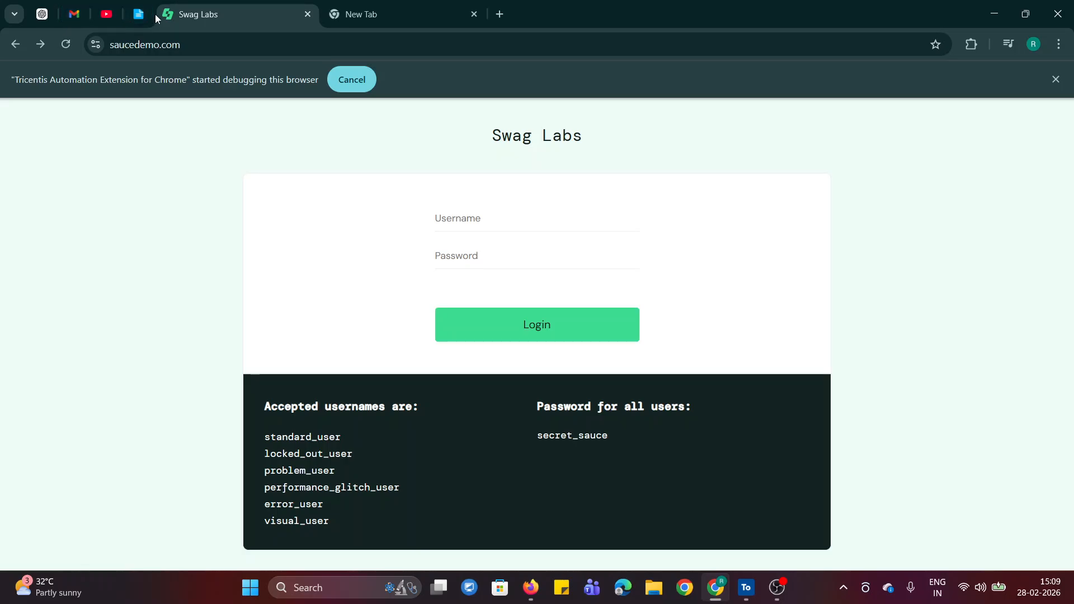
{"action": "left_click", "coordinate": [139, 14]}
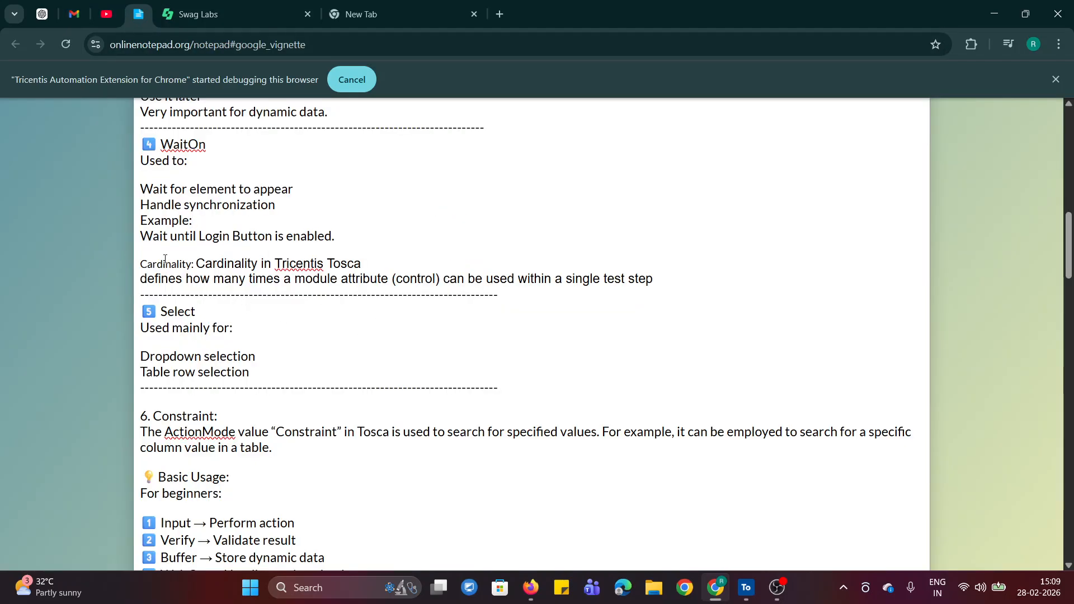
{"action": "left_click_drag", "start_coordinate": [141, 266], "coordinate": [470, 270]}
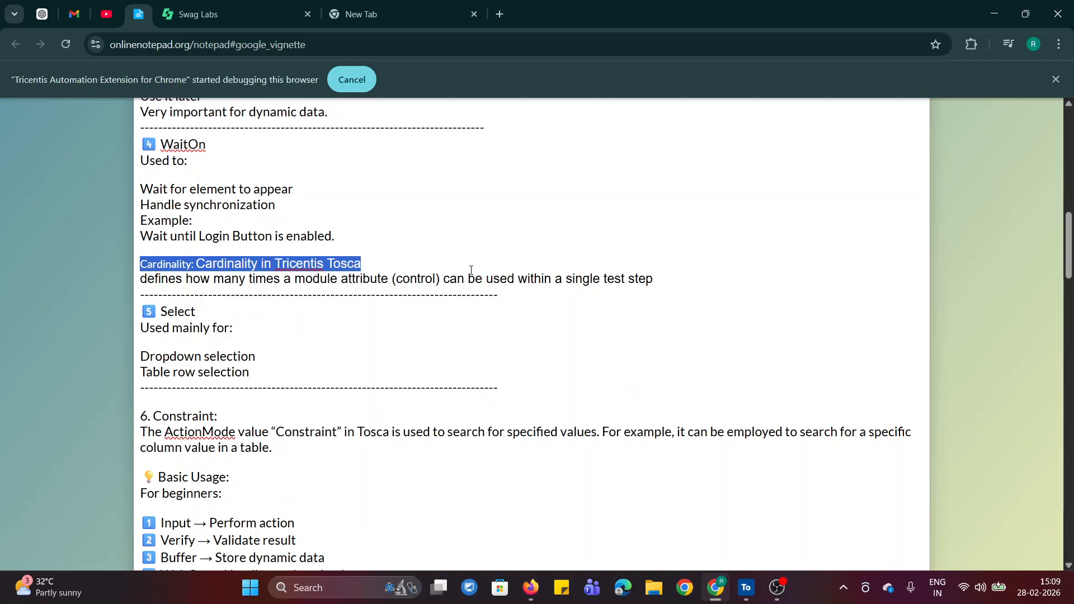
Highlight parts of the Cardinality definition in the action mode notes and return to the Swag Labs login page.
{"action": "left_click", "coordinate": [188, 281]}
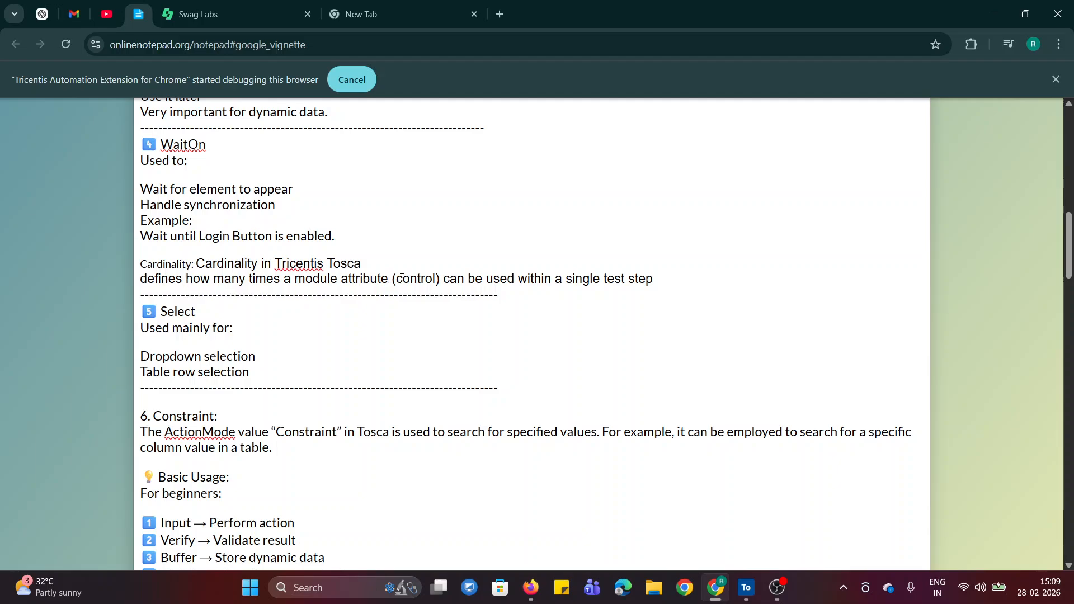
{"action": "left_click_drag", "start_coordinate": [400, 277], "coordinate": [470, 288]}
{"action": "left_click_drag", "start_coordinate": [605, 278], "coordinate": [654, 278]}
{"action": "left_click", "coordinate": [725, 292]}
{"action": "left_click", "coordinate": [261, 5]}
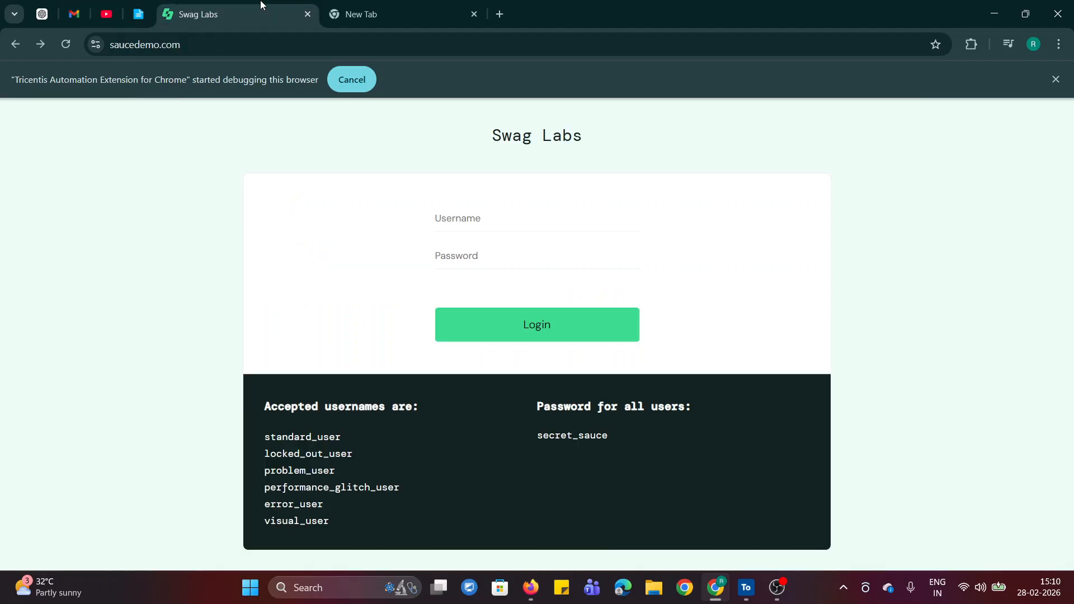
Switch to Tosca Commander and open the Username attribute of the saucedemo module Swag Labs - Login Page.
{"action": "left_click", "coordinate": [745, 587]}
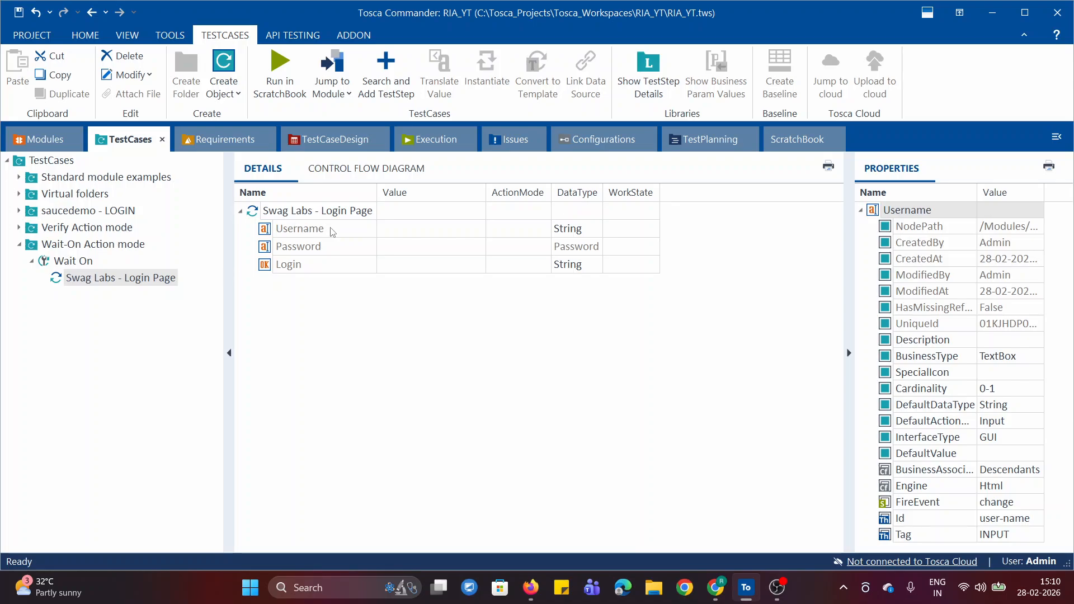
{"action": "left_click", "coordinate": [32, 141]}
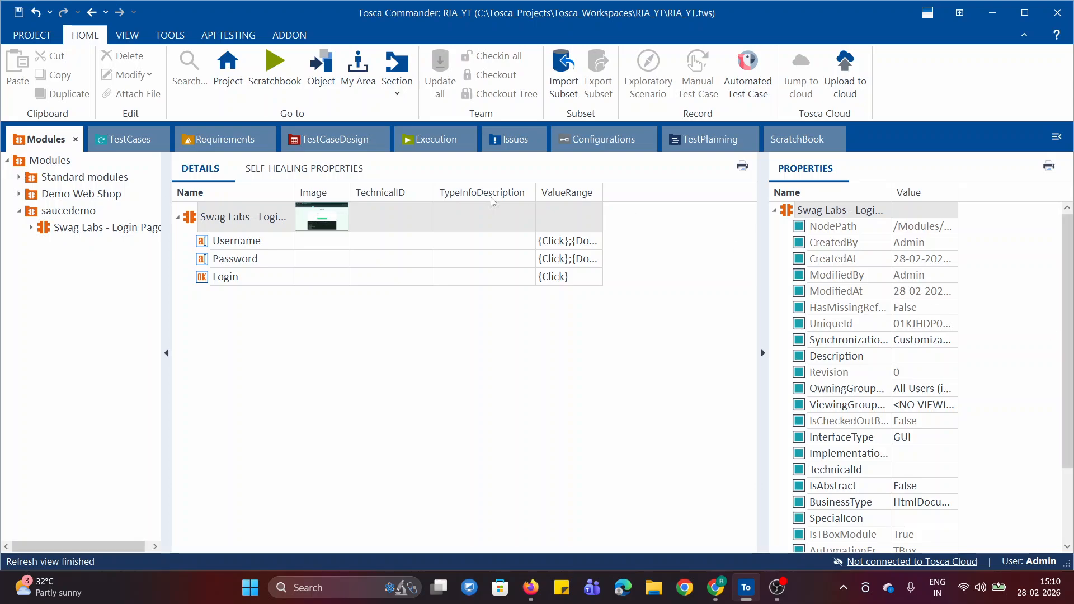
{"action": "left_click", "coordinate": [31, 227]}
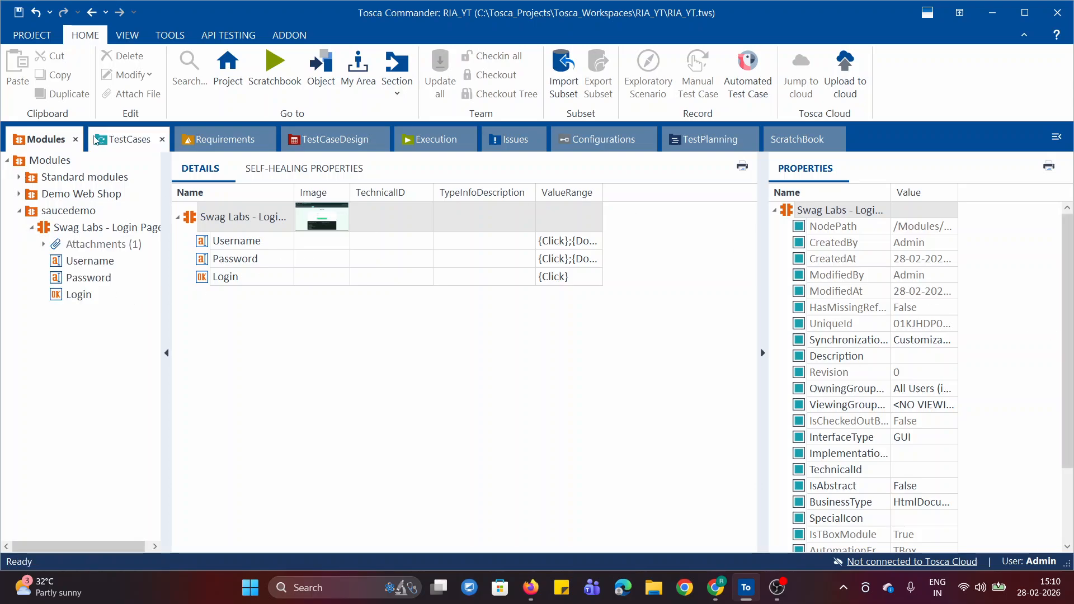
{"action": "left_click", "coordinate": [110, 141]}
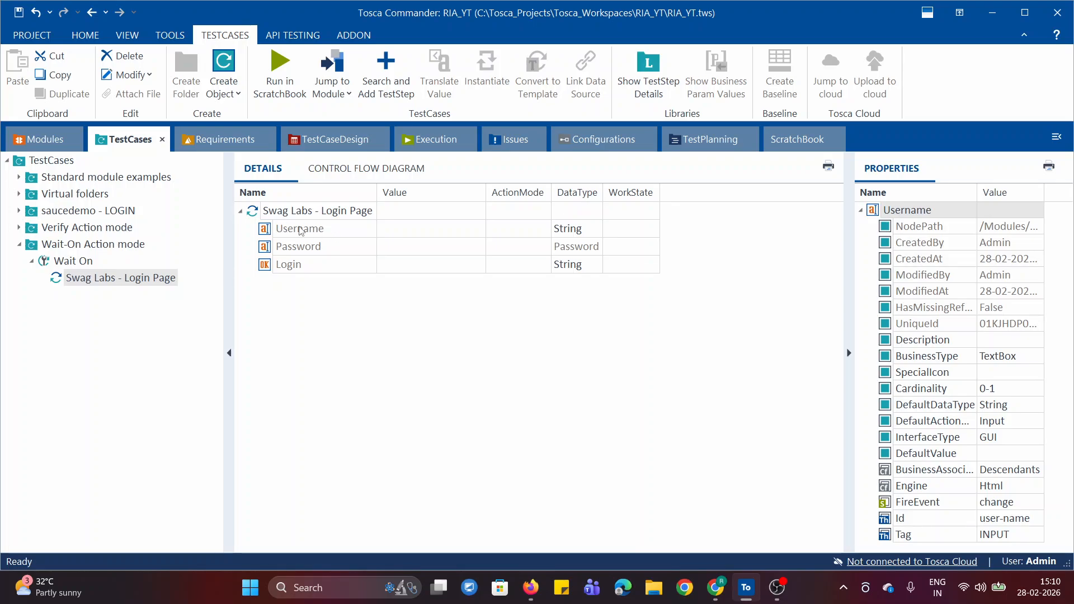
{"action": "left_click", "coordinate": [40, 139]}
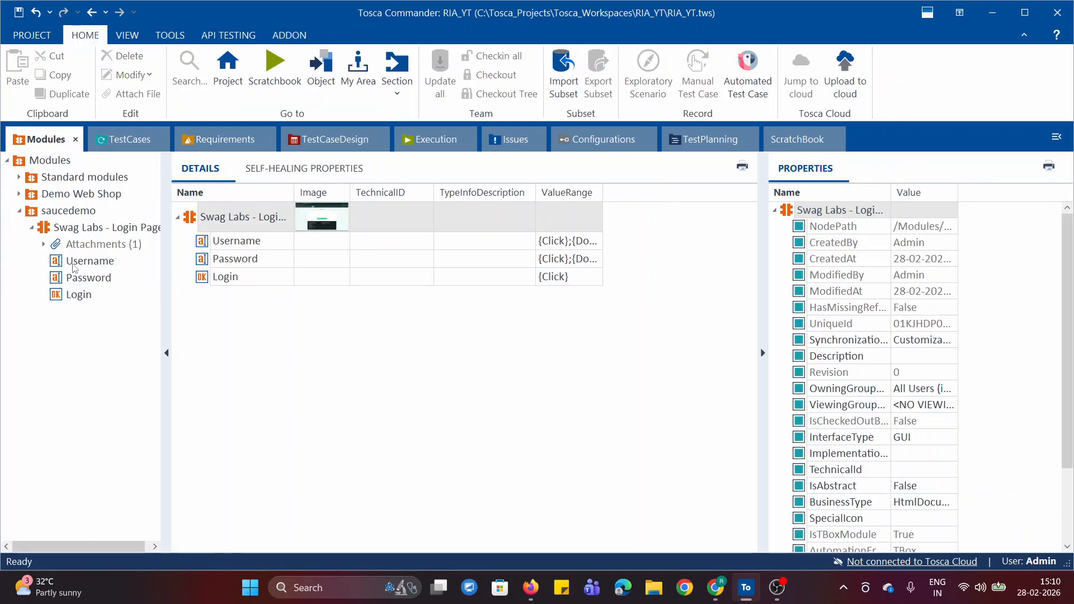
{"action": "left_click", "coordinate": [73, 262]}
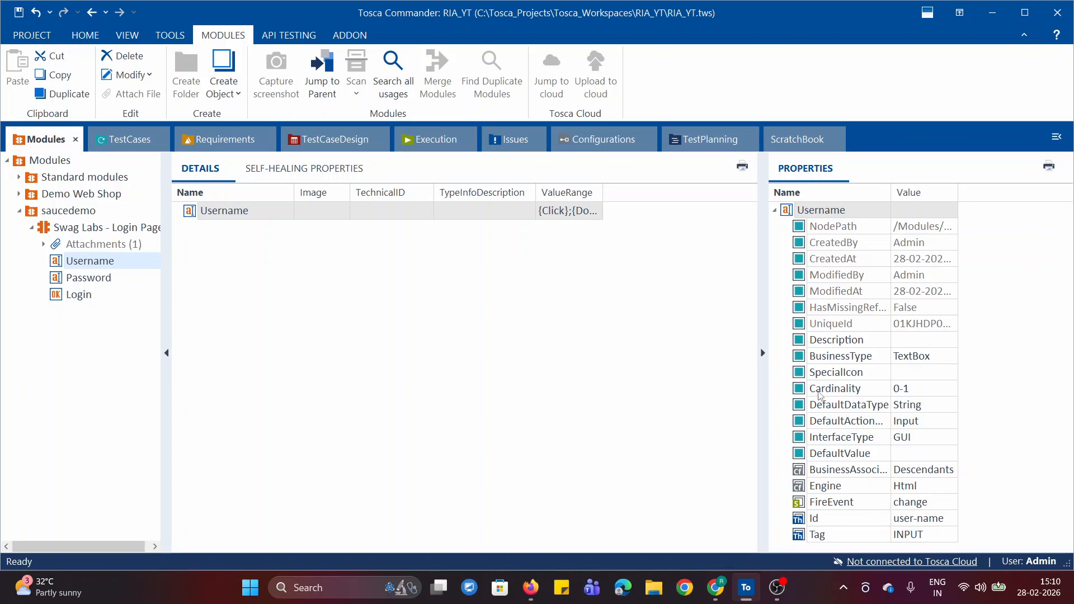
Set the Username module attribute's Cardinality to 0-N.
{"action": "left_click", "coordinate": [858, 393]}
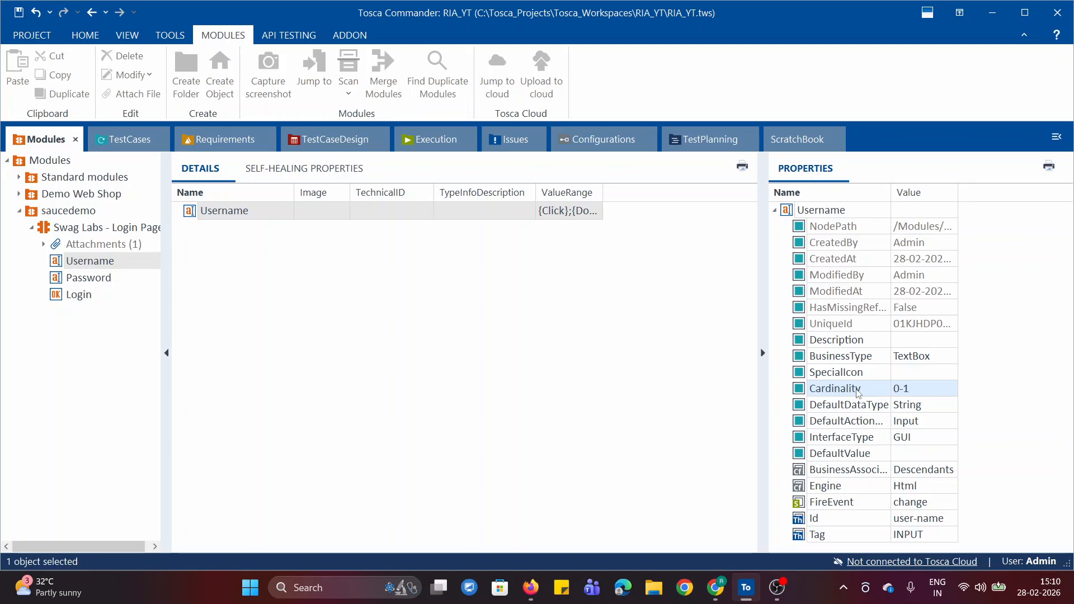
{"action": "left_click", "coordinate": [939, 388]}
{"action": "left_click", "coordinate": [916, 389]}
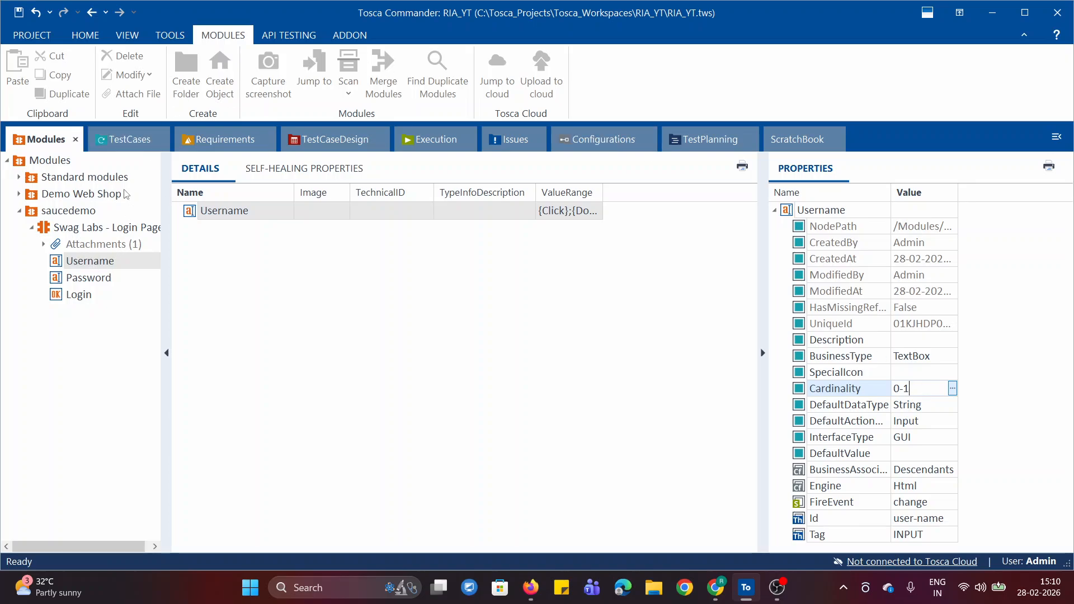
{"action": "left_click", "coordinate": [149, 140]}
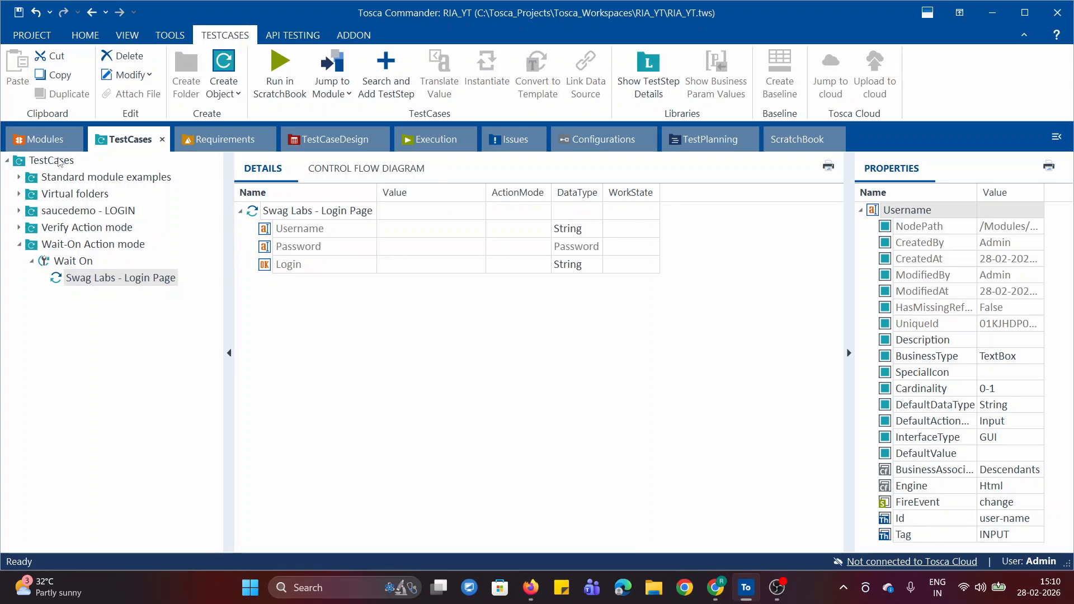
{"action": "left_click", "coordinate": [35, 139]}
{"action": "left_click", "coordinate": [927, 388]}
{"action": "left_click", "coordinate": [927, 390]}
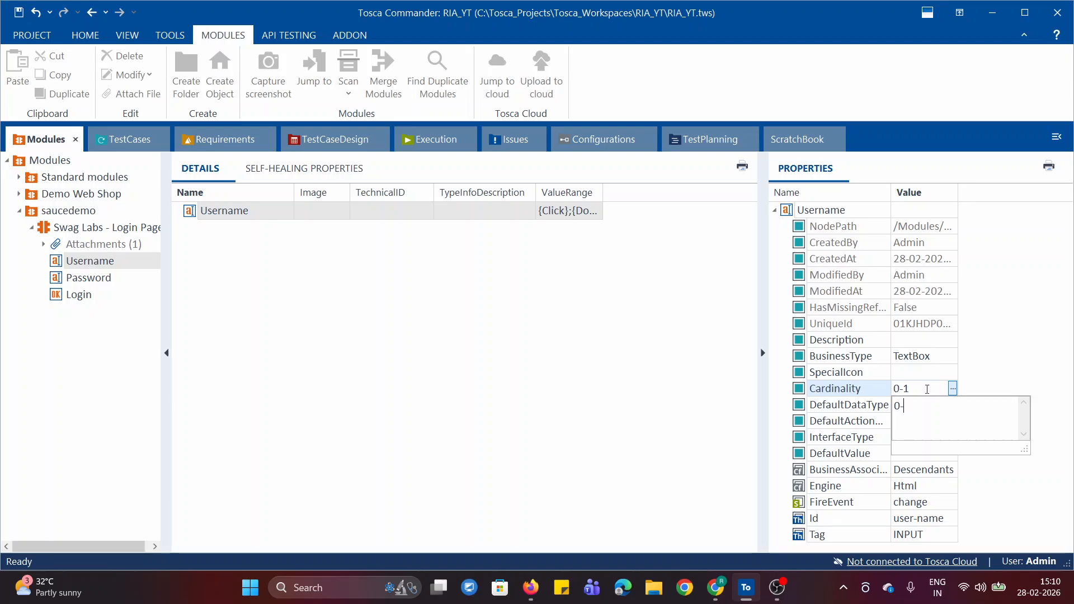
{"action": "left_click", "coordinate": [1035, 349]}
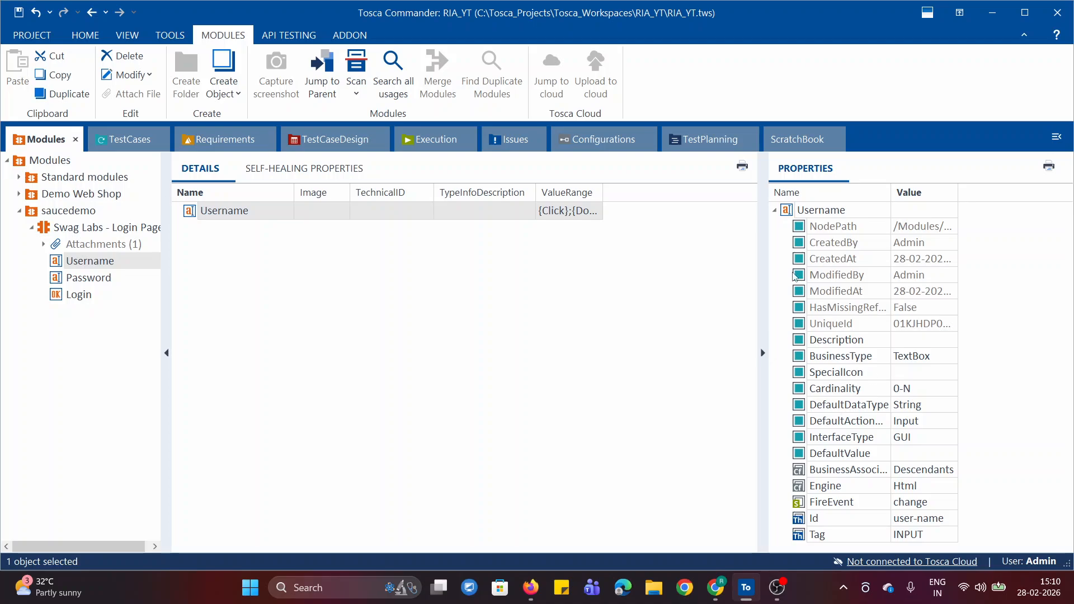
Return to the Swag Labs - Login Page test step in the Wait On test case and re-expand its attribute rows.
{"action": "left_click", "coordinate": [116, 144]}
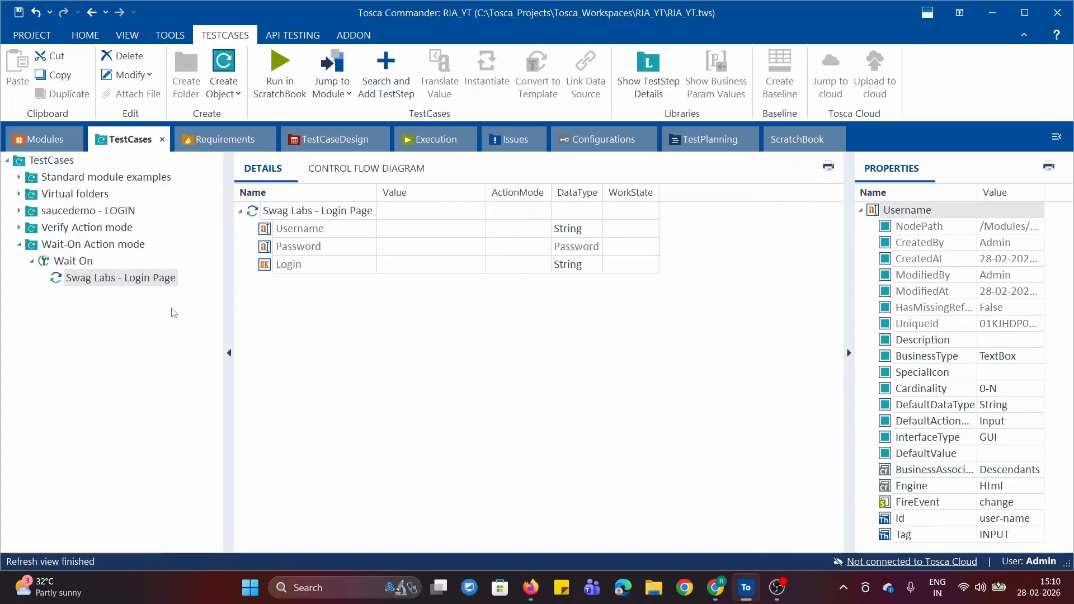
{"action": "left_click", "coordinate": [80, 279]}
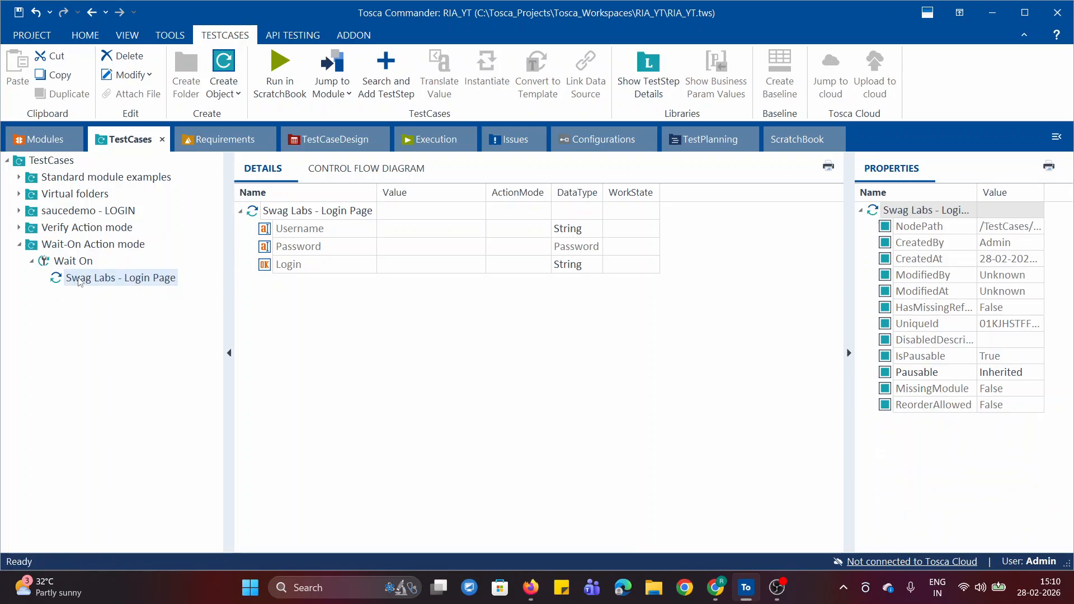
{"action": "left_click", "coordinate": [298, 229]}
{"action": "left_click", "coordinate": [390, 387]}
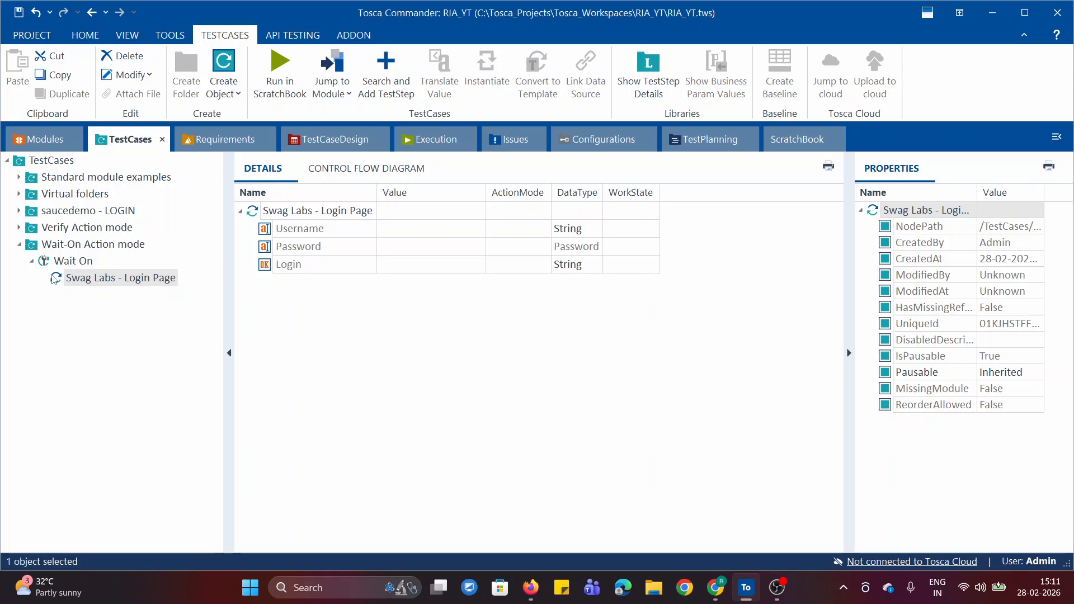
{"action": "left_click", "coordinate": [239, 211]}
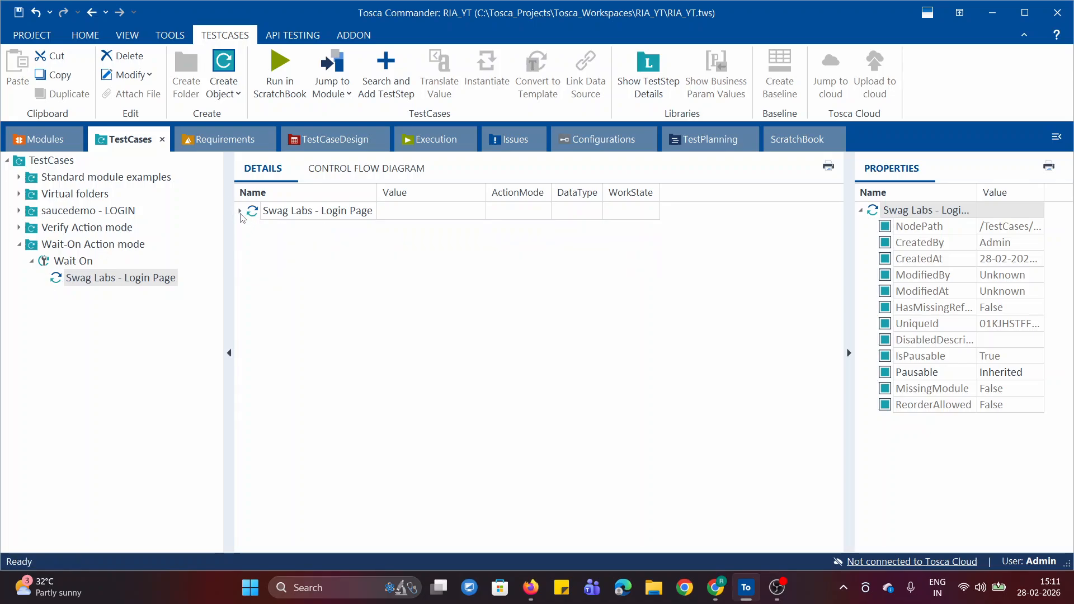
{"action": "left_click", "coordinate": [240, 212]}
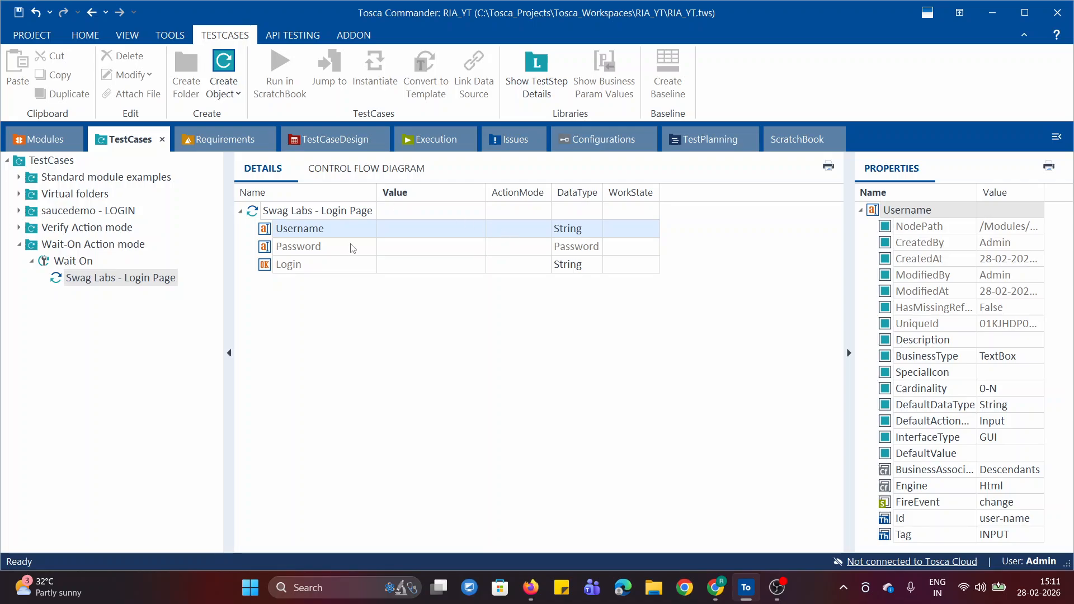
Steer the Visible property in the Username row's value of the test step and set it to True.
{"action": "left_click", "coordinate": [433, 229]}
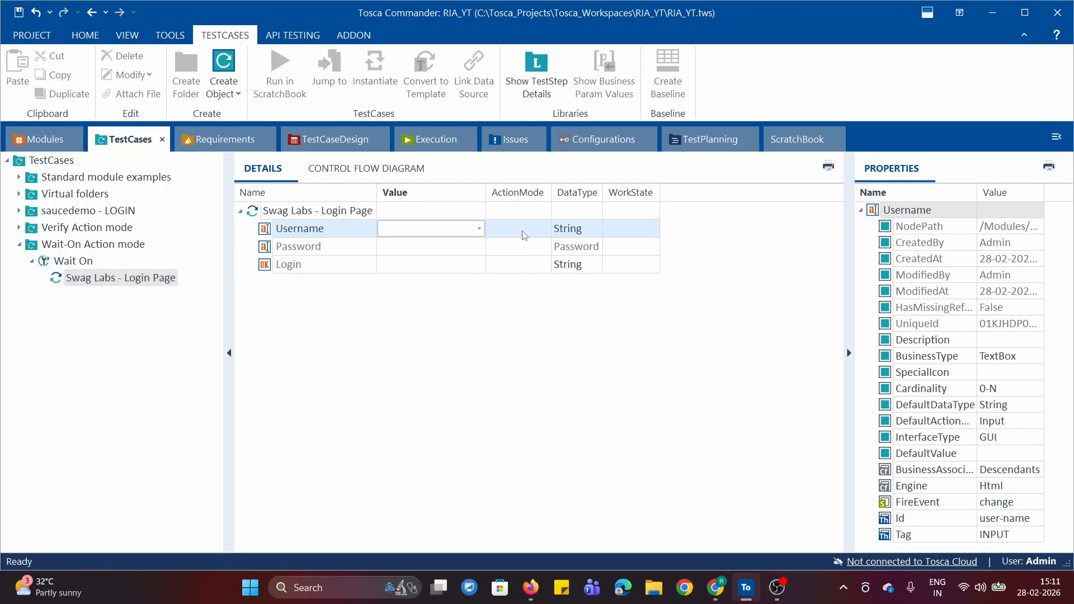
{"action": "left_click", "coordinate": [479, 229]}
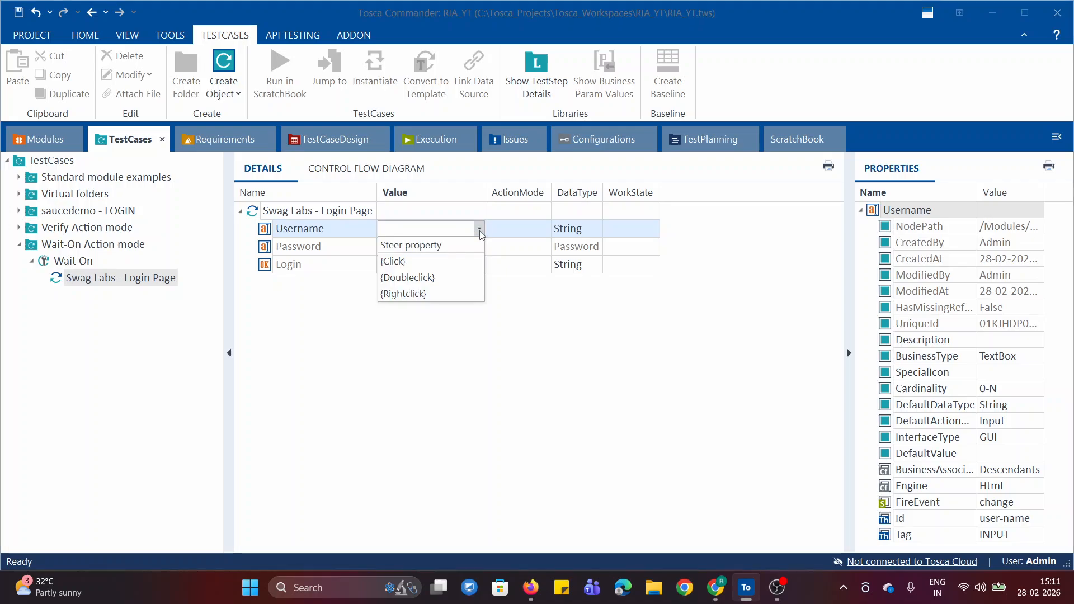
{"action": "left_click", "coordinate": [453, 251]}
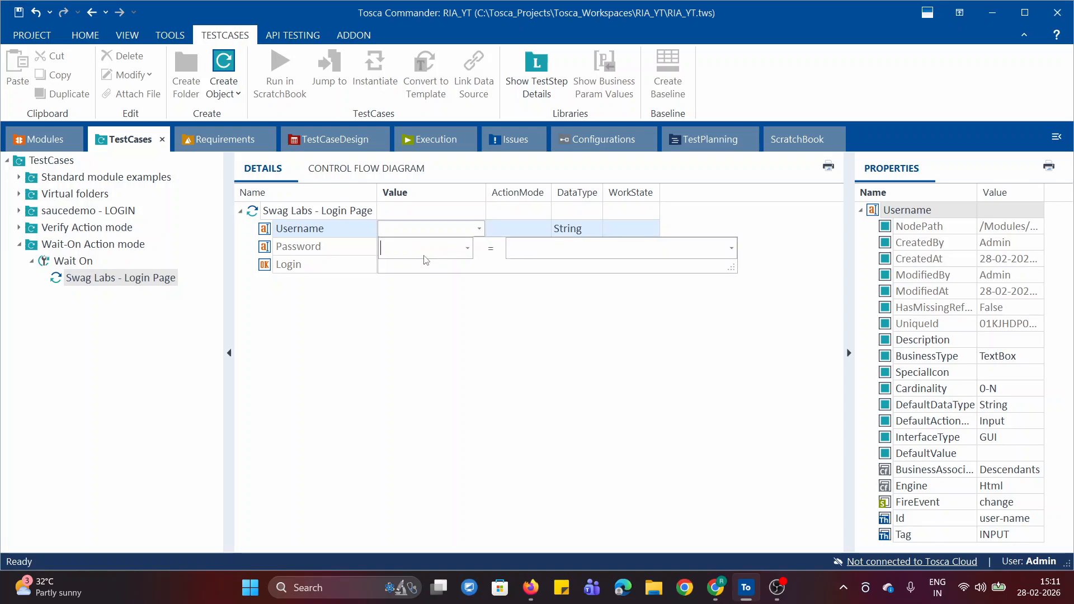
{"action": "left_click", "coordinate": [468, 250]}
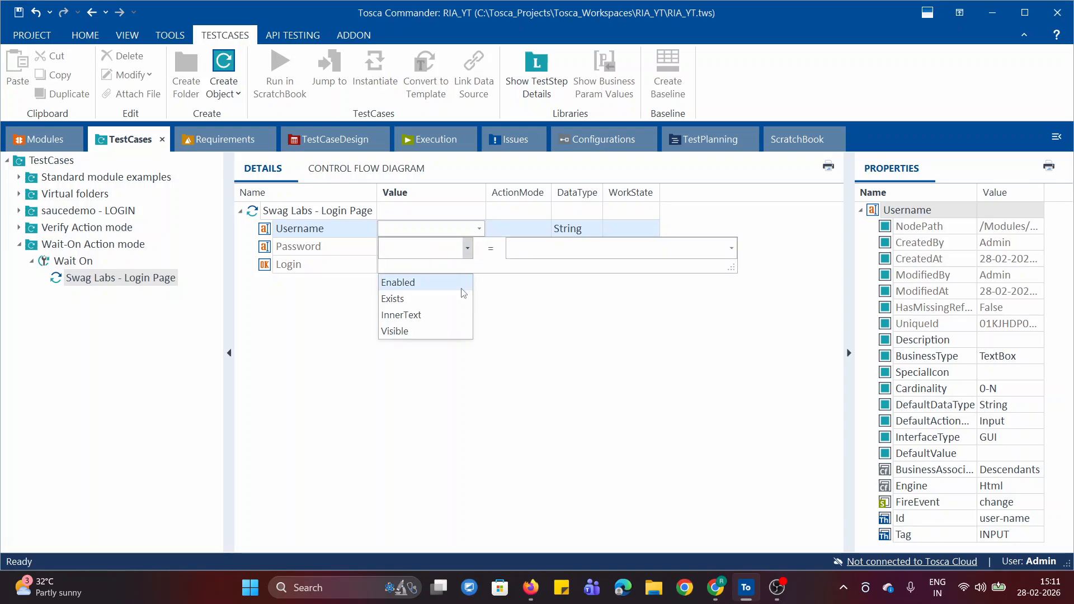
{"action": "left_click", "coordinate": [430, 336]}
{"action": "left_click", "coordinate": [532, 249]}
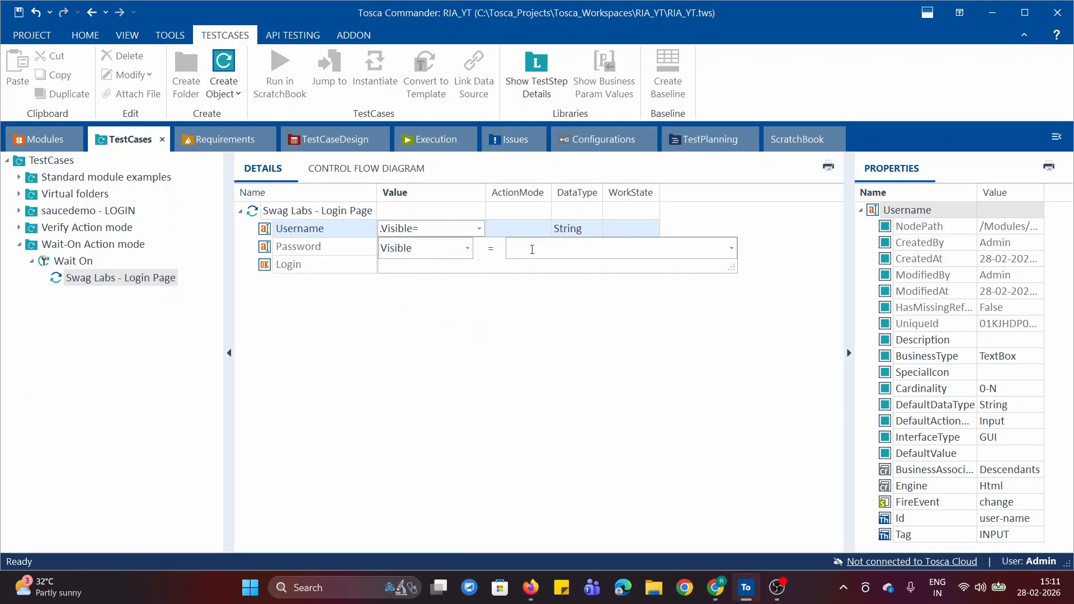
{"action": "type", "text": "True"}
{"action": "left_click", "coordinate": [541, 330]}
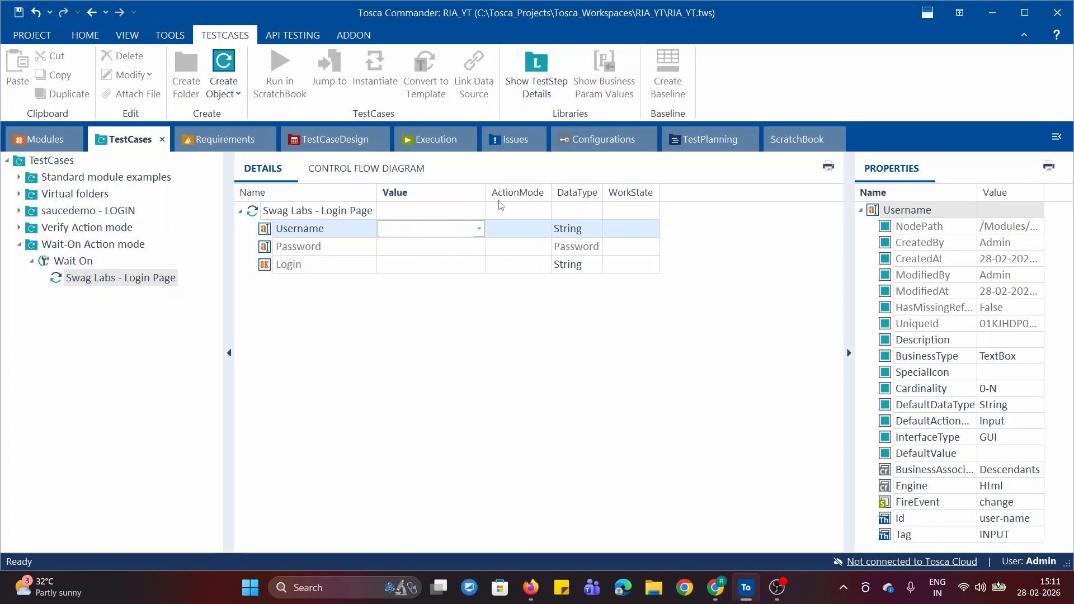
Set the ActionMode of the Username row with the Visible condition to WaitOn.
{"action": "left_click", "coordinate": [511, 235]}
{"action": "left_click", "coordinate": [546, 229]}
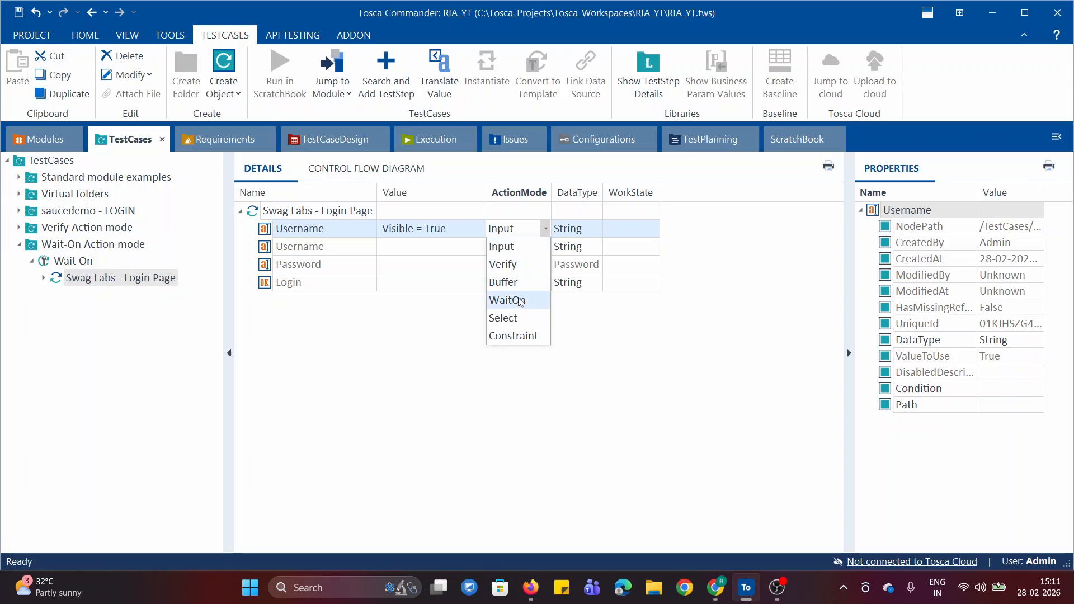
{"action": "left_click", "coordinate": [519, 301]}
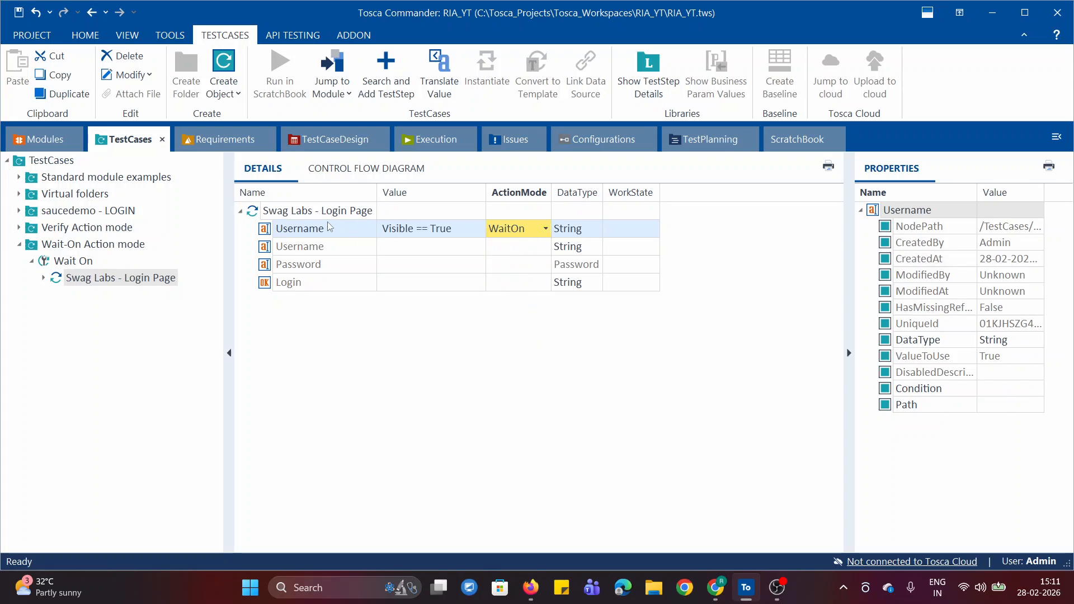
Select the additional Username row and check the Cardinality of the Username attribute in the module.
{"action": "left_click", "coordinate": [334, 251]}
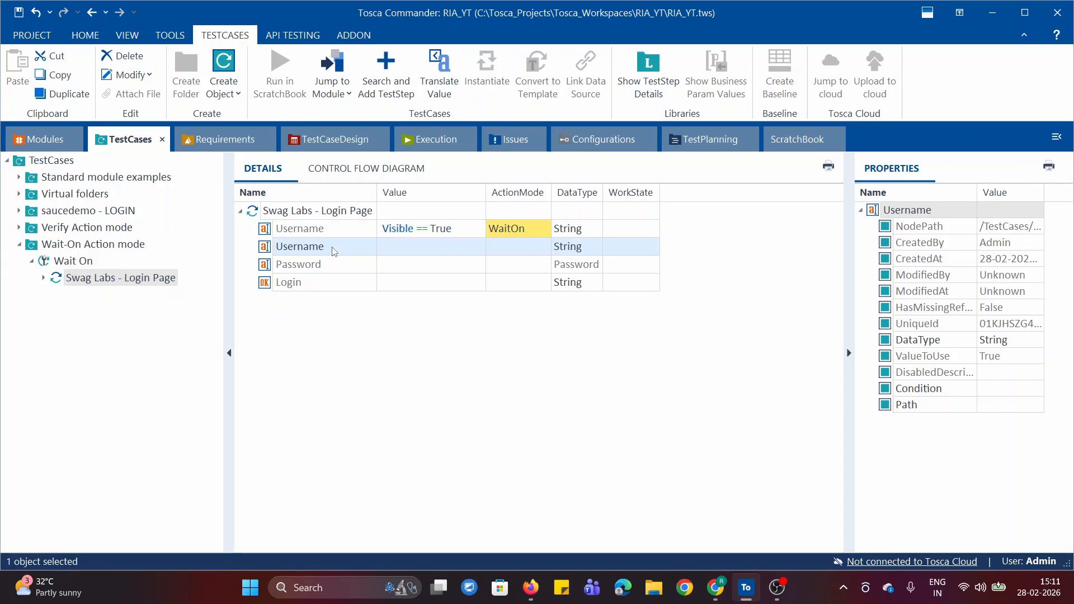
{"action": "left_click", "coordinate": [24, 147]}
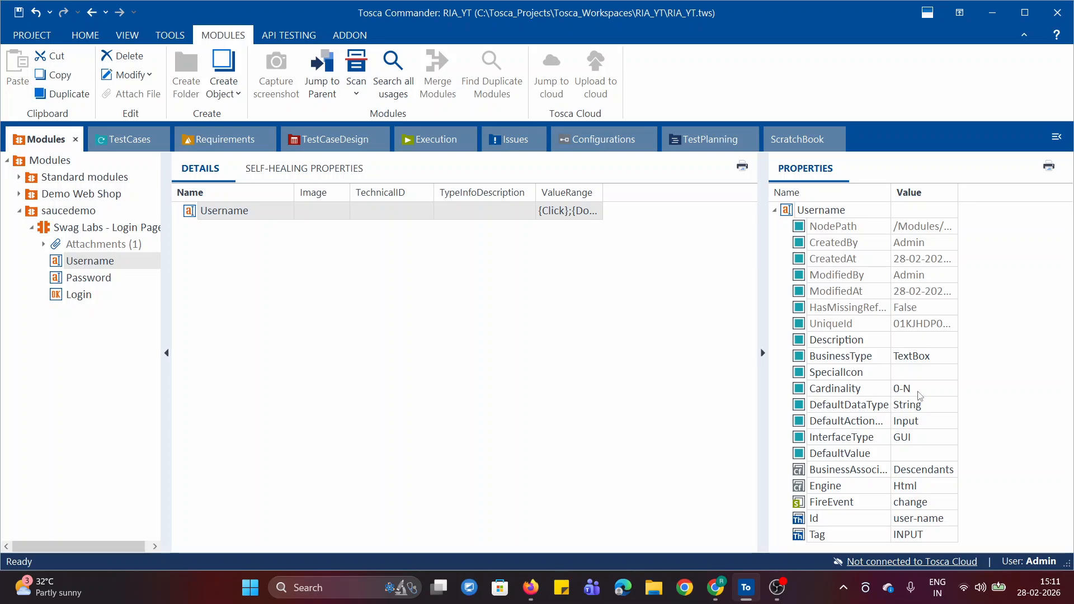
{"action": "left_click", "coordinate": [128, 140]}
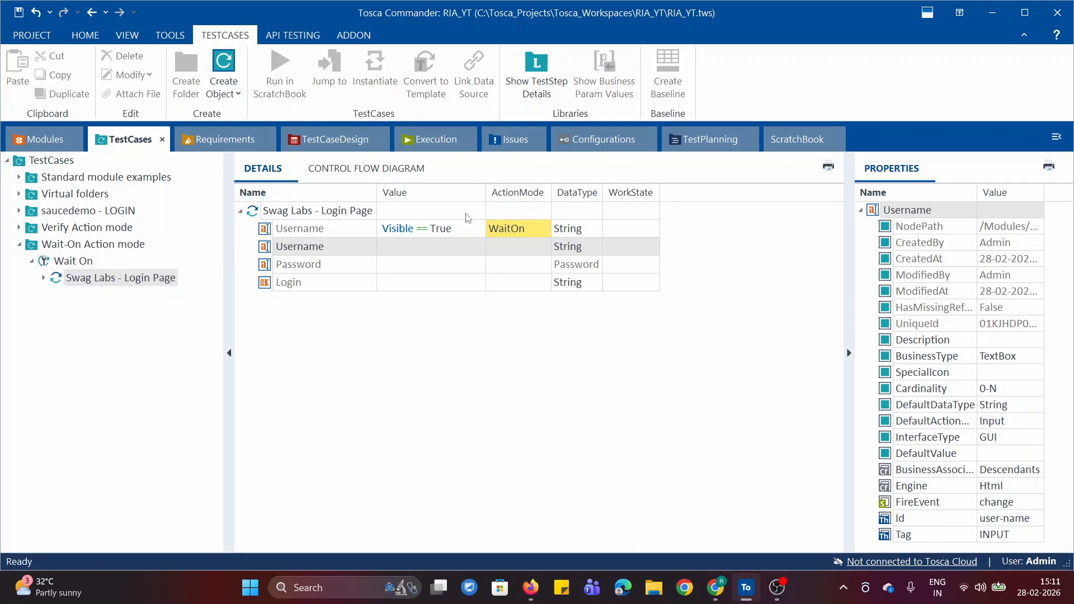
Enter standard_user as the second Username row's value and set its ActionMode to Input.
{"action": "left_click", "coordinate": [434, 243]}
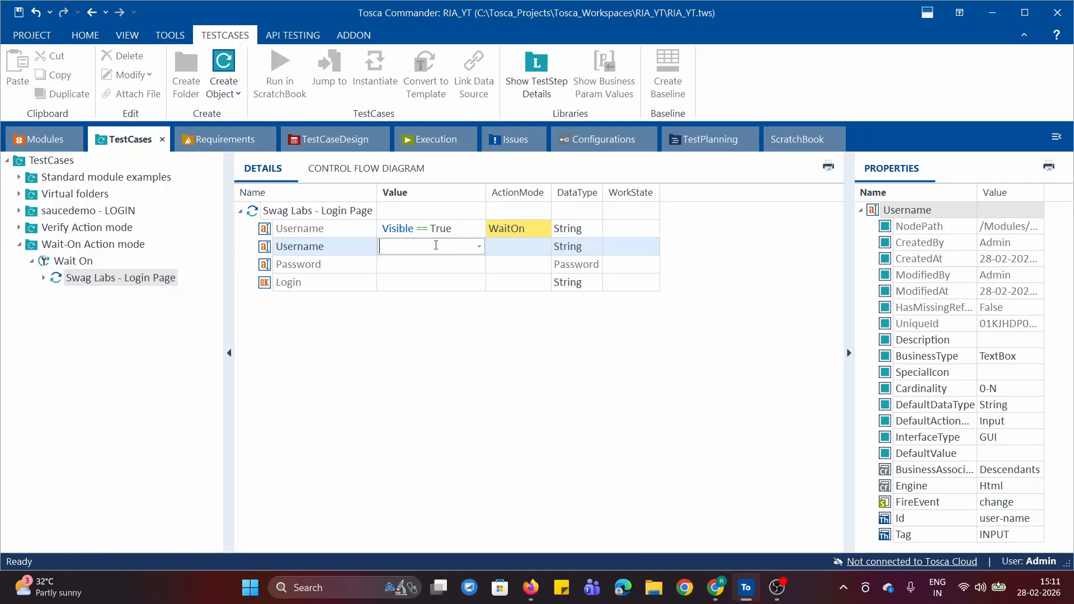
{"action": "key", "text": "super+v"}
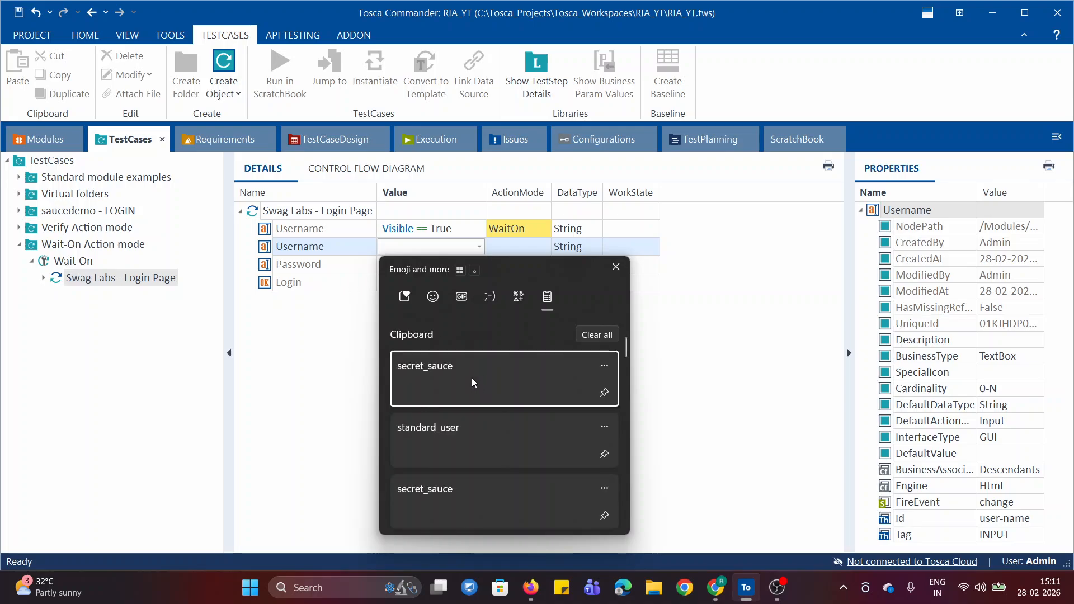
{"action": "left_click", "coordinate": [445, 446]}
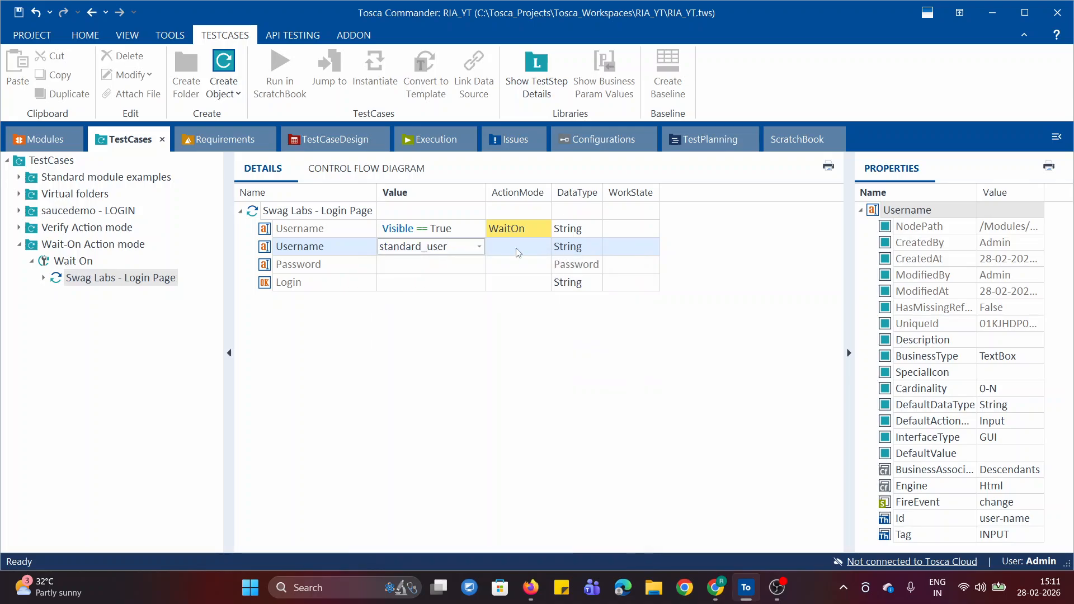
{"action": "left_click", "coordinate": [537, 245]}
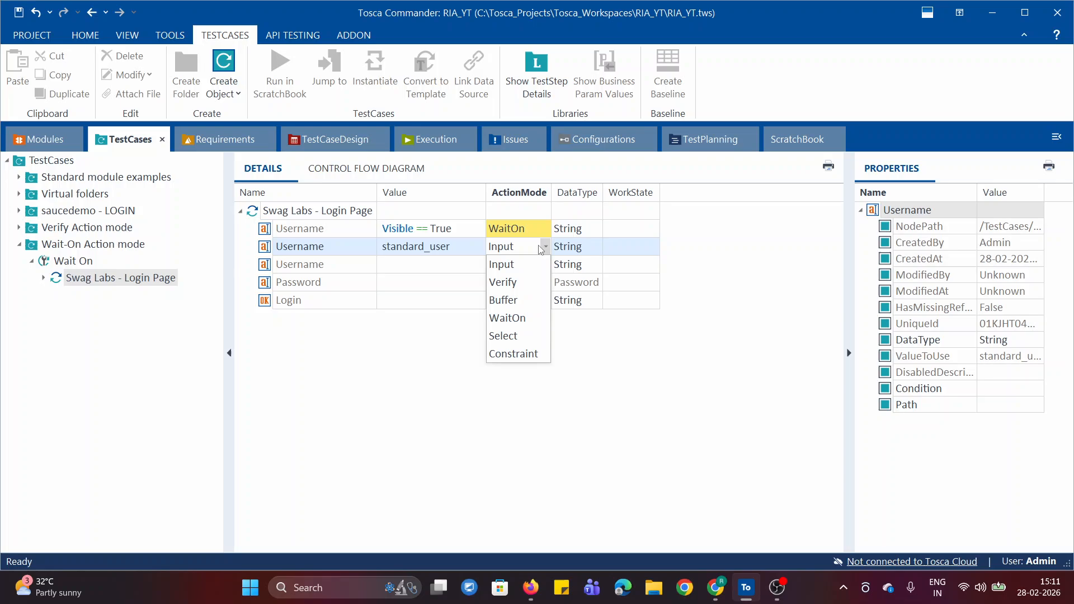
{"action": "left_click", "coordinate": [514, 263]}
{"action": "left_click", "coordinate": [722, 285]}
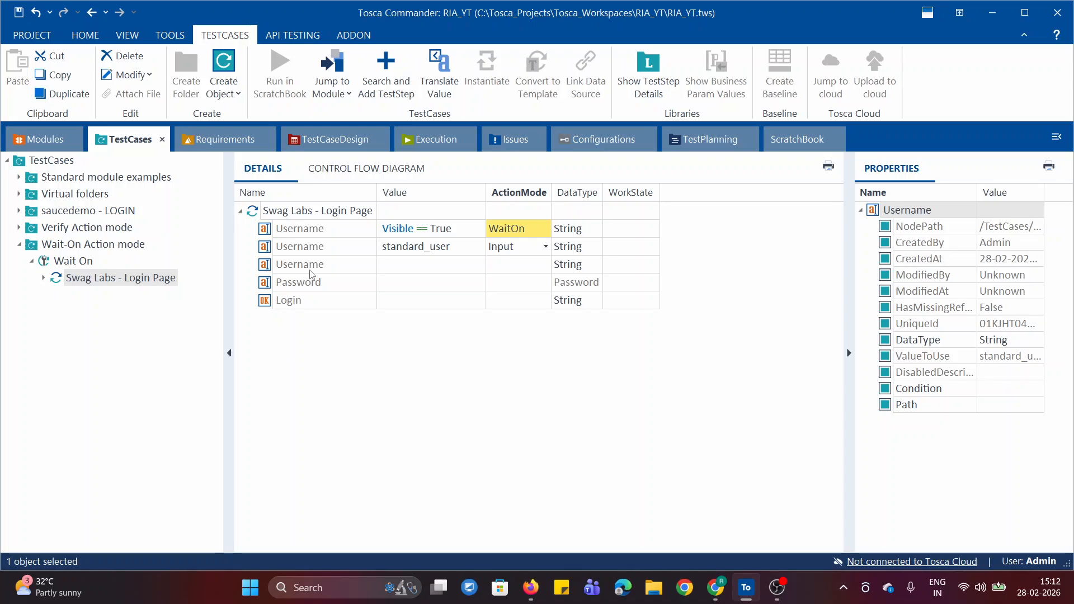
Set the Cardinality of the Username attribute in the Swag Labs - Login Page module to 0-1 and return to the test case.
{"action": "left_click", "coordinate": [29, 141]}
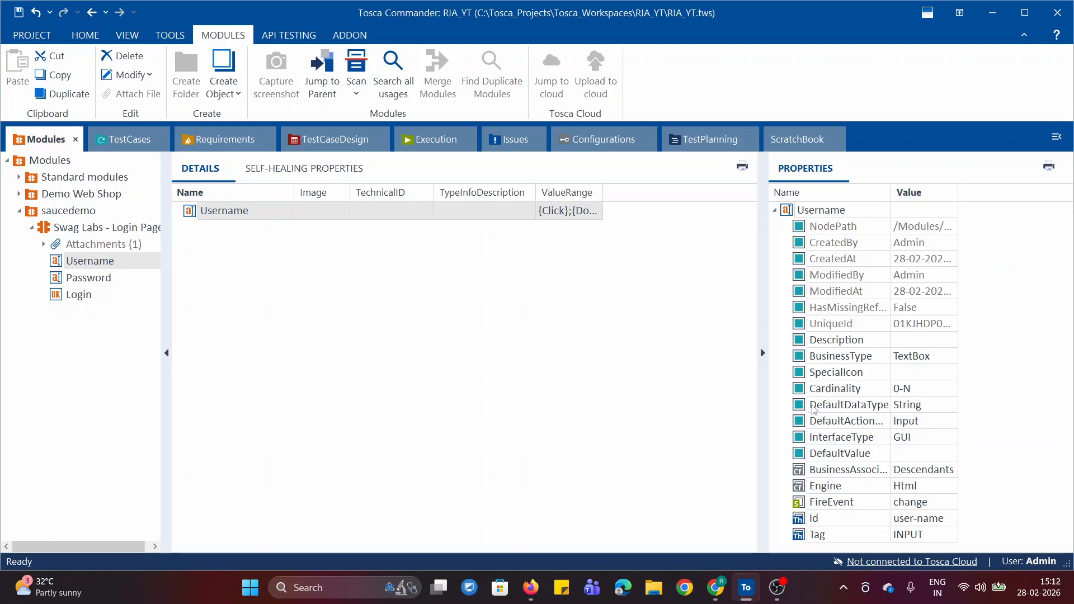
{"action": "left_click", "coordinate": [929, 393]}
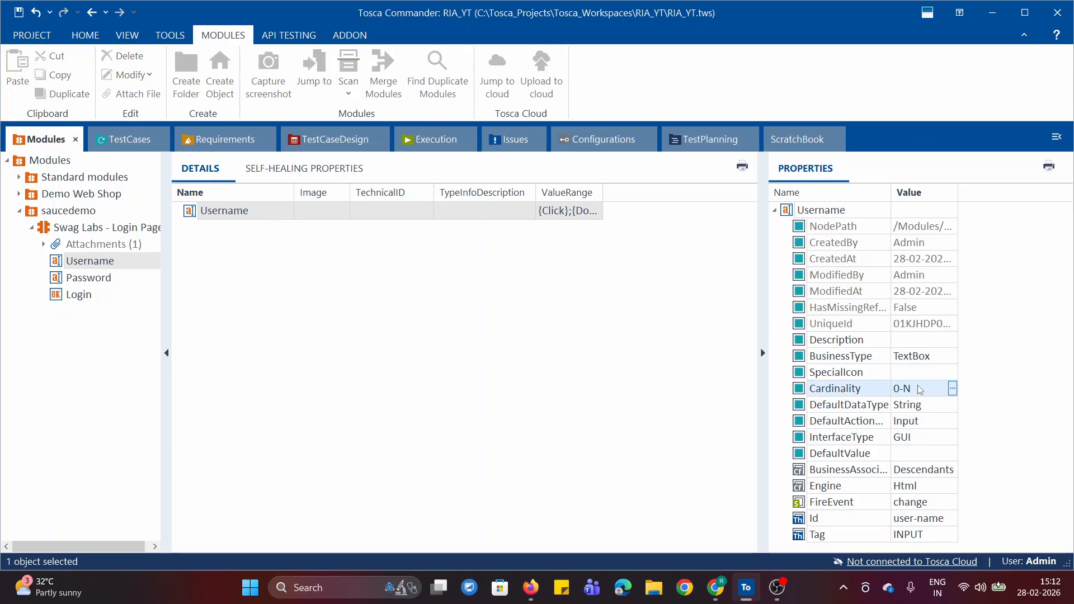
{"action": "left_click", "coordinate": [919, 392]}
{"action": "left_click", "coordinate": [919, 391]}
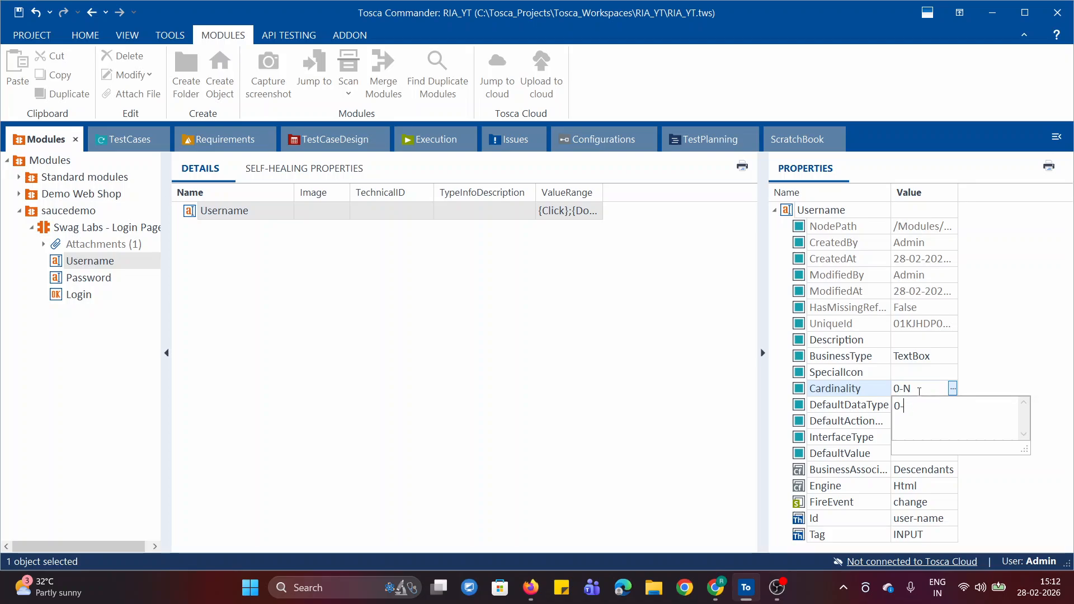
{"action": "left_click", "coordinate": [639, 445]}
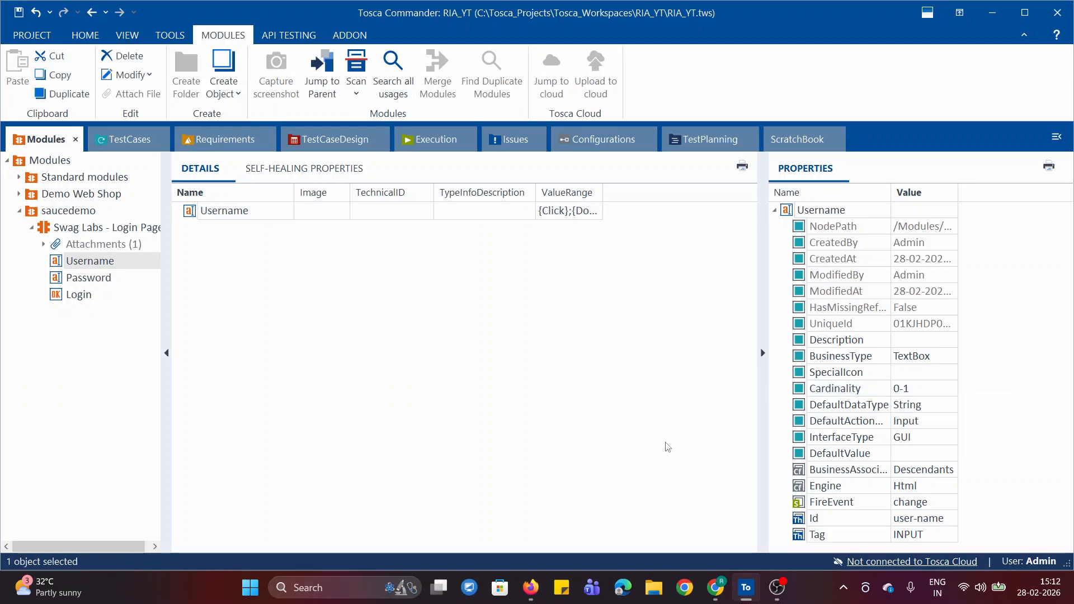
{"action": "left_click", "coordinate": [128, 139]}
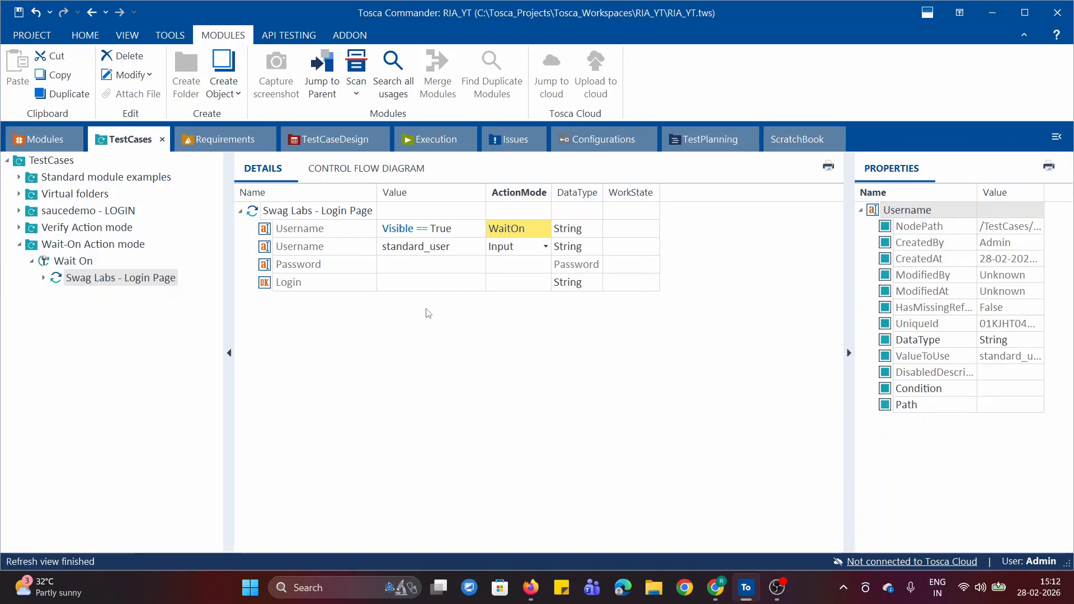
Glance at the Swag Labs login page in Chrome and set the Cardinality of the module's Password attribute to 0-N in Tosca Commander.
{"action": "left_click", "coordinate": [342, 264]}
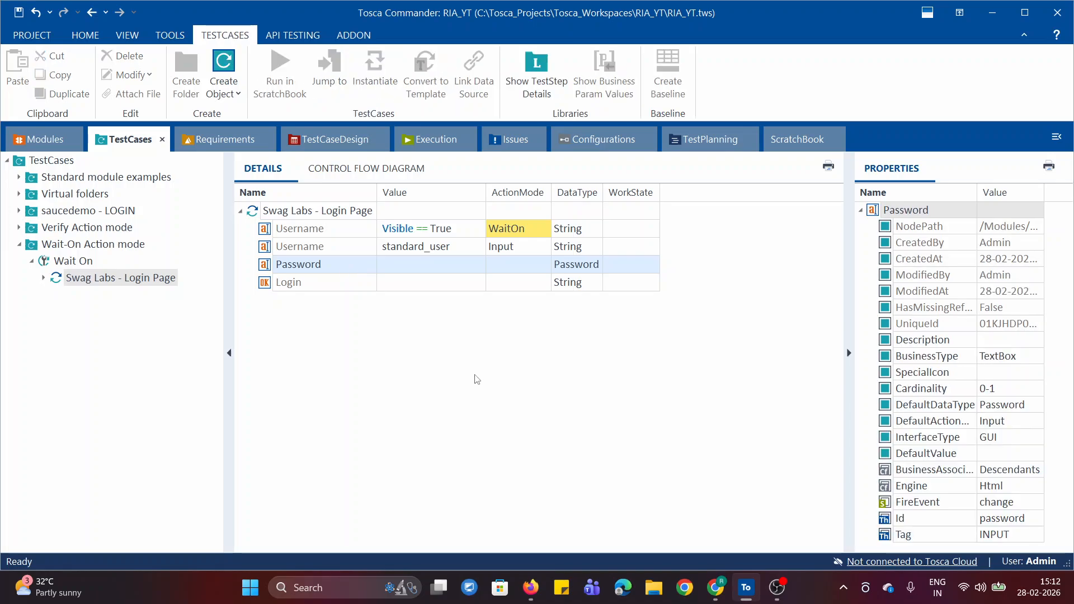
{"action": "left_click", "coordinate": [715, 587]}
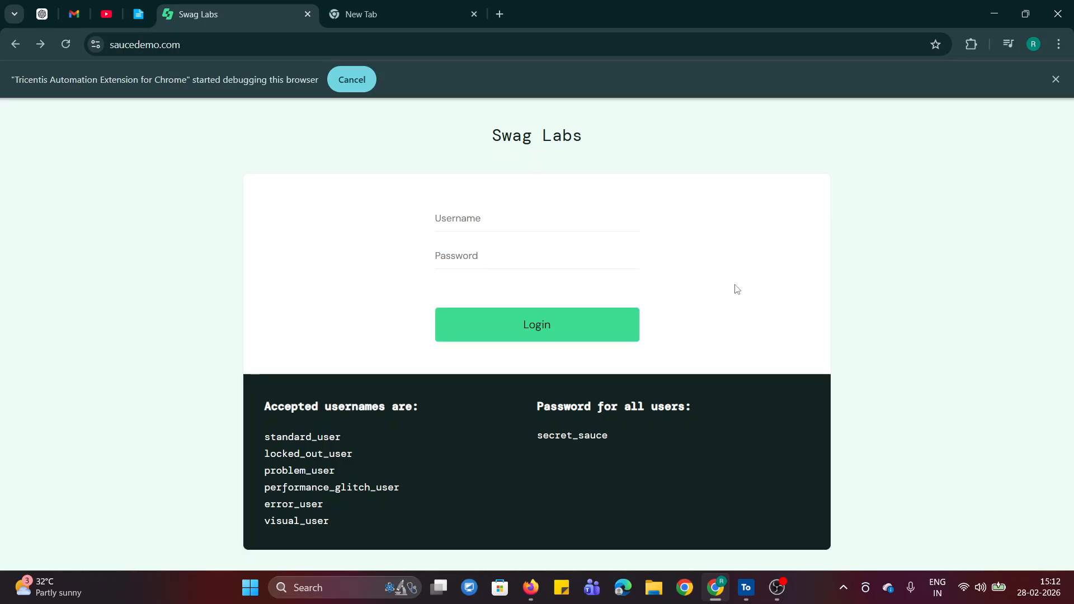
{"action": "left_click", "coordinate": [746, 587]}
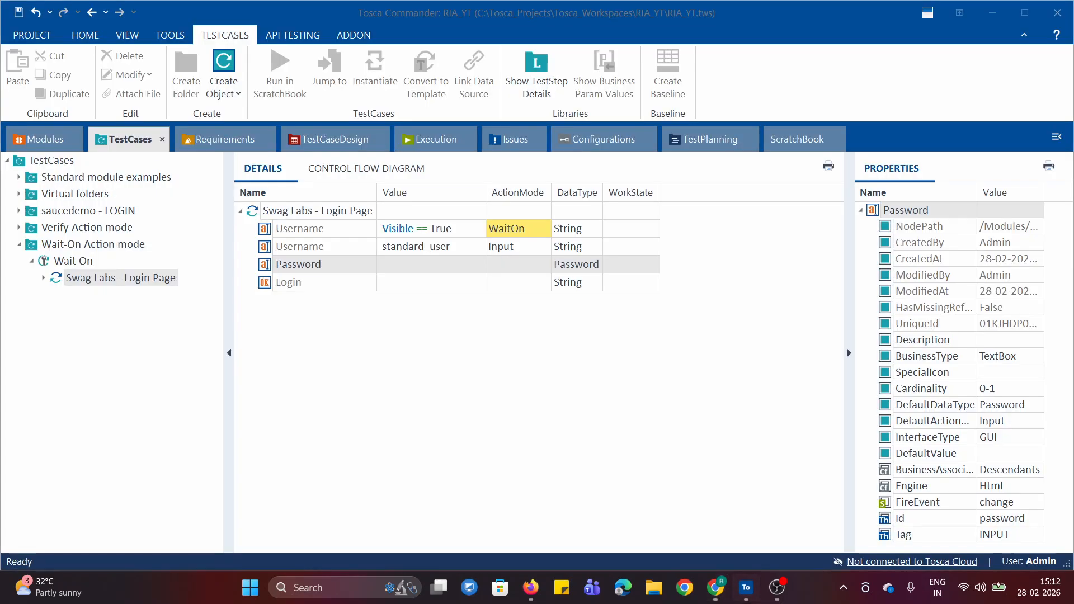
{"action": "left_click", "coordinate": [39, 139]}
{"action": "left_click", "coordinate": [84, 280]}
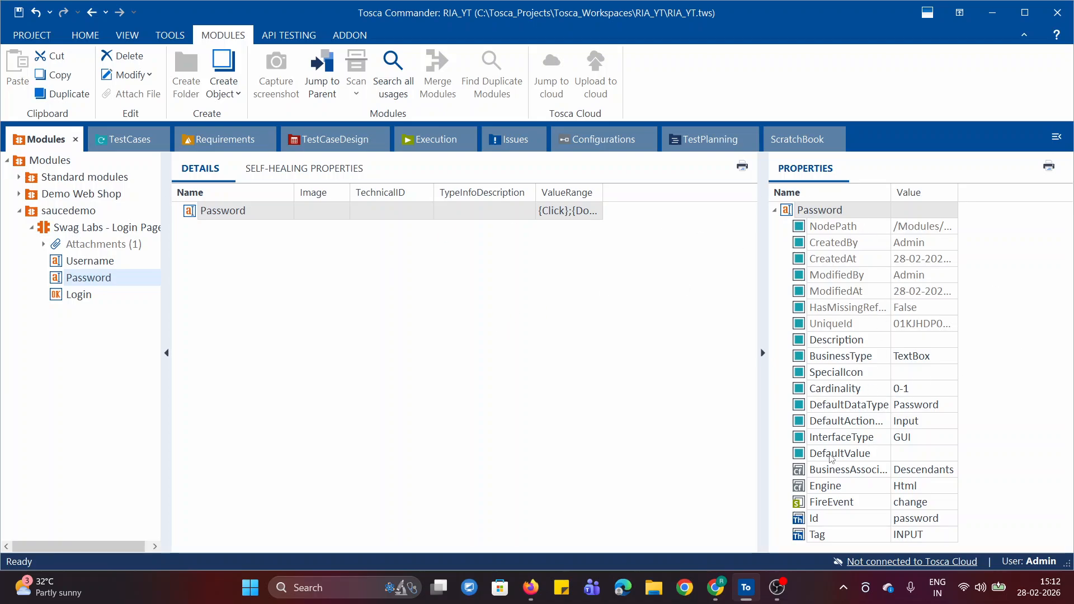
{"action": "left_click", "coordinate": [923, 388]}
{"action": "left_click", "coordinate": [923, 389]}
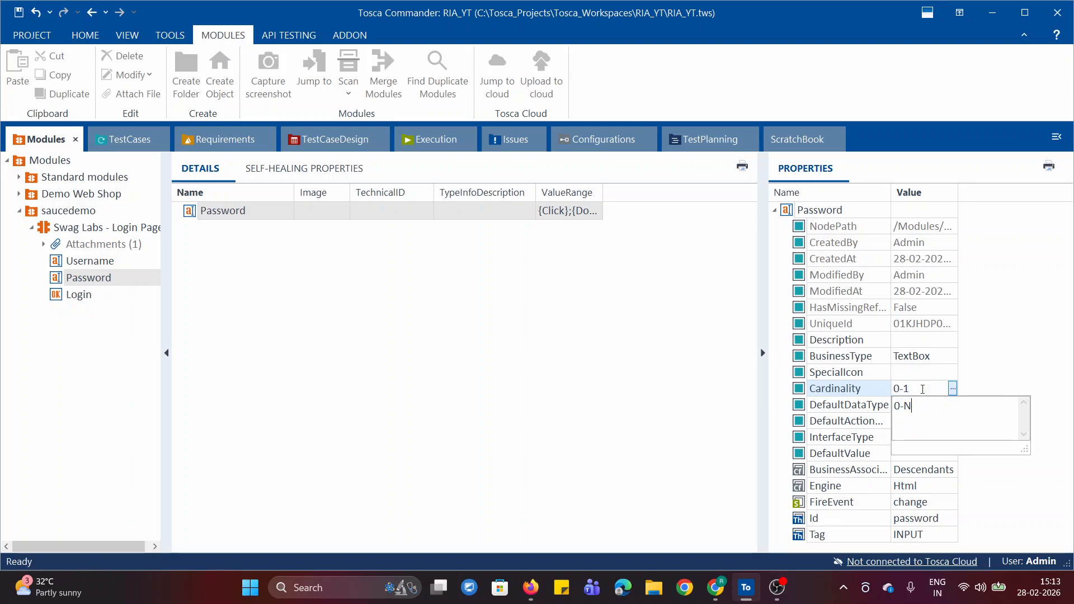
{"action": "left_click", "coordinate": [993, 357]}
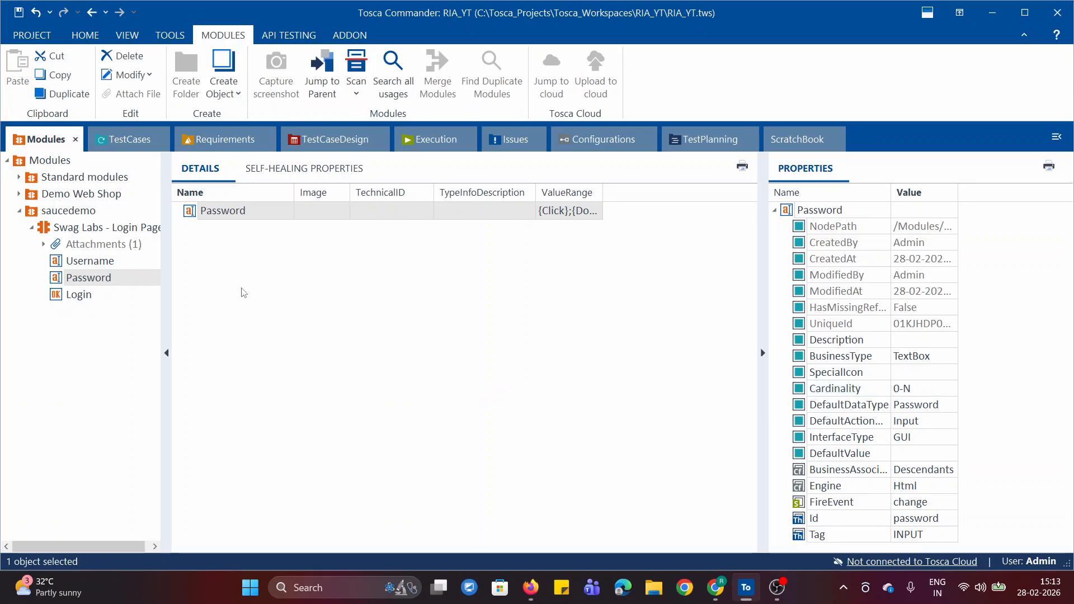
Steer the Visible property in the Password row's value of the test step and set it to True.
{"action": "left_click", "coordinate": [114, 143]}
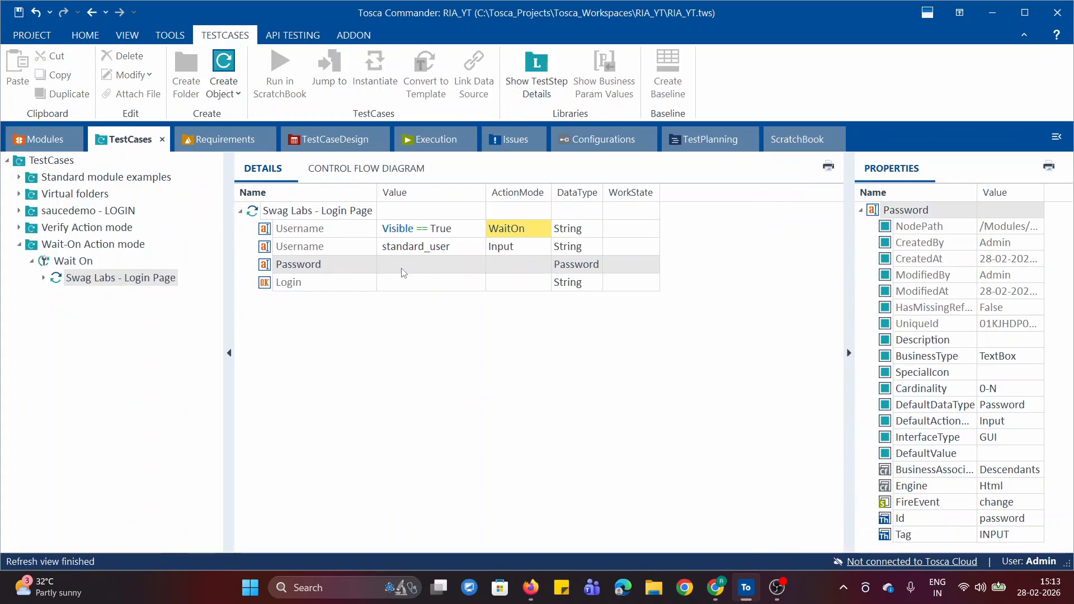
{"action": "left_click", "coordinate": [472, 269]}
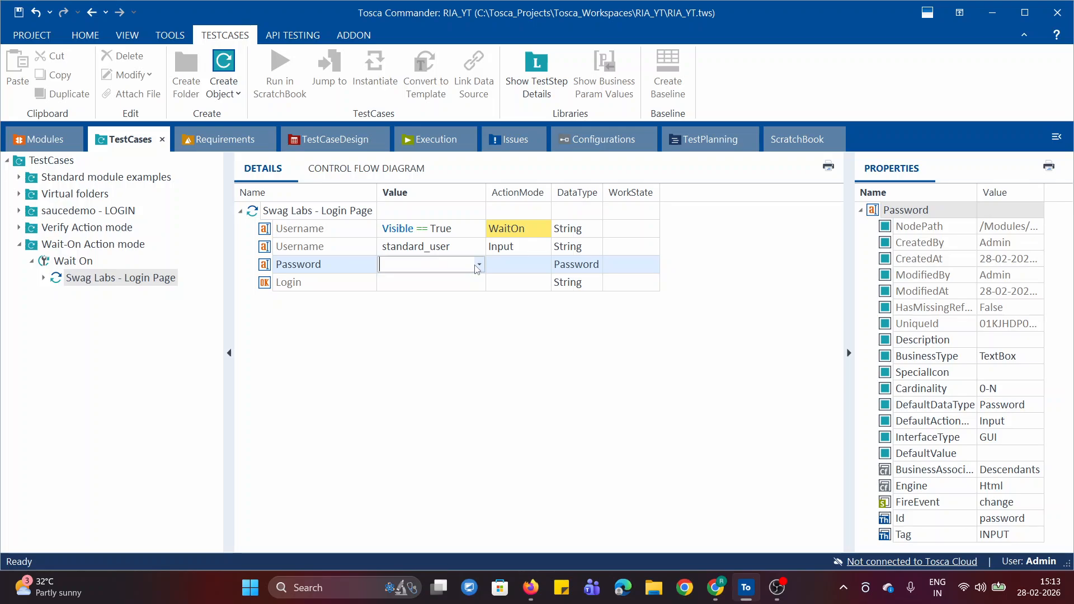
{"action": "left_click", "coordinate": [479, 264]}
{"action": "left_click", "coordinate": [434, 281]}
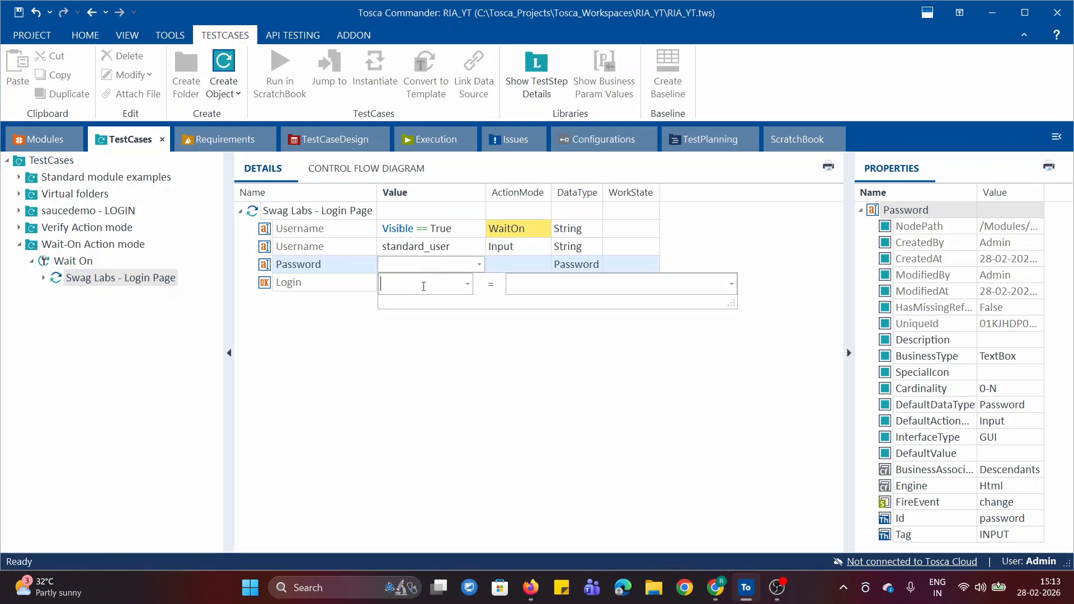
{"action": "left_click", "coordinate": [468, 283]}
{"action": "left_click", "coordinate": [427, 369]}
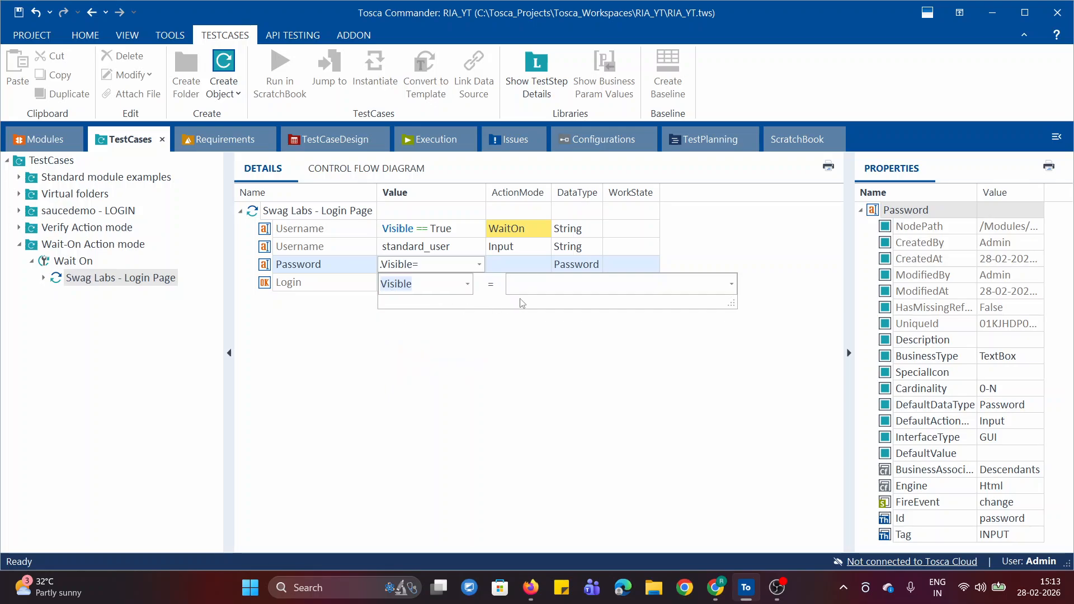
{"action": "left_click", "coordinate": [535, 286]}
{"action": "type", "text": "True"}
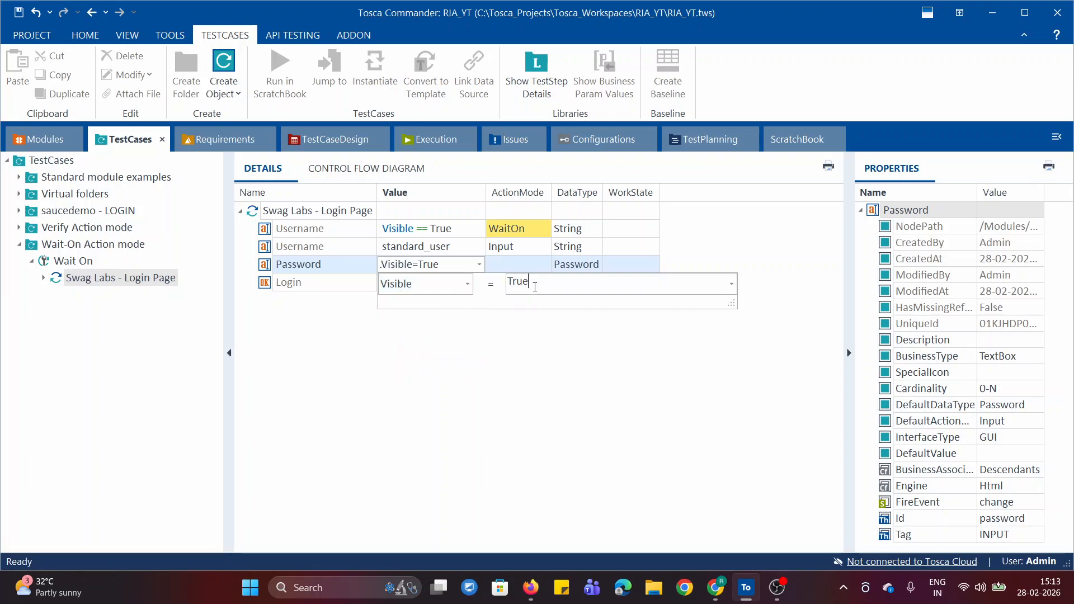
{"action": "key", "text": "Return"}
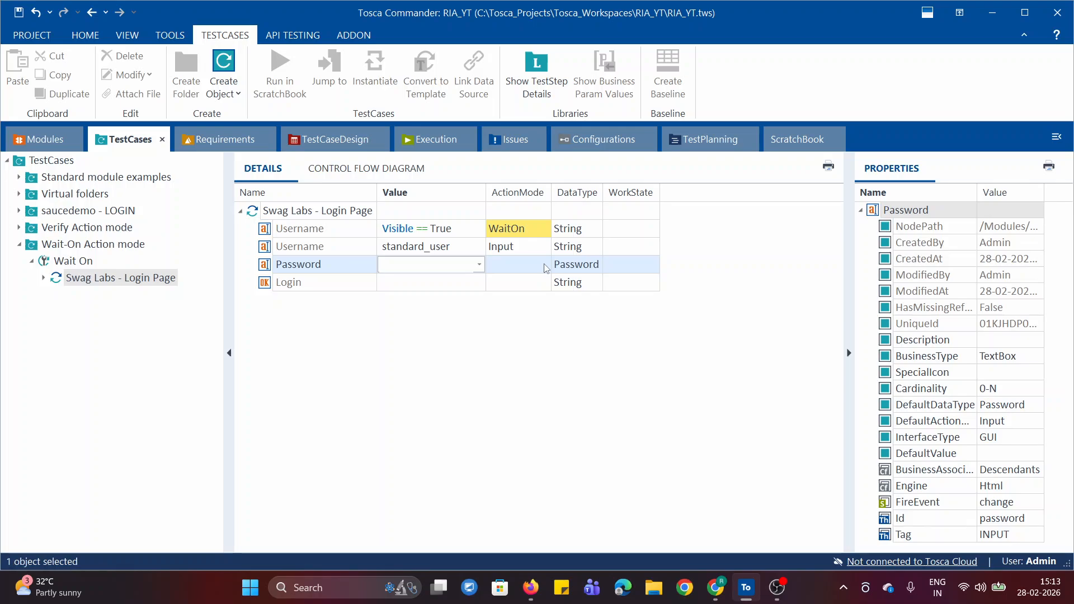
Set the ActionMode of the Password row with the Visible condition to WaitOn and its DataType to String.
{"action": "left_click", "coordinate": [541, 266]}
{"action": "left_click", "coordinate": [546, 265]}
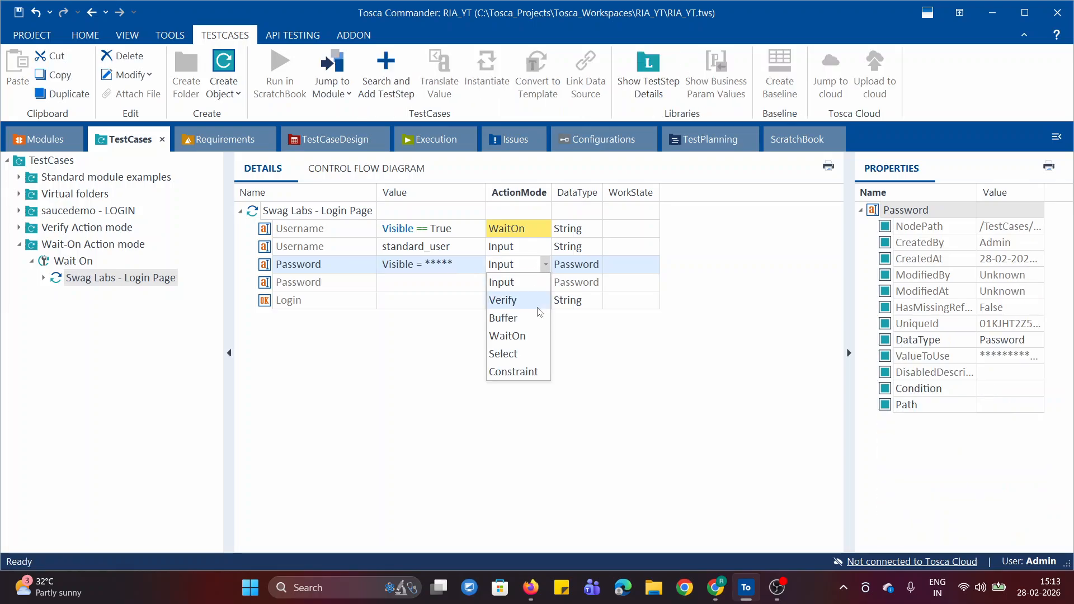
{"action": "left_click", "coordinate": [520, 332]}
{"action": "left_click", "coordinate": [528, 358]}
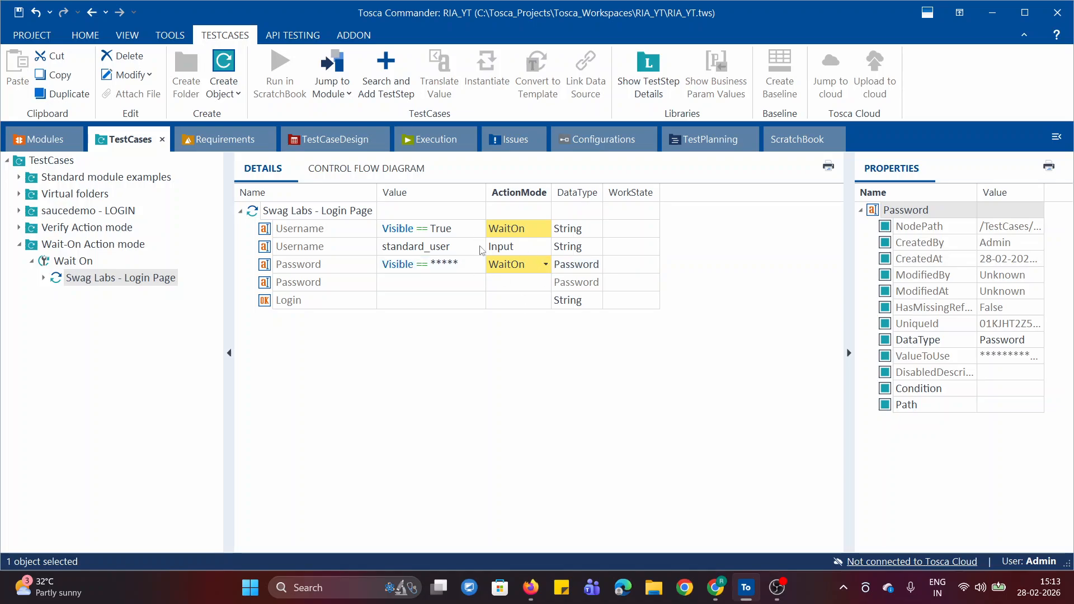
{"action": "left_click", "coordinate": [597, 269]}
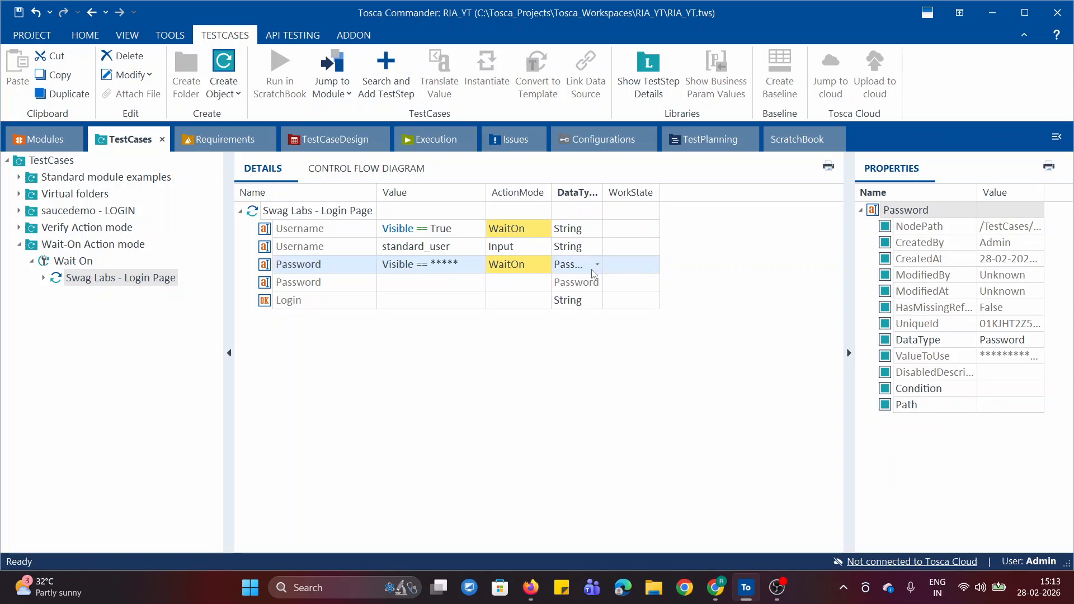
{"action": "left_click", "coordinate": [597, 265]}
{"action": "left_click", "coordinate": [571, 280]}
Re-enter the WaitOn Password row's value as Visible == True.
{"action": "left_click", "coordinate": [442, 265]}
{"action": "left_click", "coordinate": [461, 268]}
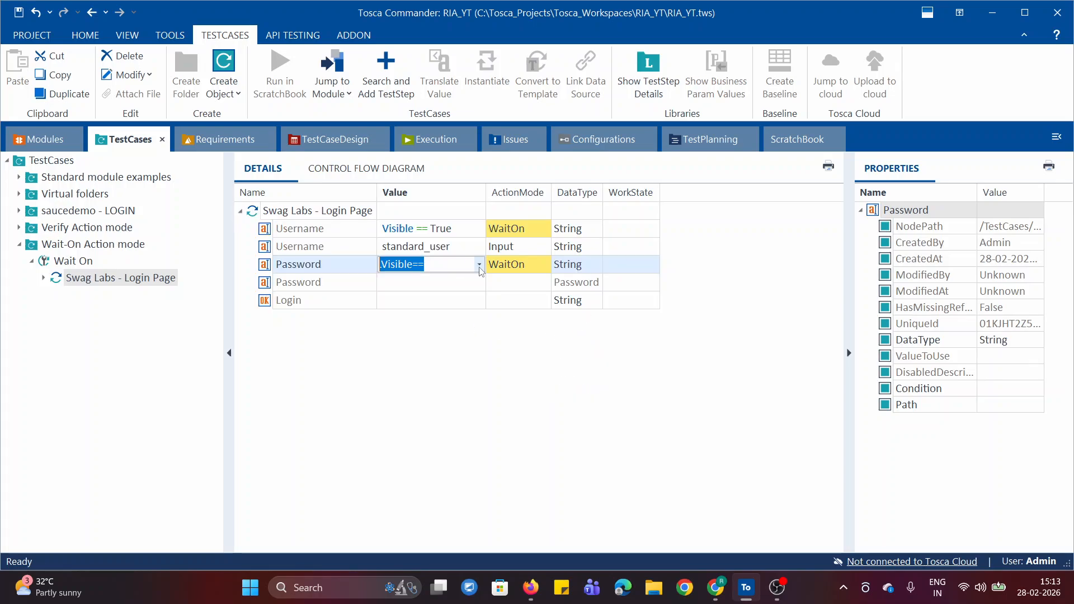
{"action": "key", "text": "BackSpace"}
{"action": "left_click", "coordinate": [479, 265]}
{"action": "left_click", "coordinate": [414, 281]}
{"action": "left_click", "coordinate": [535, 285]}
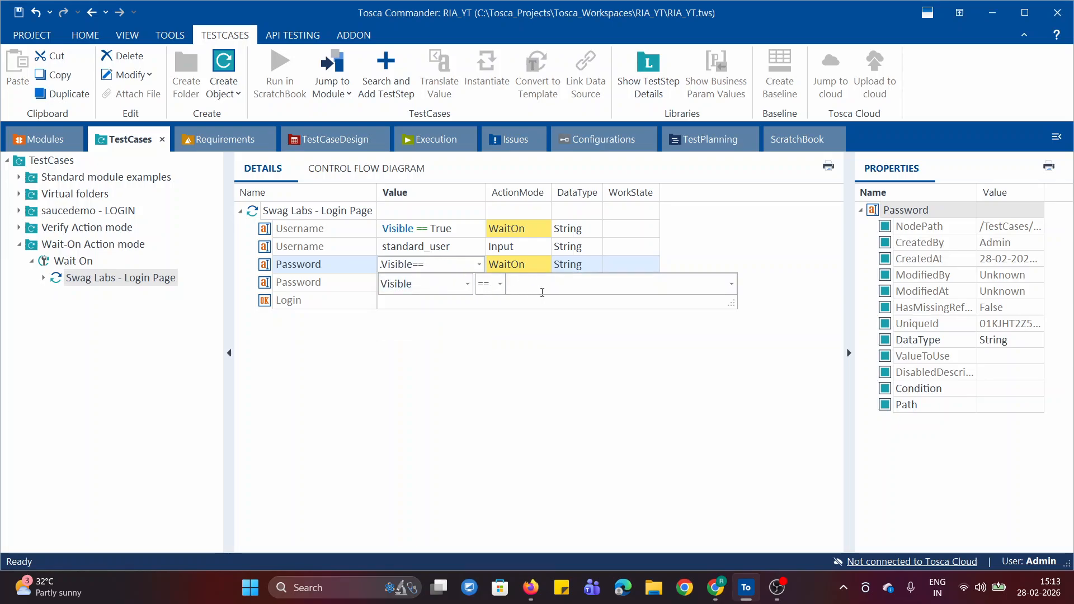
{"action": "type", "text": "True"}
{"action": "key", "text": "Return"}
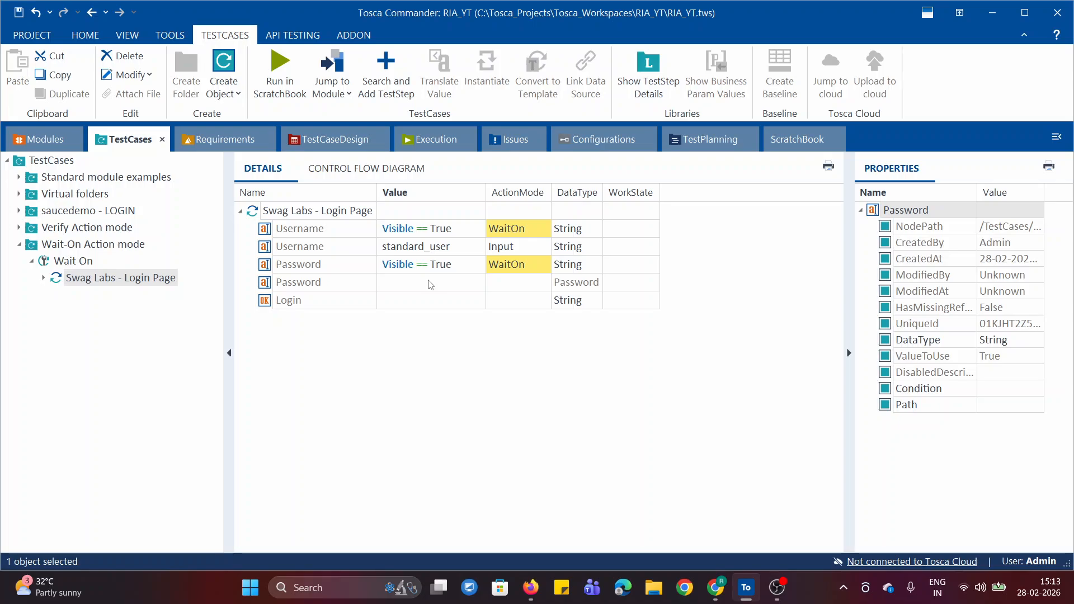
Set the ActionMode of the second Password row to Input and its DataType to String.
{"action": "left_click", "coordinate": [436, 289]}
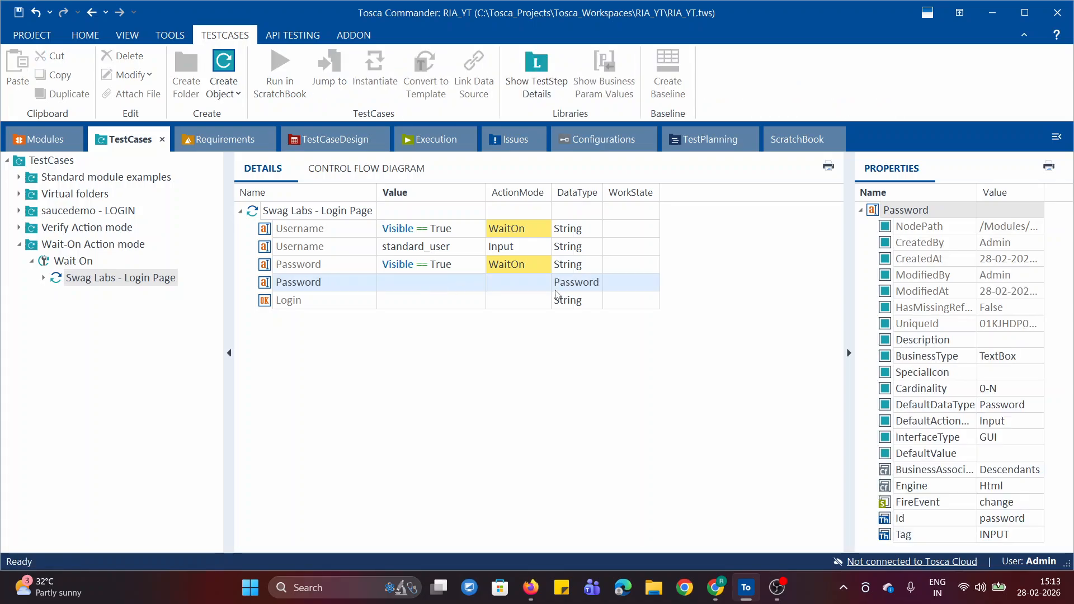
{"action": "left_click", "coordinate": [518, 281]}
{"action": "left_click", "coordinate": [545, 282]}
{"action": "left_click", "coordinate": [540, 300]}
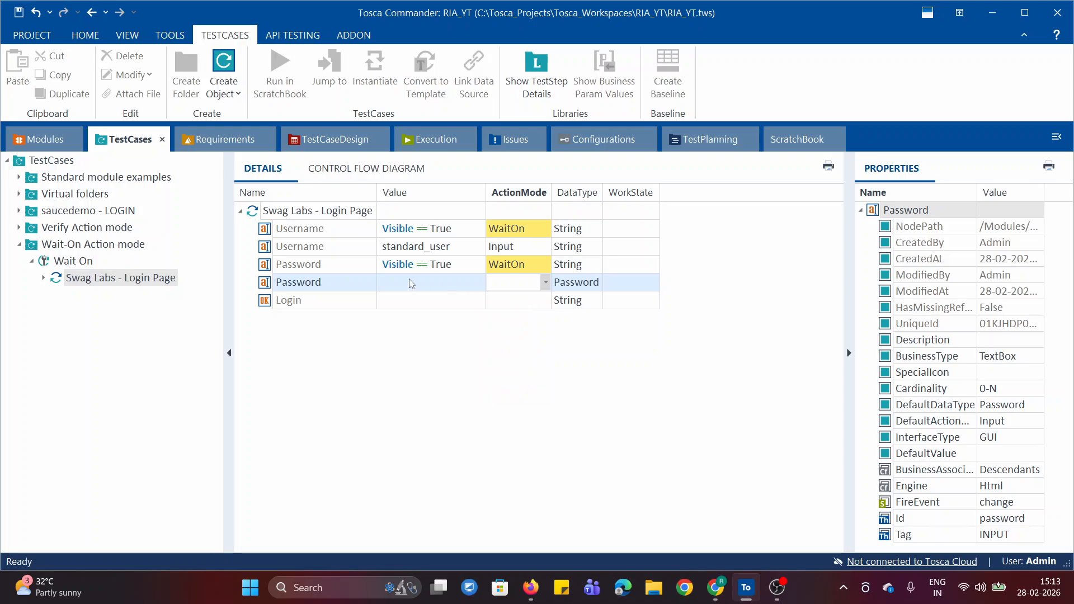
{"action": "left_click", "coordinate": [398, 286]}
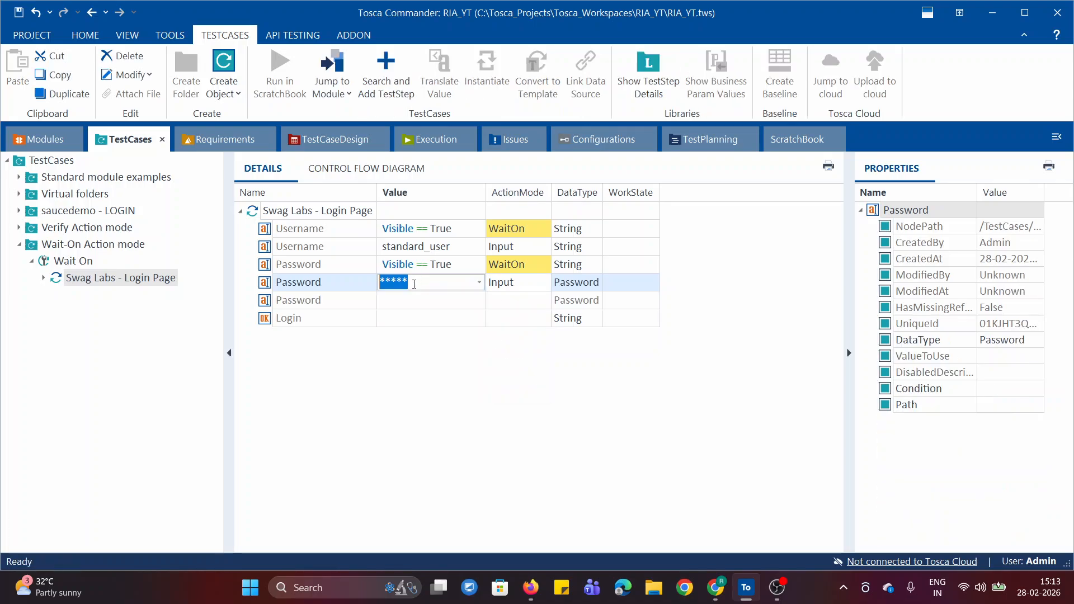
{"action": "left_click", "coordinate": [596, 286]}
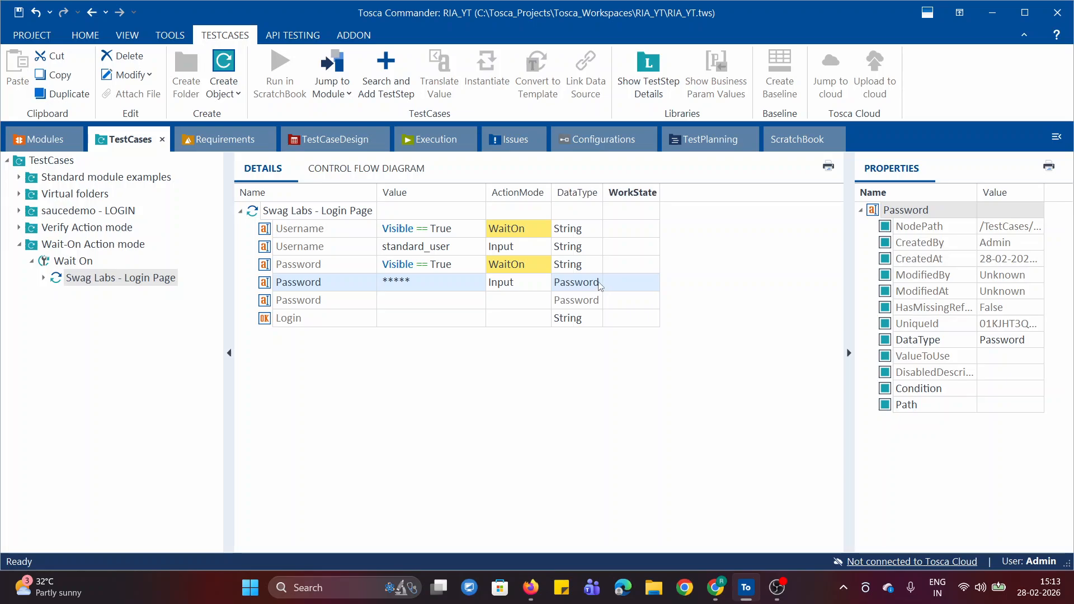
{"action": "left_click", "coordinate": [597, 283]}
{"action": "left_click", "coordinate": [566, 297]}
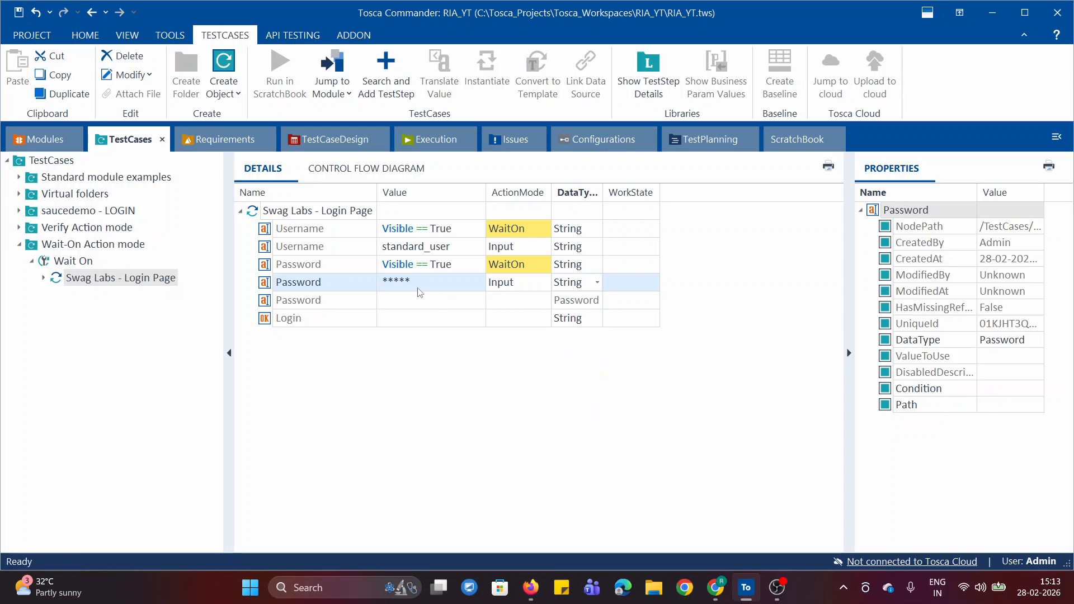
Paste the account password from the clipboard history as the second Password row's value.
{"action": "left_click", "coordinate": [416, 287]}
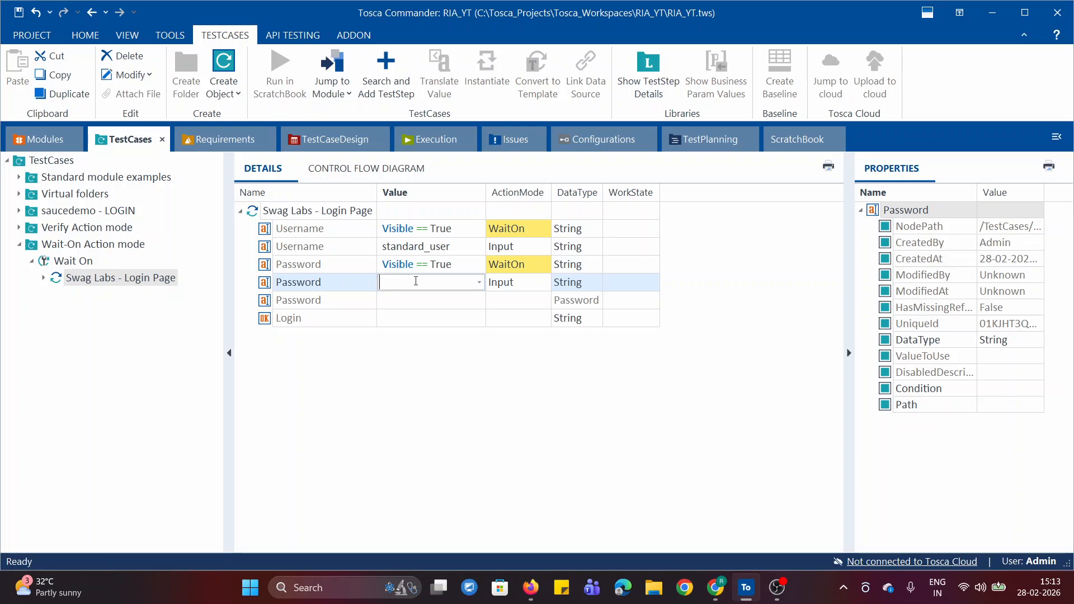
{"action": "key", "text": "super+period"}
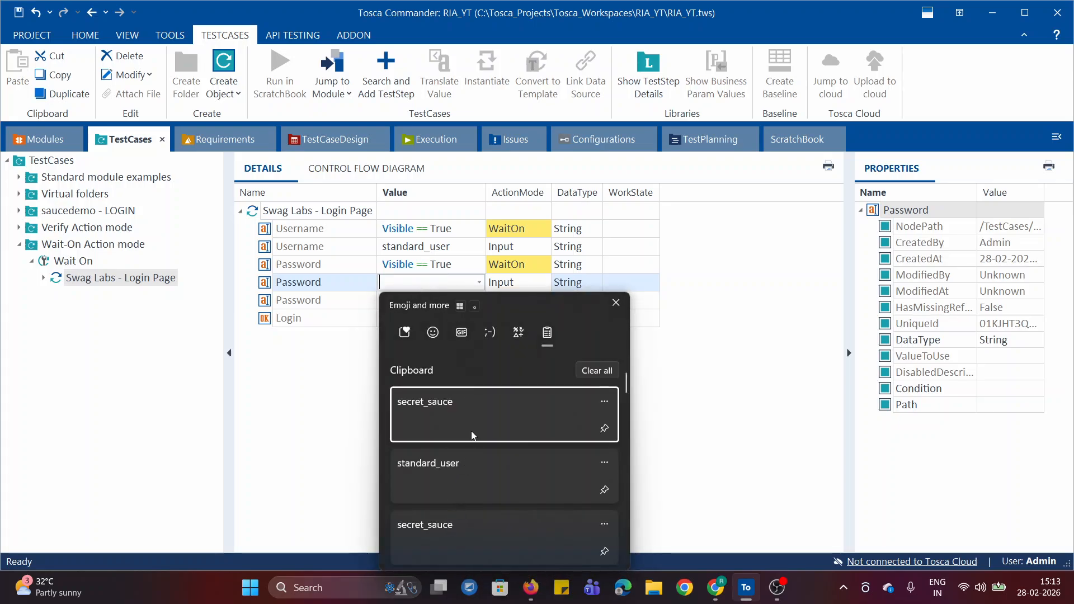
{"action": "left_click", "coordinate": [472, 424]}
{"action": "left_click", "coordinate": [473, 365]}
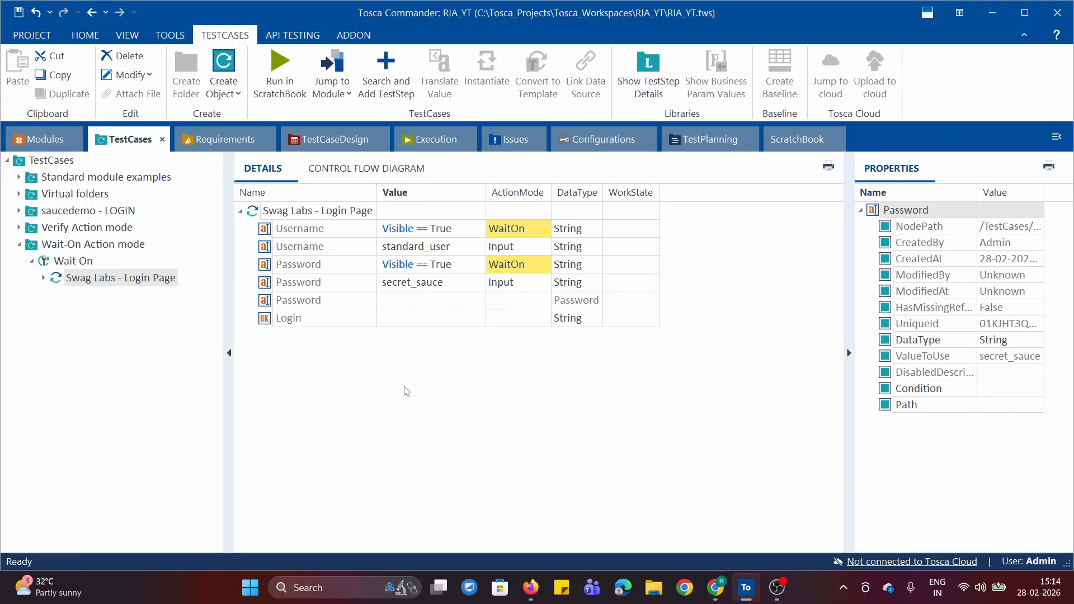
Set the Cardinality of the Password attribute in the Swag Labs - Login Page module to 0-1.
{"action": "left_click", "coordinate": [40, 147]}
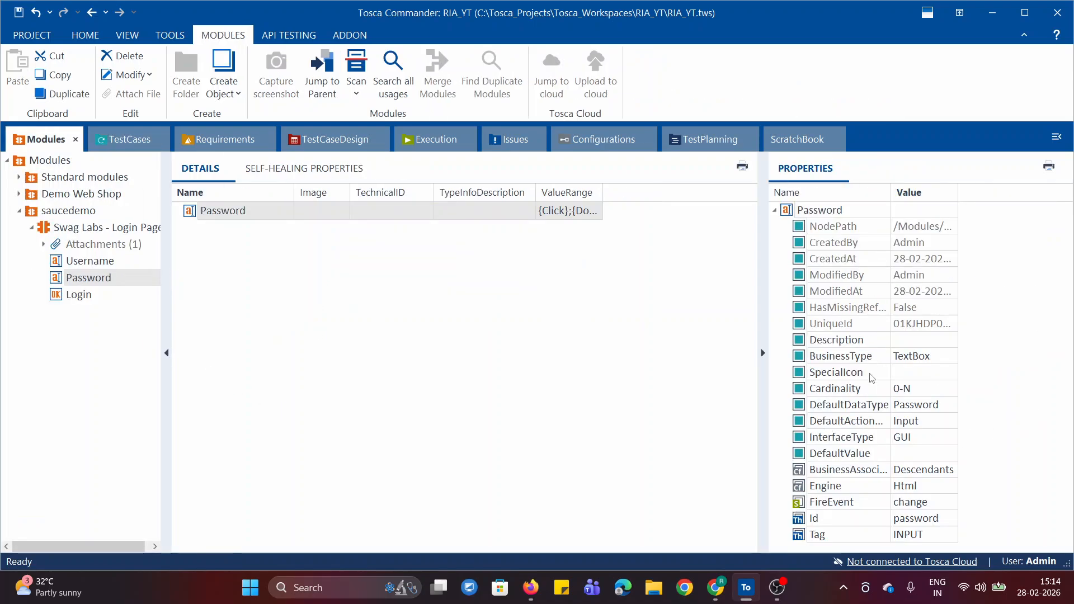
{"action": "left_click", "coordinate": [923, 394]}
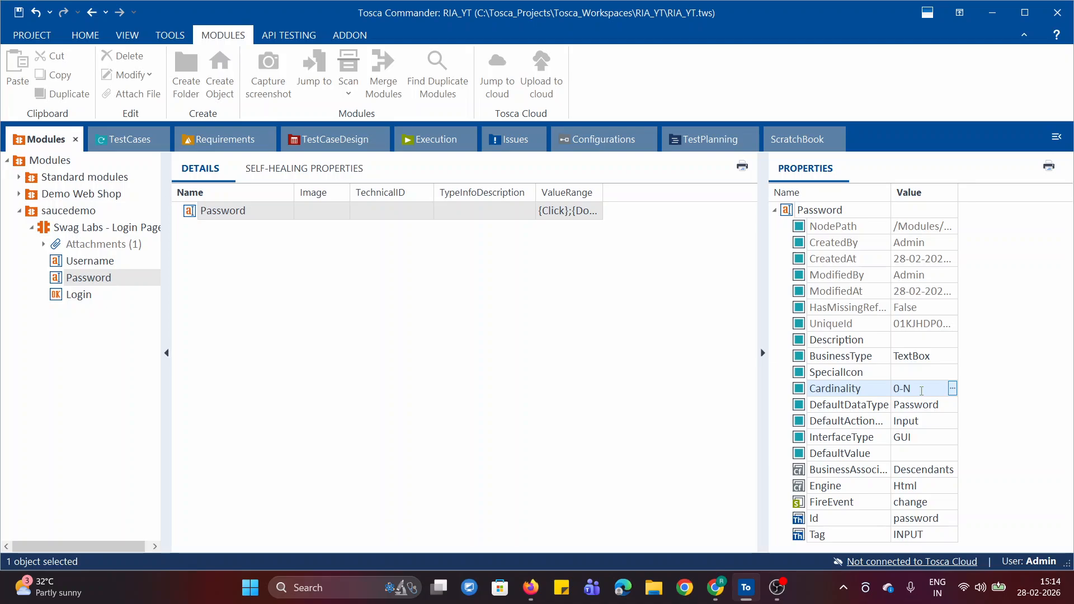
{"action": "left_click", "coordinate": [921, 391]}
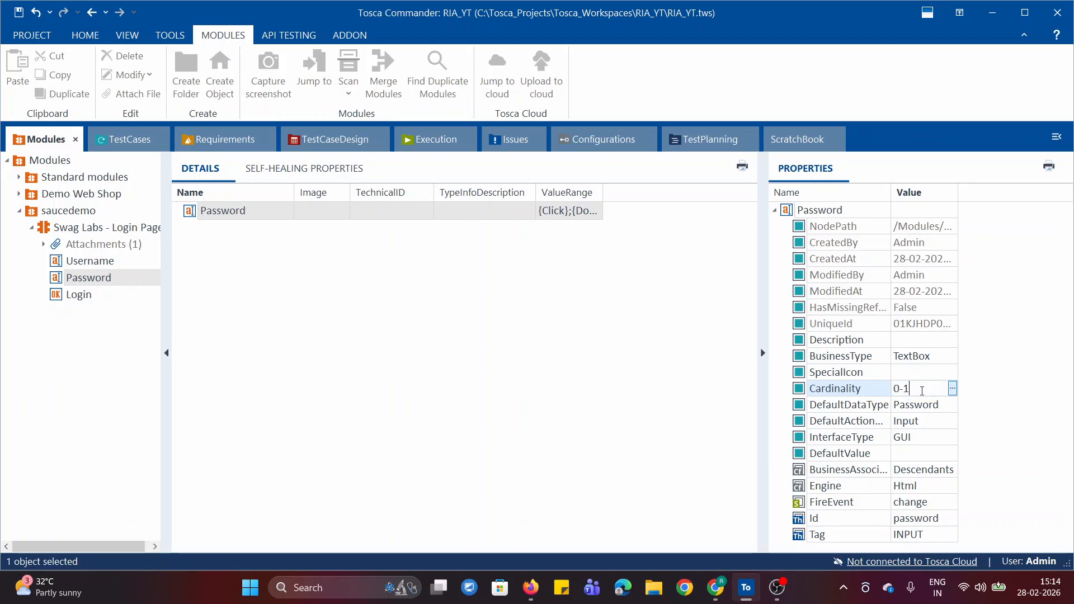
{"action": "left_click", "coordinate": [997, 407]}
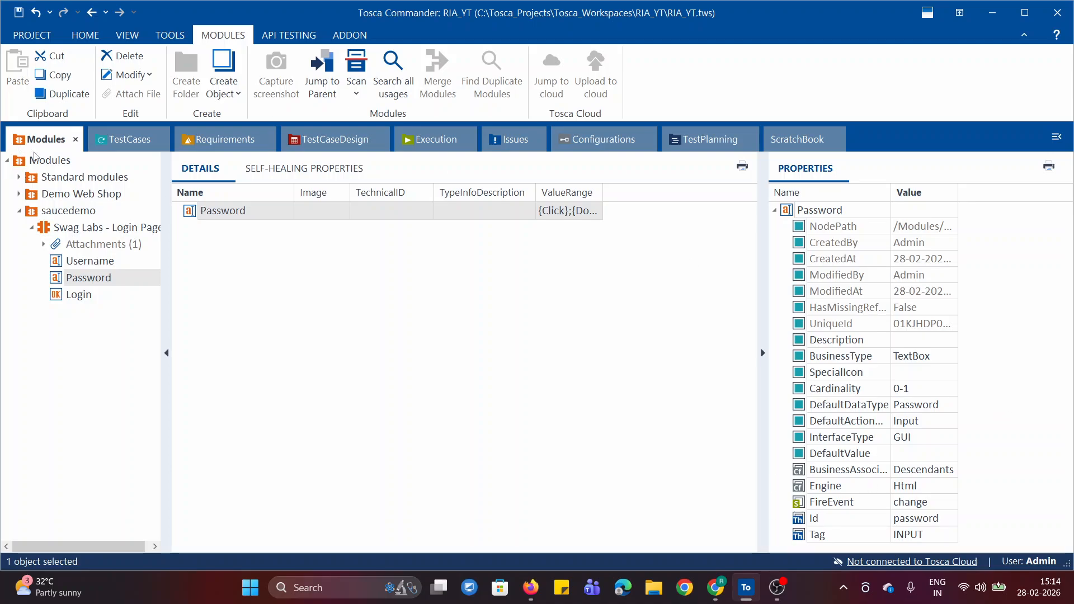
Set the Login row's value to {Click} in the Swag Labs - Login Page test step of the Wait On test case.
{"action": "left_click", "coordinate": [131, 140]}
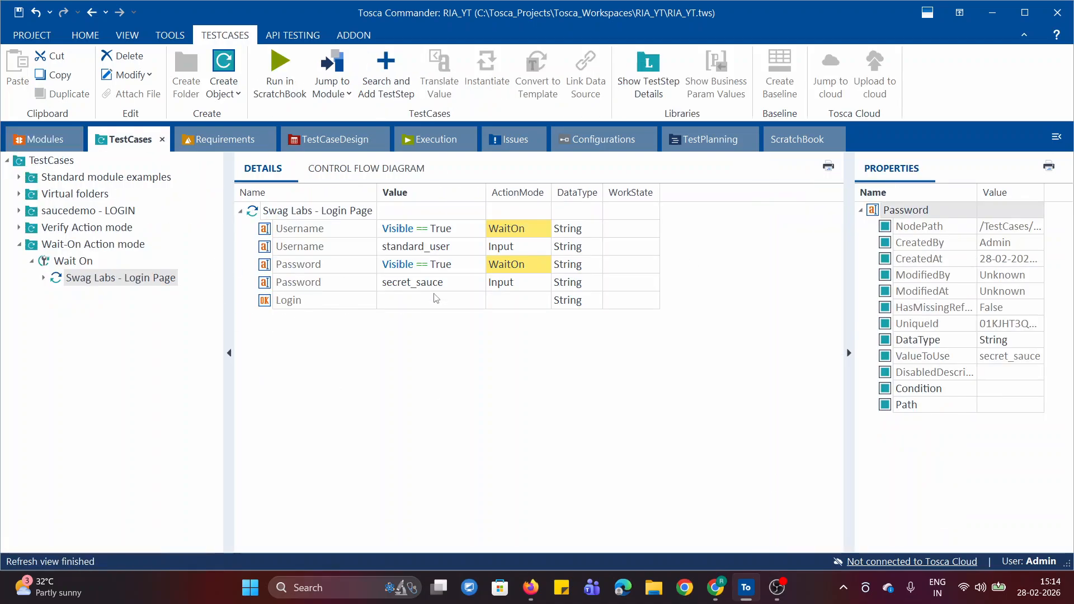
{"action": "left_click", "coordinate": [419, 299]}
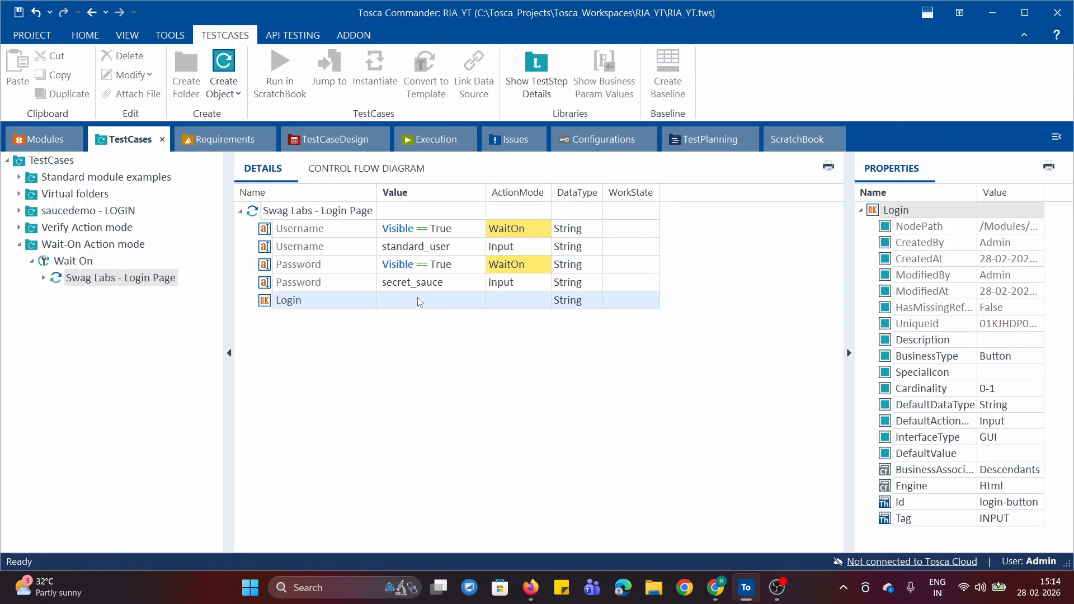
{"action": "left_click", "coordinate": [435, 300]}
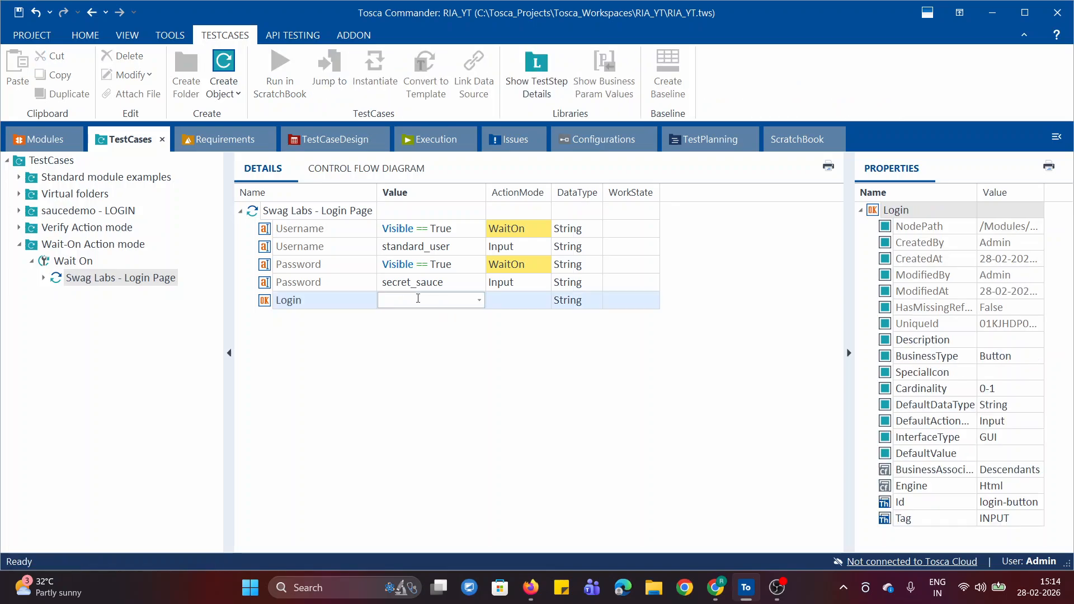
{"action": "type", "text": "{Click"}
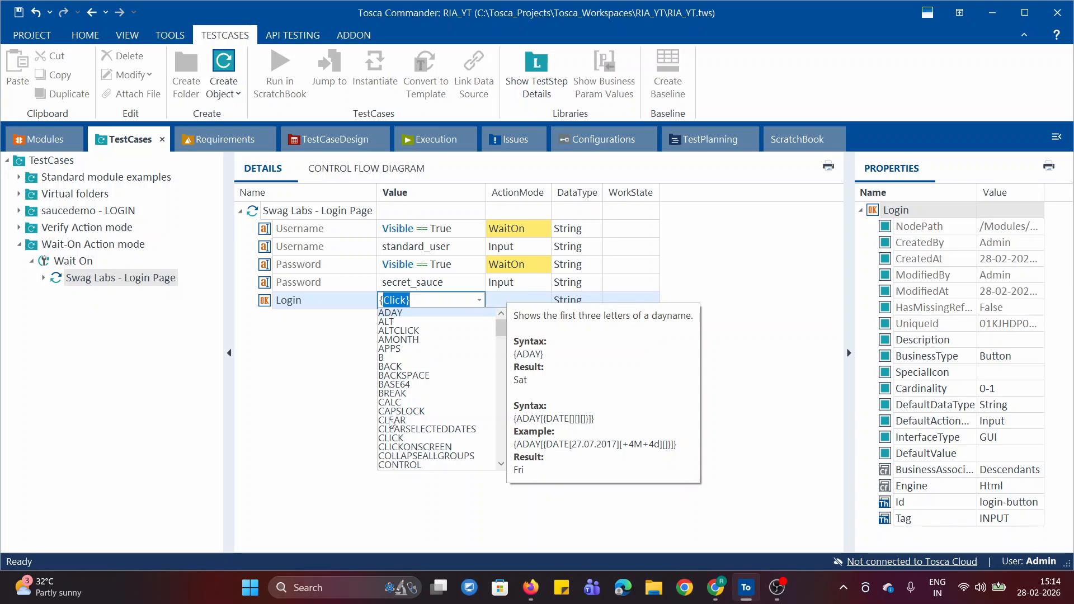
{"action": "left_click", "coordinate": [393, 439]}
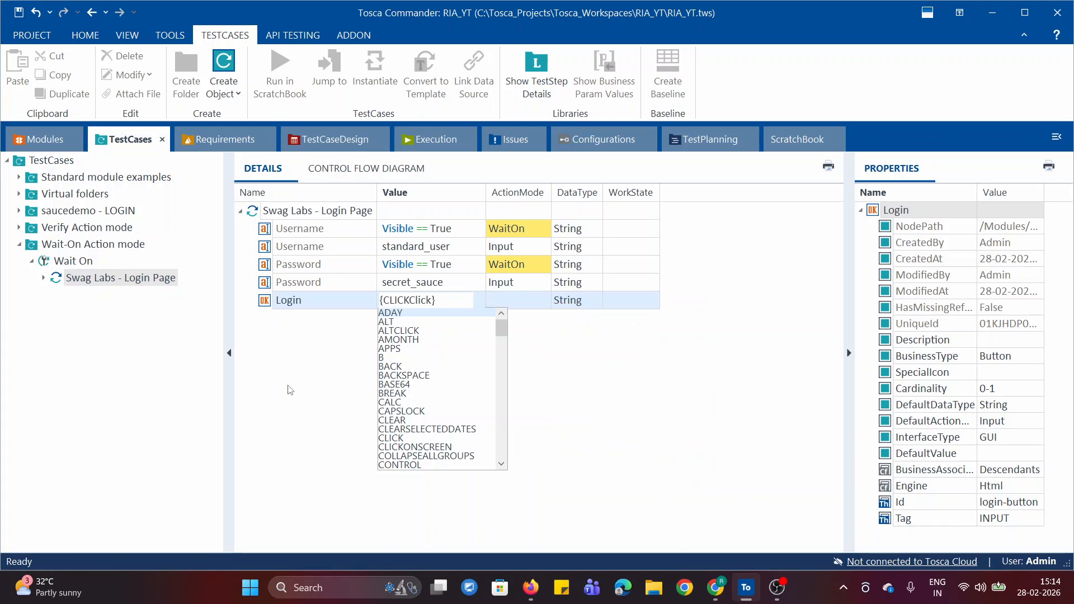
{"action": "left_click_drag", "start_coordinate": [442, 300], "coordinate": [378, 302]}
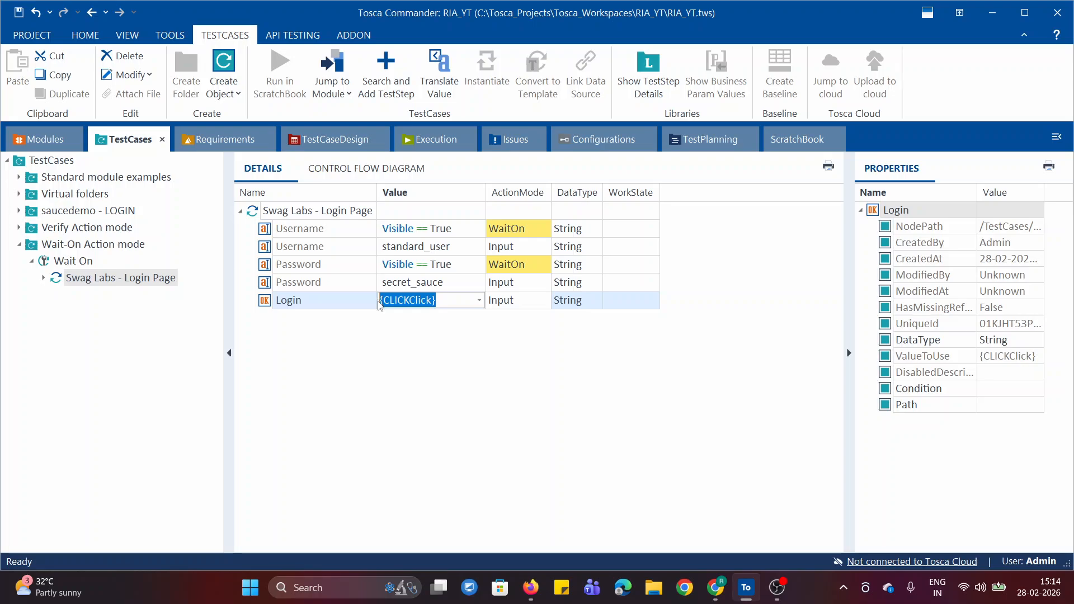
{"action": "key", "text": "BackSpace"}
{"action": "type", "text": "{"}
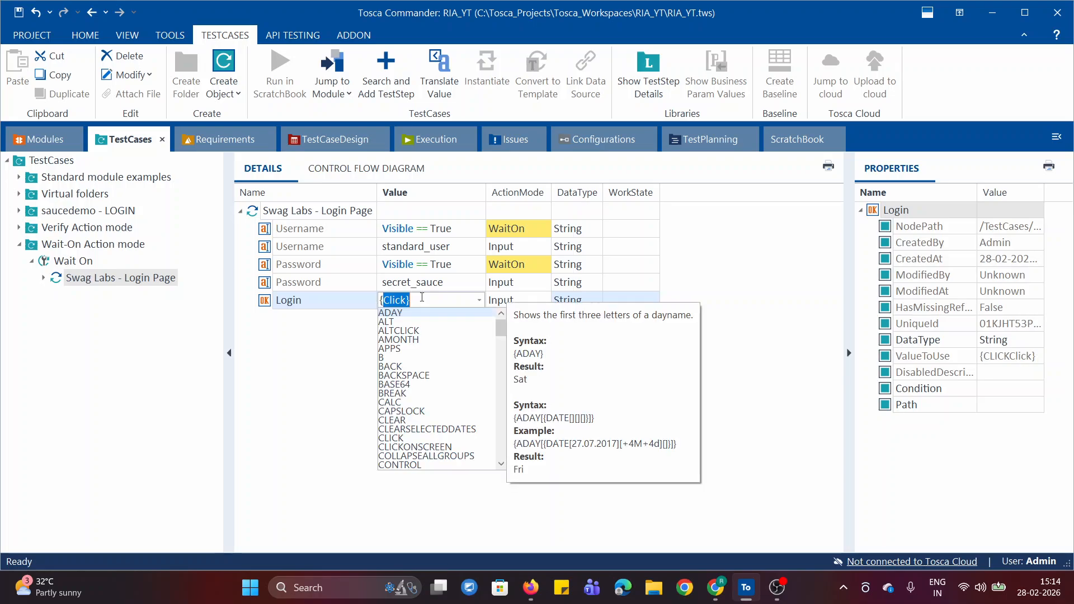
{"action": "key", "text": "Return"}
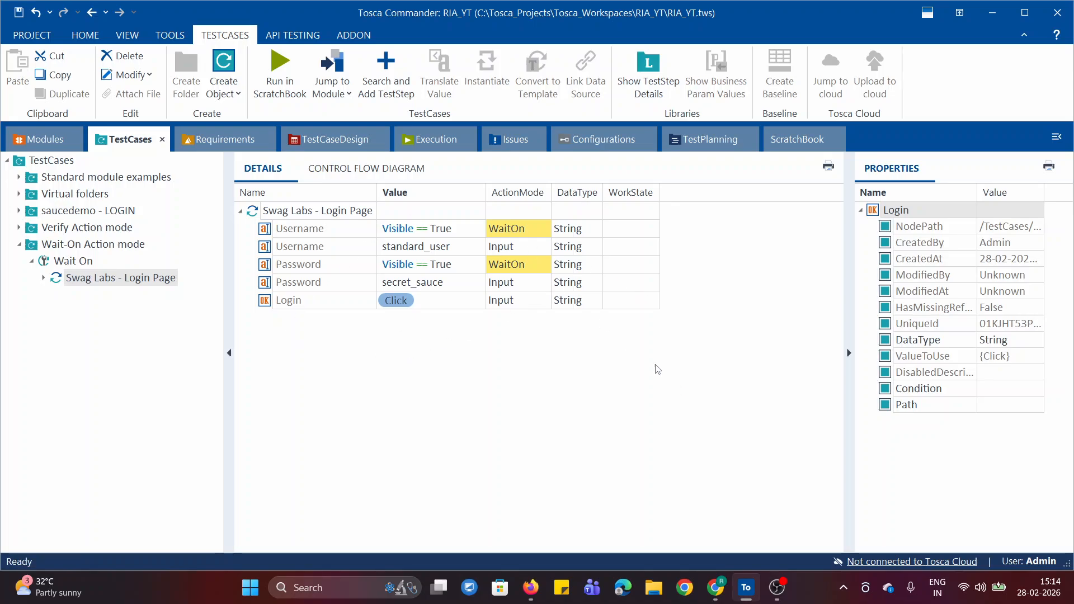
Check that the Swag Labs login page is open in the browser and run the Swag Labs - Login Page test step in ScratchBook.
{"action": "left_click", "coordinate": [715, 587]}
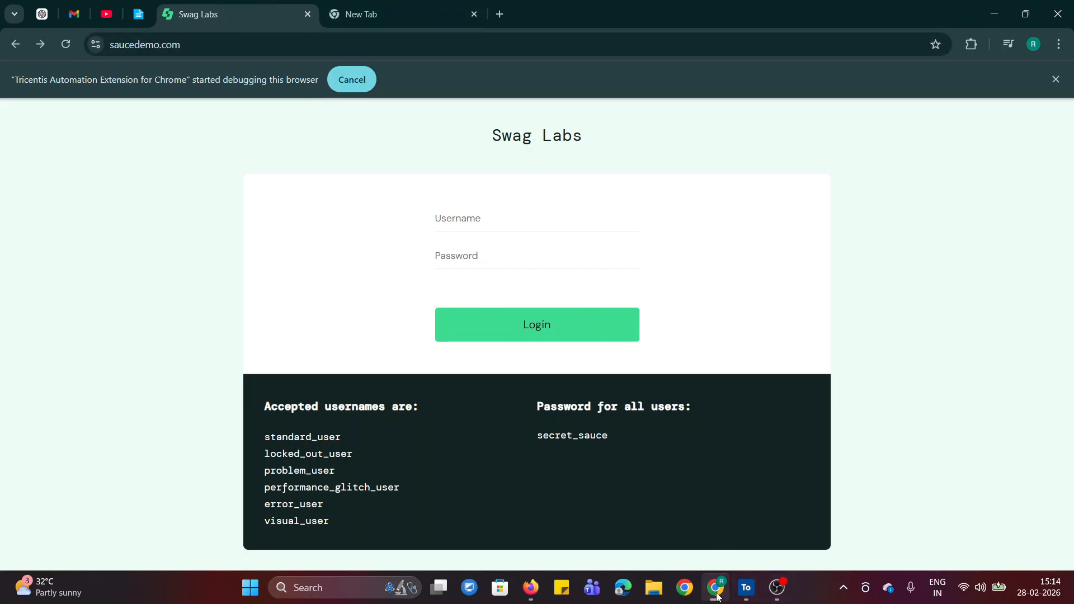
{"action": "left_click", "coordinate": [746, 587]}
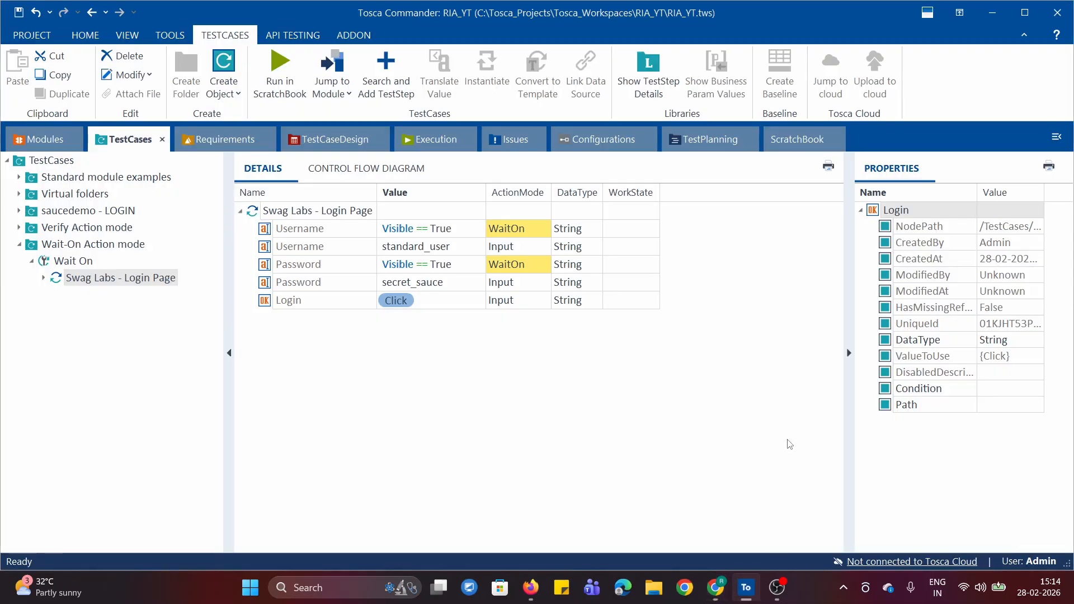
{"action": "right_click", "coordinate": [288, 213]}
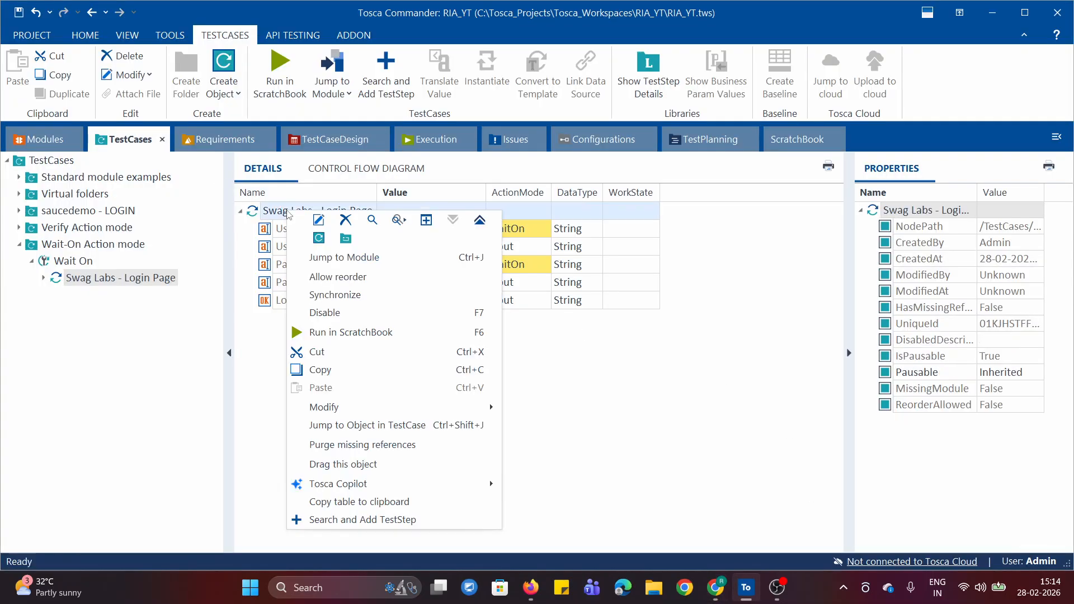
{"action": "left_click", "coordinate": [349, 333]}
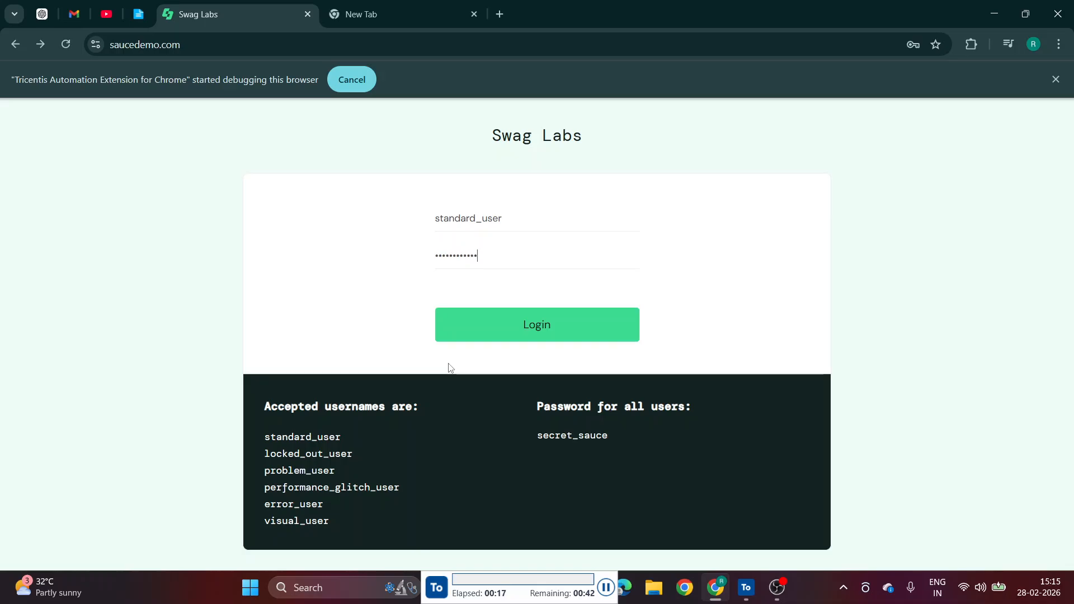
{"action": "left_click", "coordinate": [536, 329]}
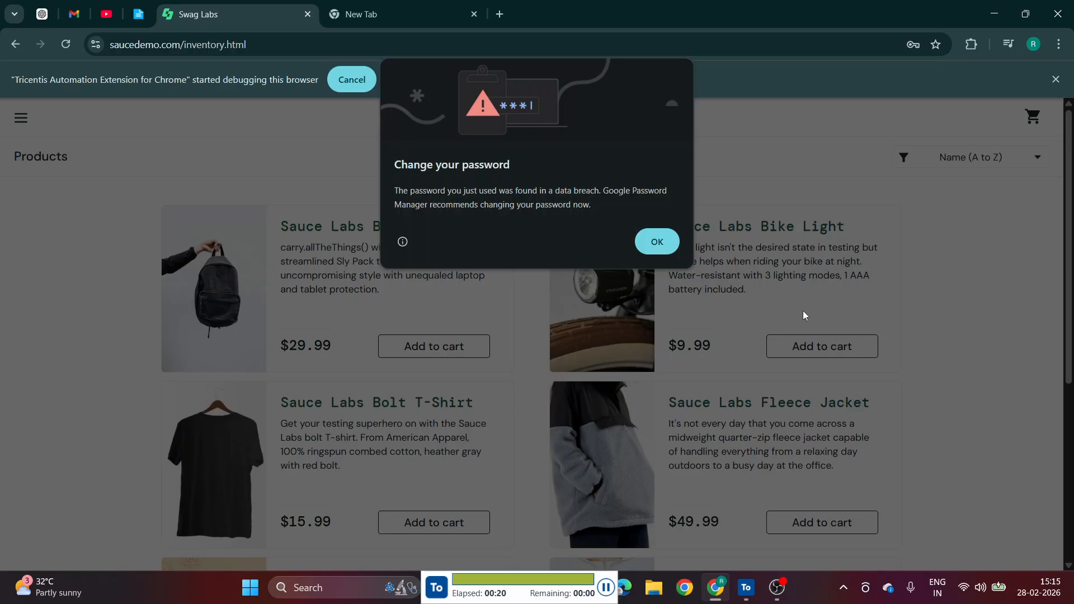
Examine the ScratchBook results of the Swag Labs - Login Page step, including the full log details of the Username WaitOn row.
{"action": "left_click", "coordinate": [748, 589]}
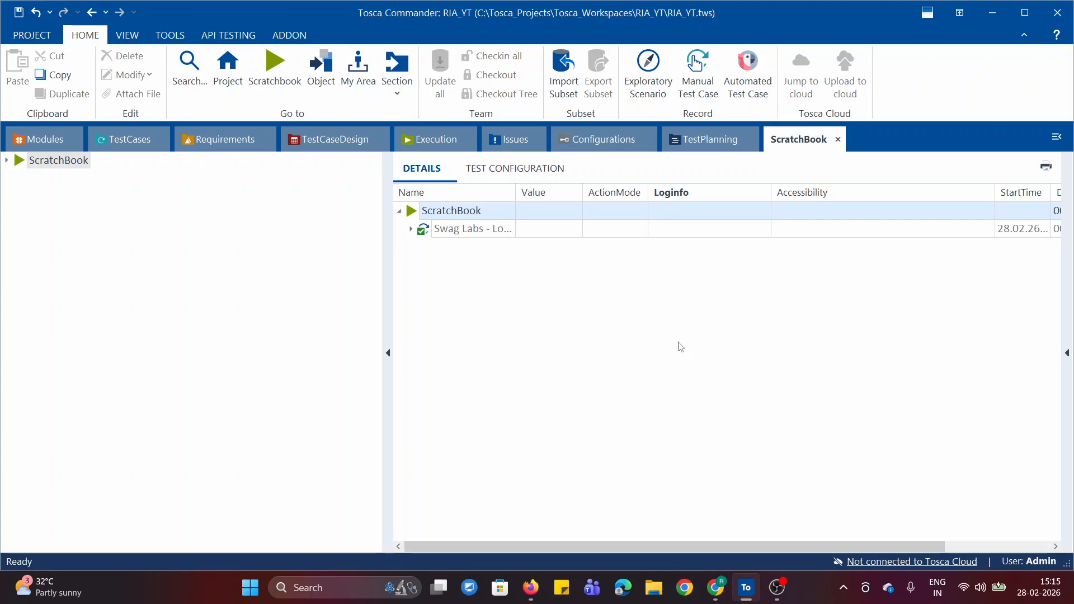
{"action": "left_click", "coordinate": [411, 229]}
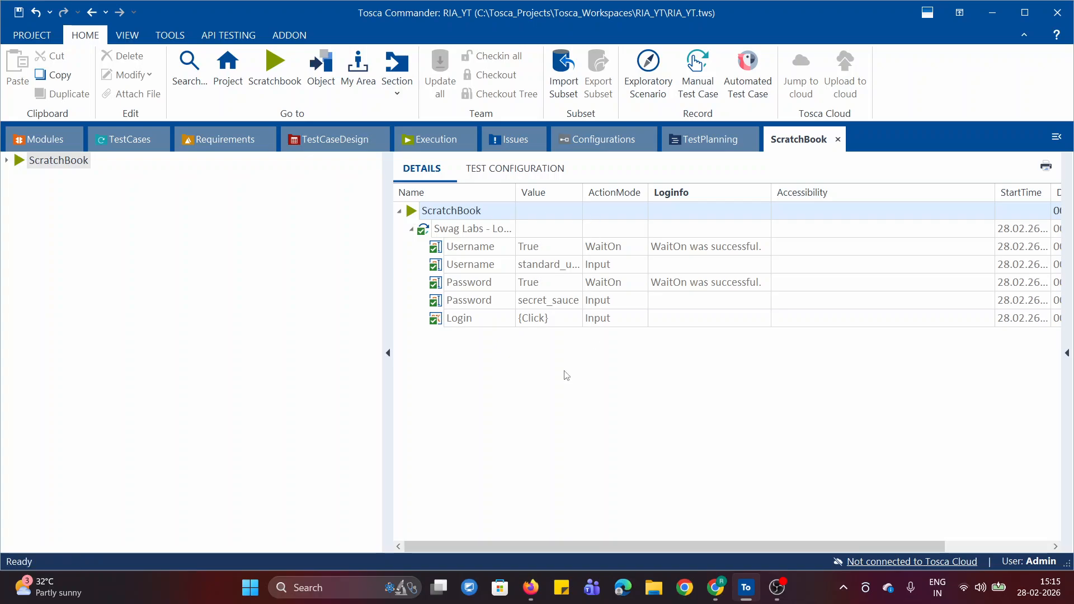
{"action": "right_click", "coordinate": [480, 229]}
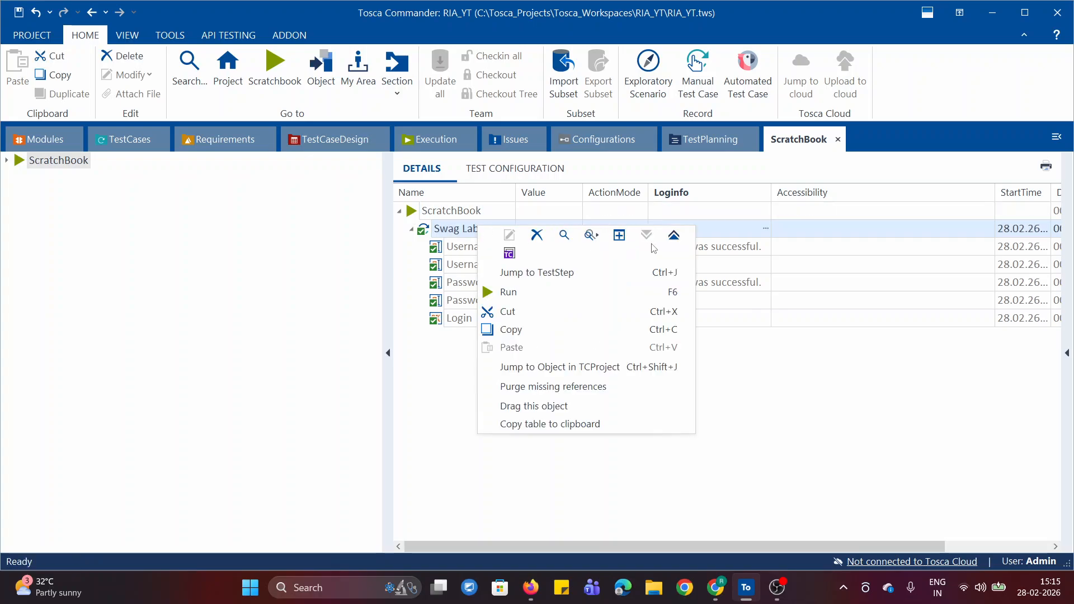
{"action": "left_click", "coordinate": [814, 423]}
{"action": "left_click", "coordinate": [815, 424]}
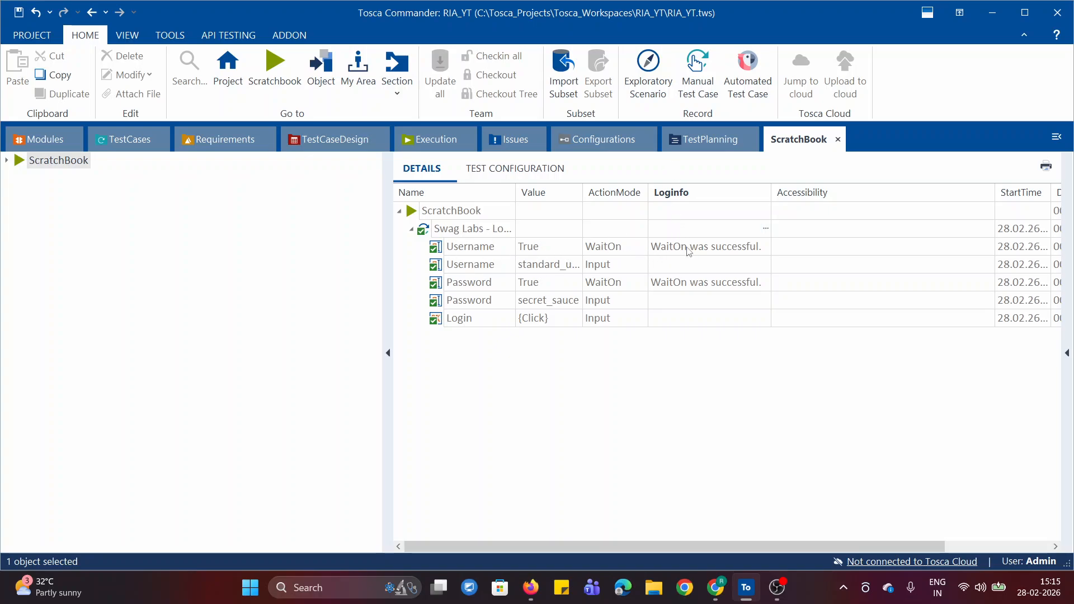
{"action": "left_click", "coordinate": [747, 252]}
{"action": "left_click", "coordinate": [766, 247]}
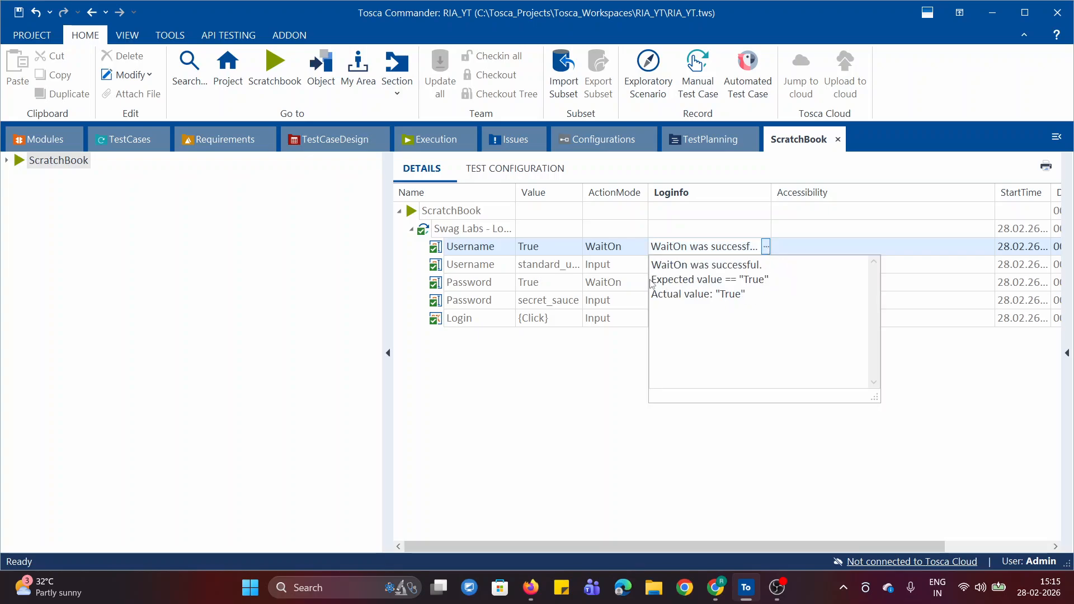
{"action": "left_click_drag", "start_coordinate": [661, 281], "coordinate": [754, 291]}
{"action": "left_click_drag", "start_coordinate": [658, 296], "coordinate": [759, 296]}
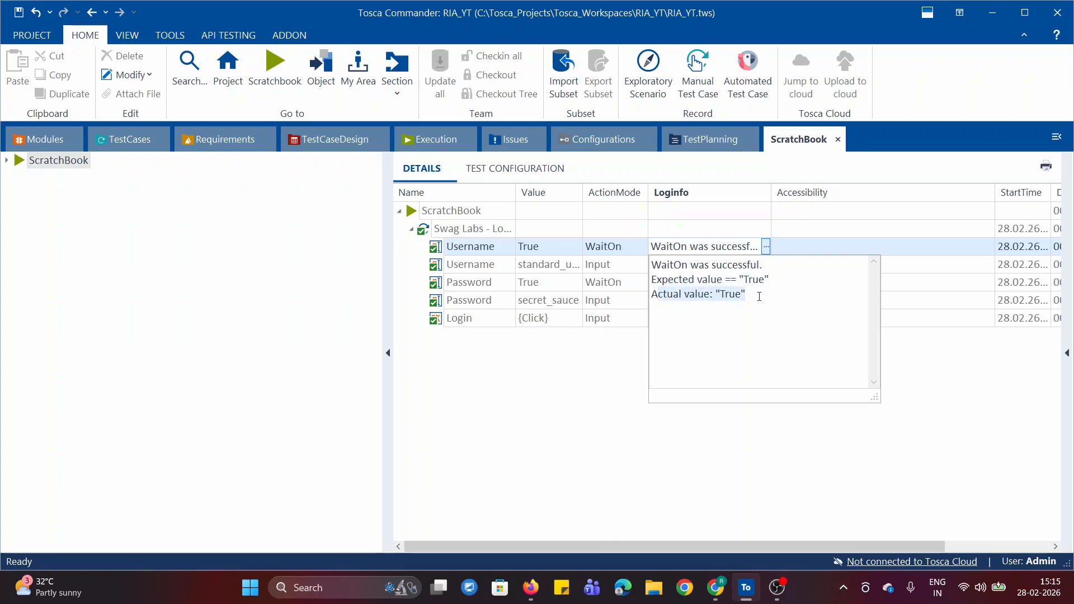
{"action": "left_click", "coordinate": [773, 498]}
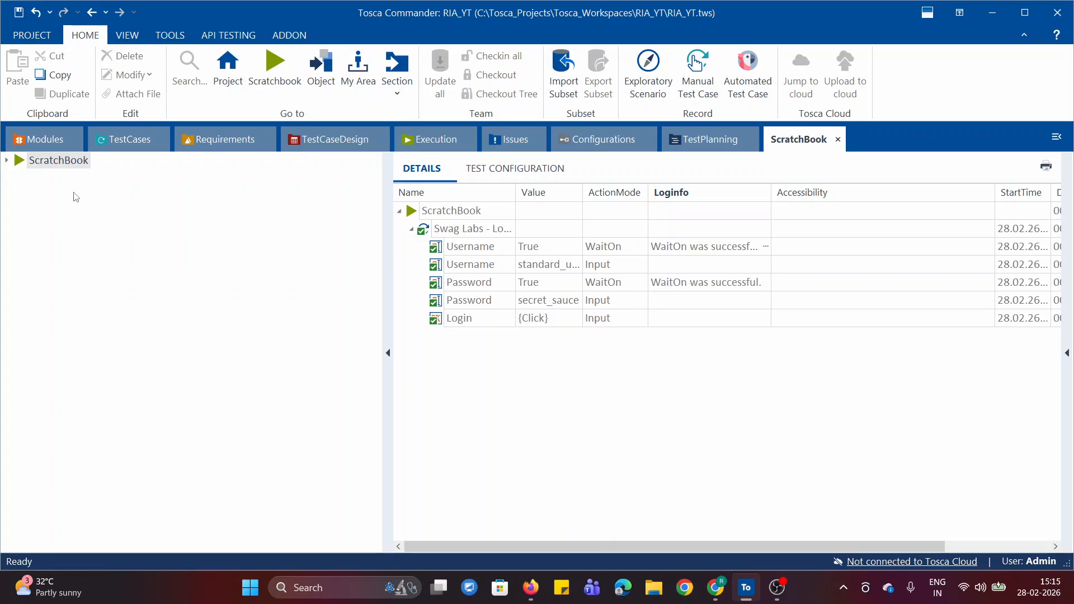
Return to the test cases and collapse the Wait On test case and its Wait-On Action mode folder.
{"action": "left_click", "coordinate": [130, 141]}
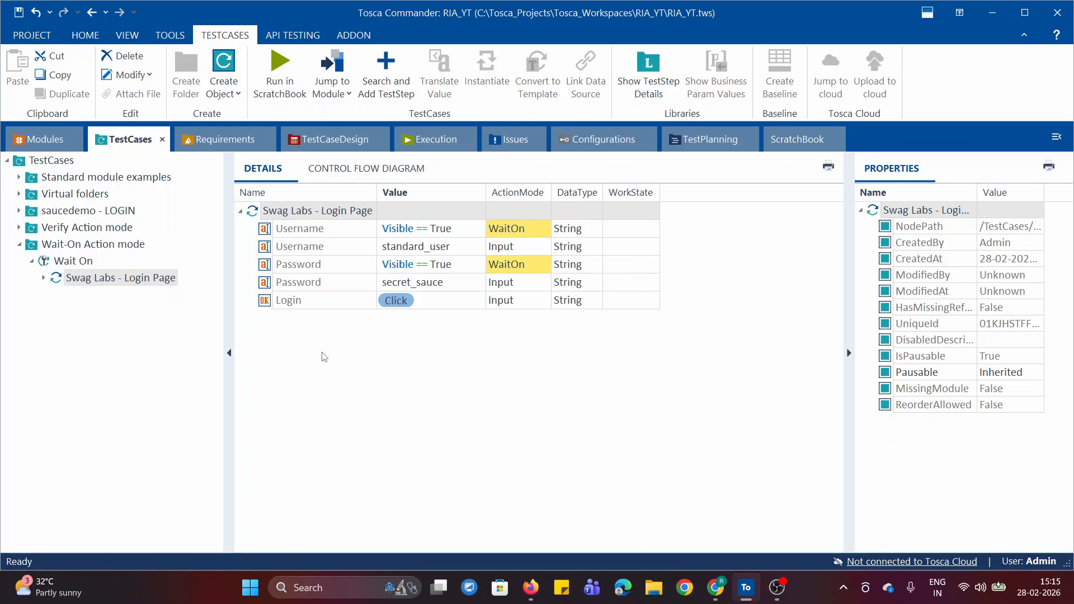
{"action": "left_click", "coordinate": [31, 262]}
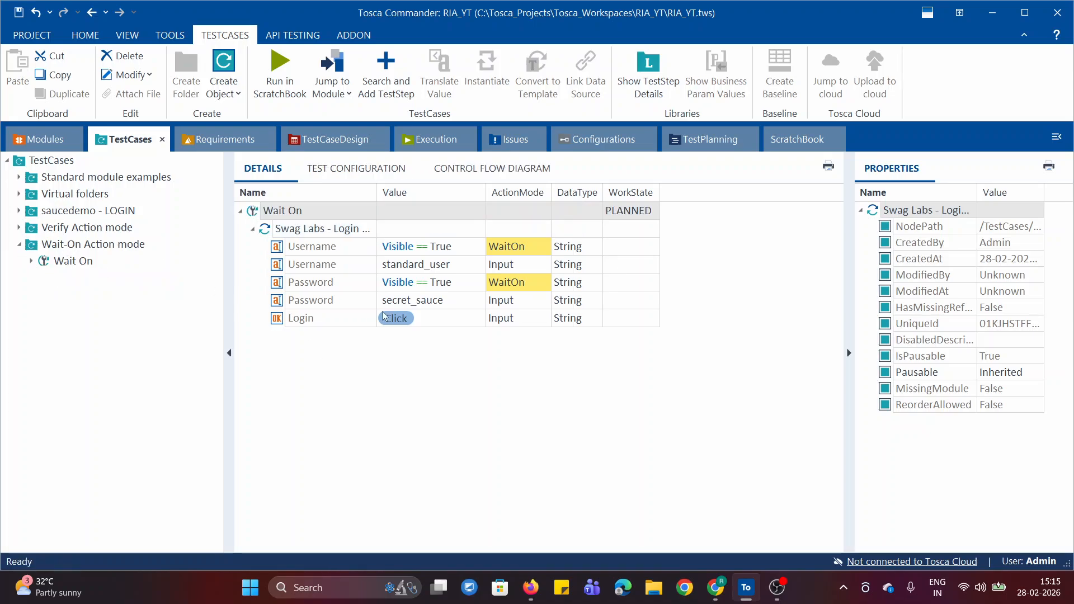
{"action": "left_click", "coordinate": [20, 246]}
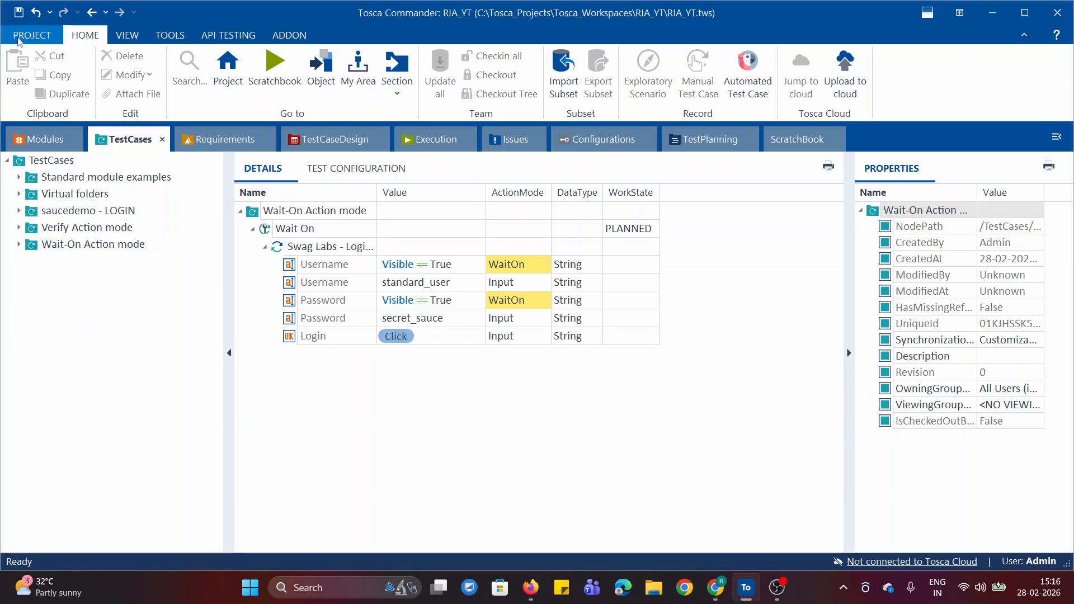
Open the Tosca settings and display the Synchronization settings under TBox.
{"action": "left_click", "coordinate": [18, 37]}
{"action": "left_click", "coordinate": [43, 135]}
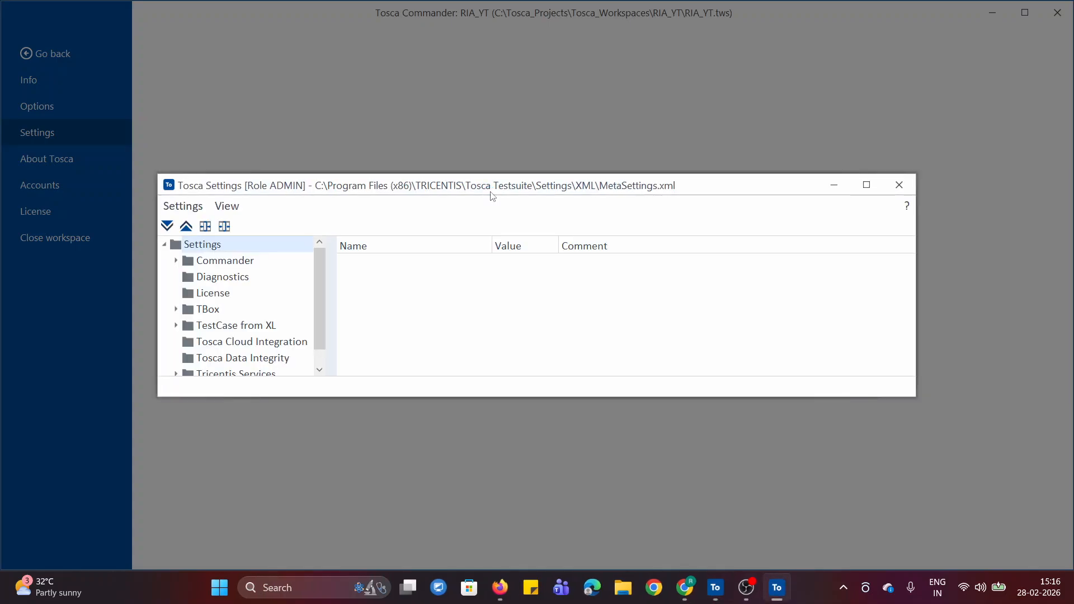
{"action": "left_click", "coordinate": [191, 314]}
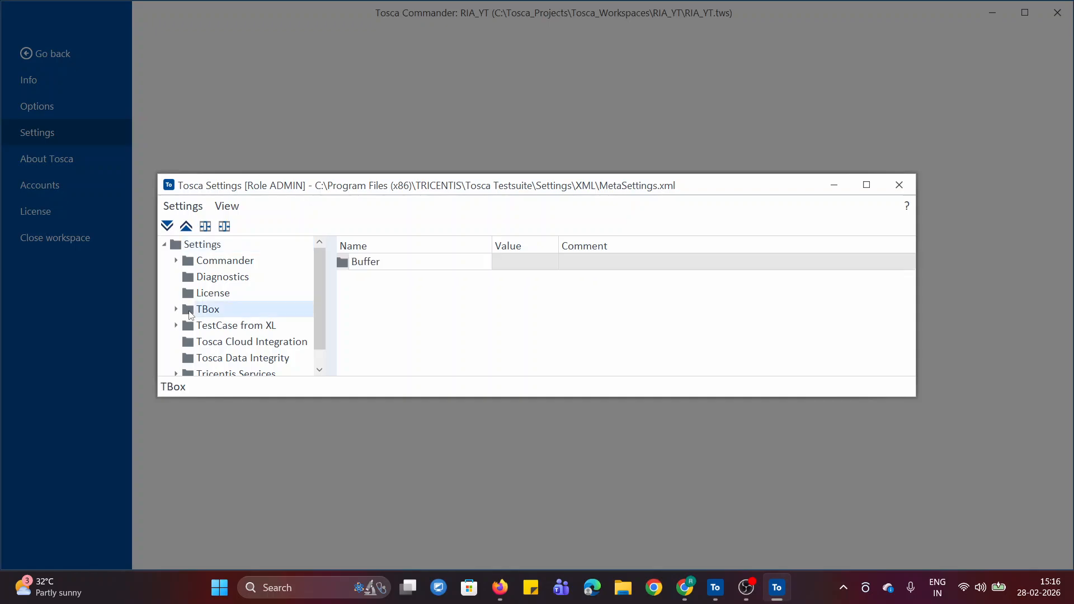
{"action": "left_click", "coordinate": [176, 309]}
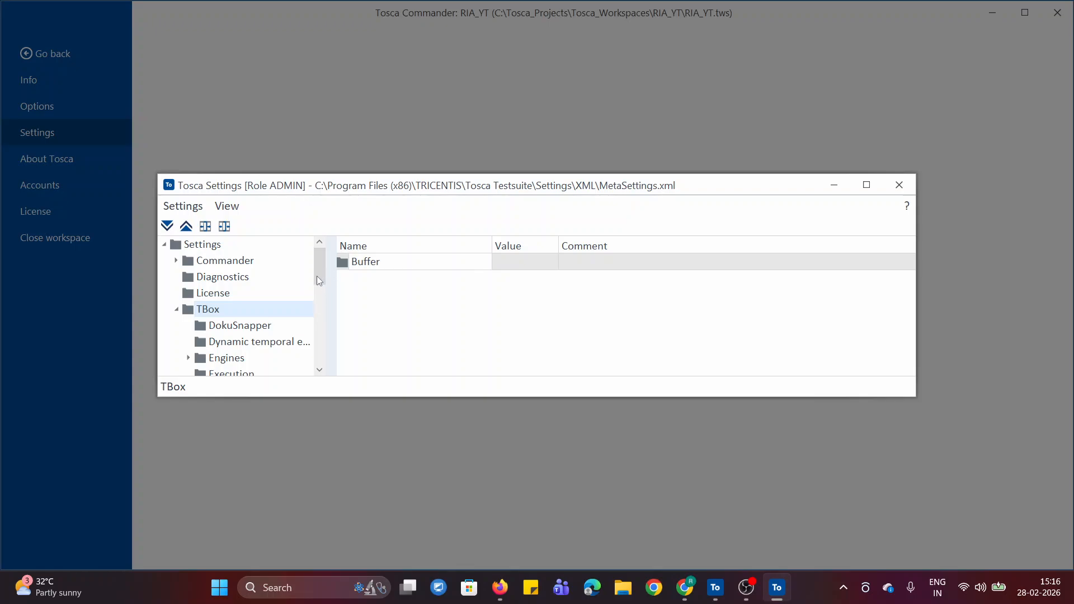
{"action": "left_click_drag", "start_coordinate": [316, 276], "coordinate": [319, 353]}
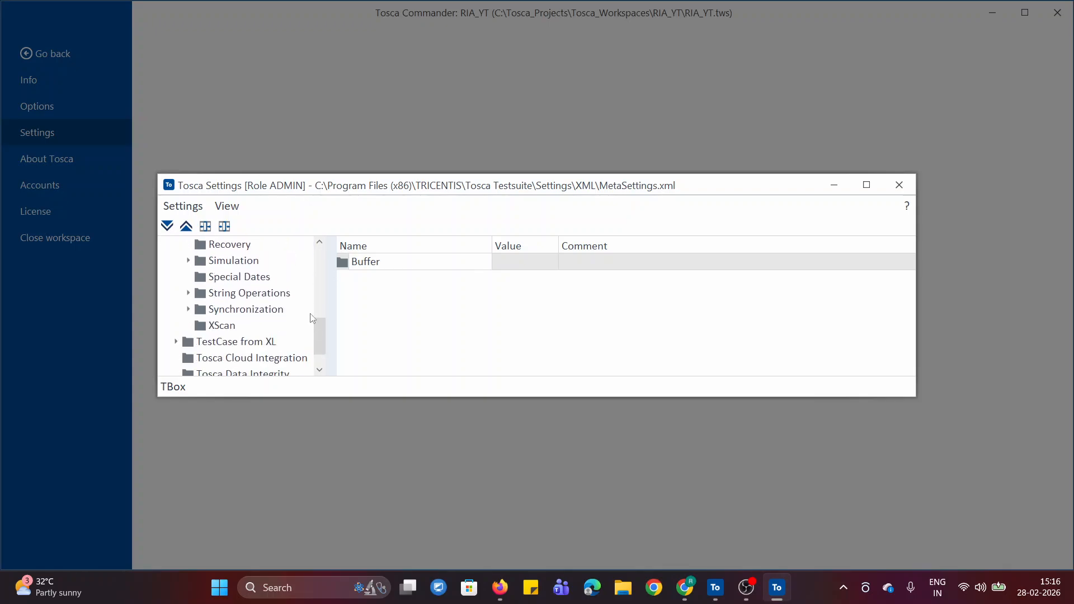
{"action": "left_click", "coordinate": [213, 313]}
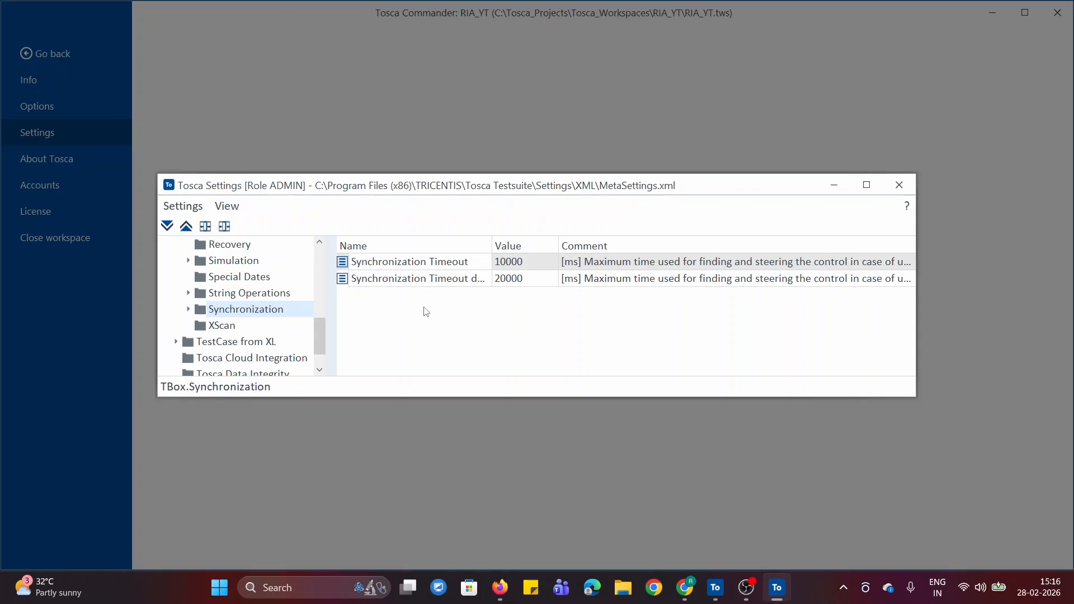
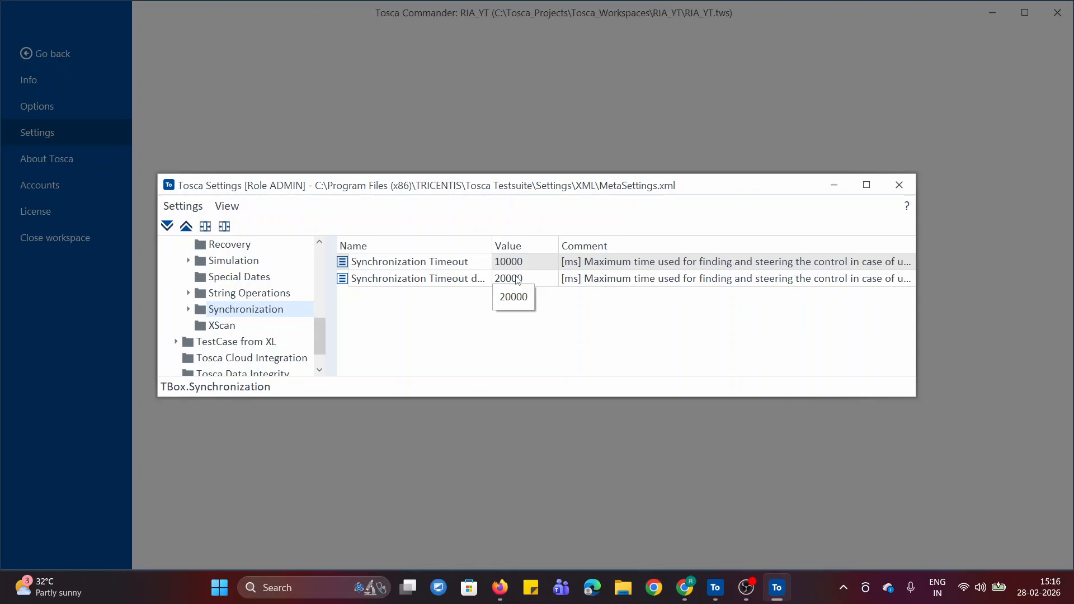
Close the Tosca settings window and return to the workspace's test cases.
{"action": "left_click", "coordinate": [745, 353]}
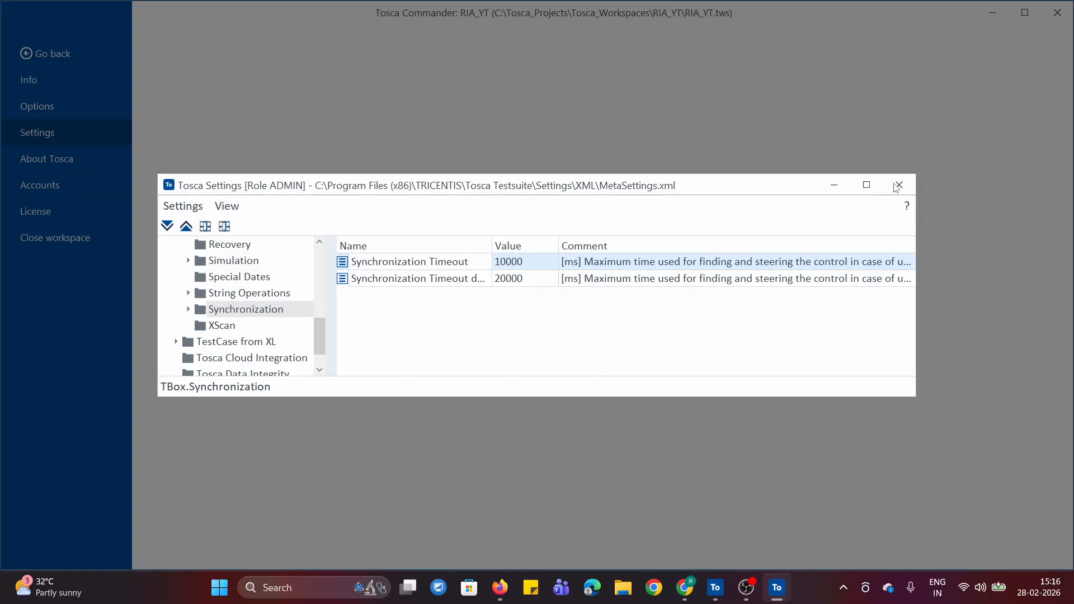
{"action": "left_click", "coordinate": [897, 188]}
{"action": "left_click", "coordinate": [29, 55]}
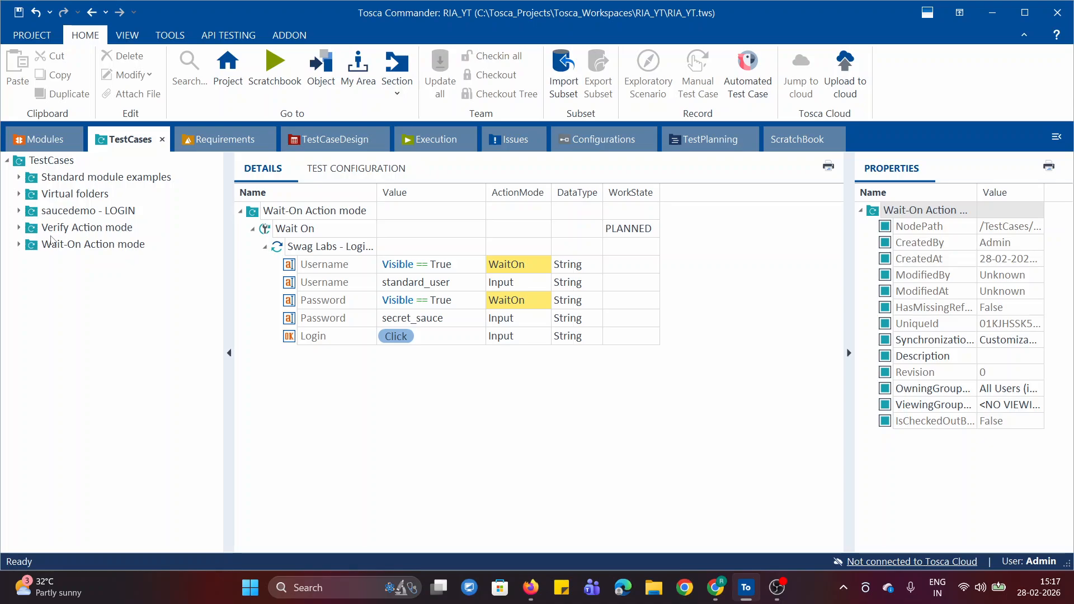
Switch to the Online Notepad notes in Chrome and review the Buffer, WaitOn, Select and Constraint action mode sections.
{"action": "left_click", "coordinate": [714, 597]}
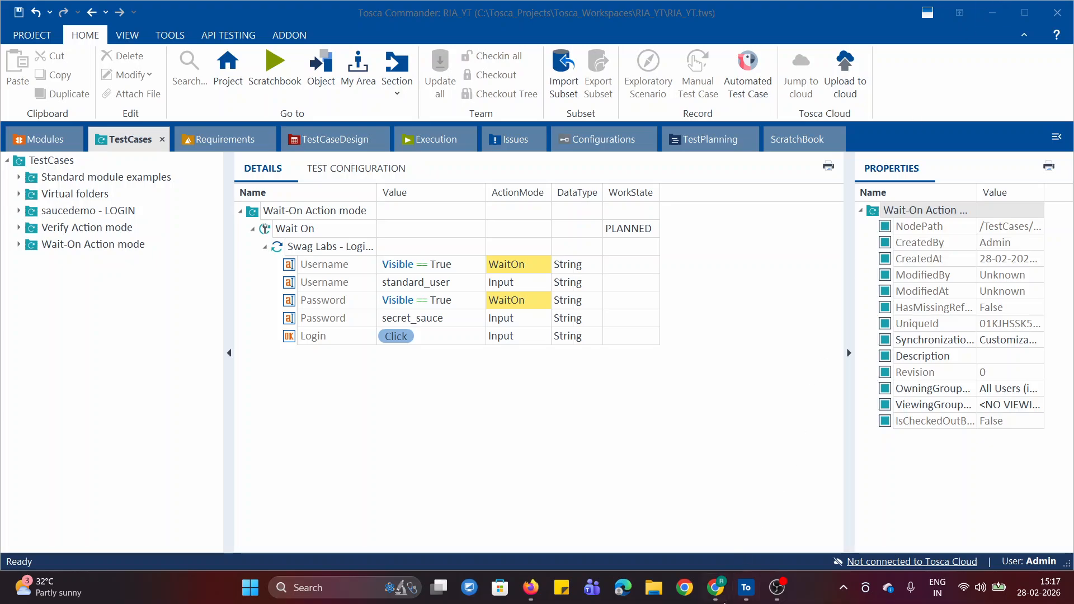
{"action": "mouse_move", "coordinate": [716, 589]}
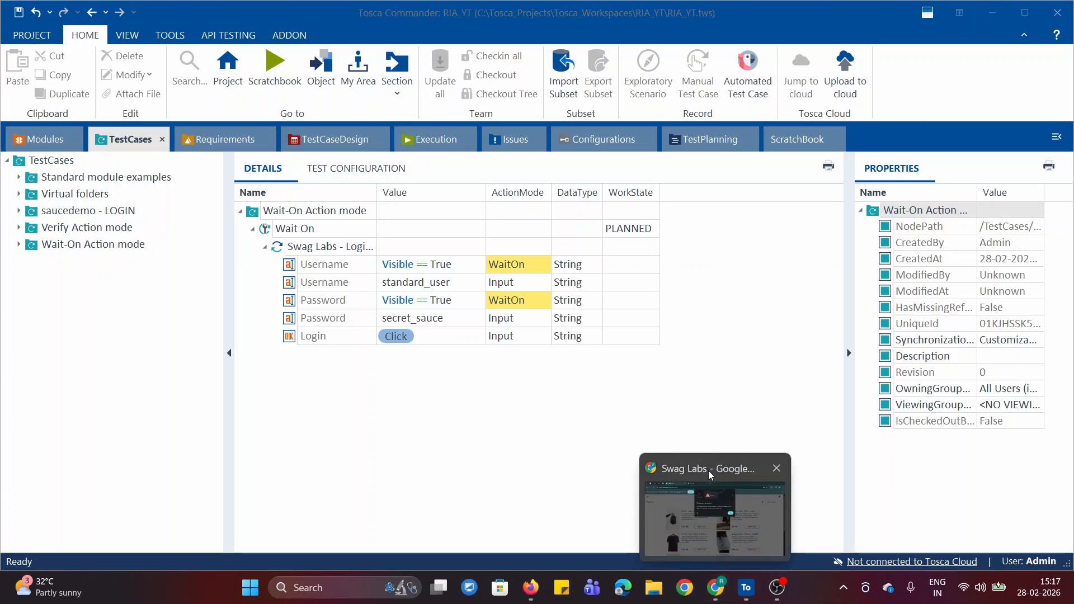
{"action": "left_click", "coordinate": [992, 12]}
{"action": "left_click", "coordinate": [653, 241]}
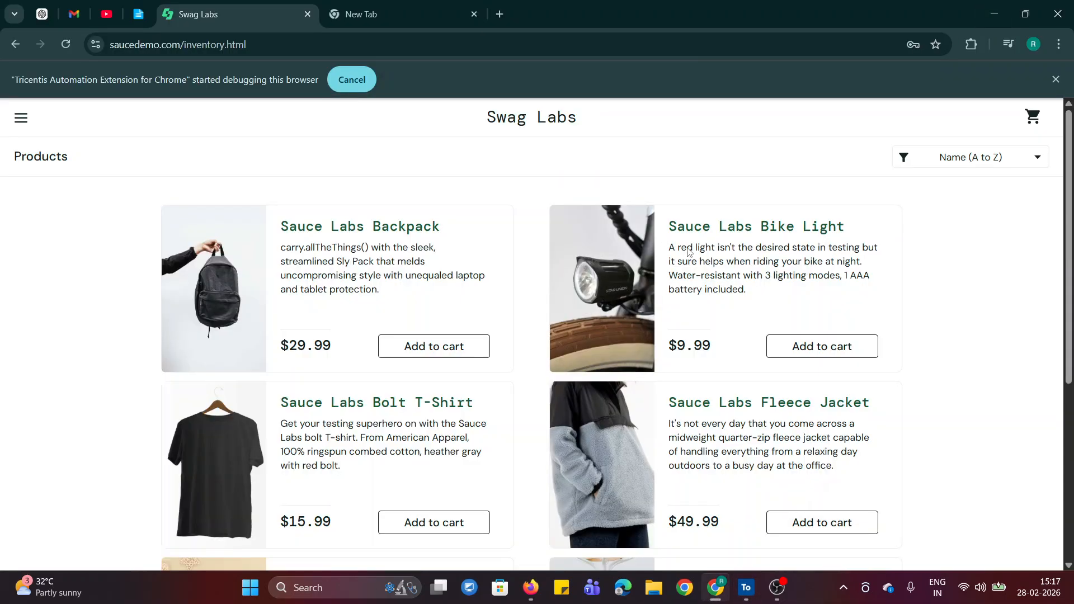
{"action": "left_click", "coordinate": [138, 14]}
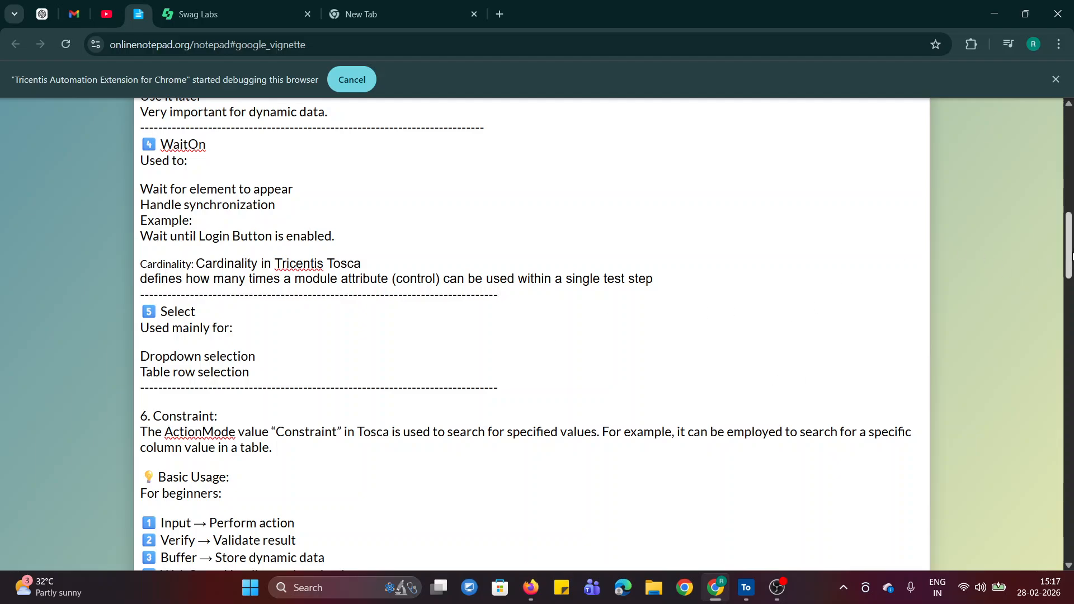
{"action": "left_click_drag", "start_coordinate": [1071, 256], "coordinate": [19, 239]}
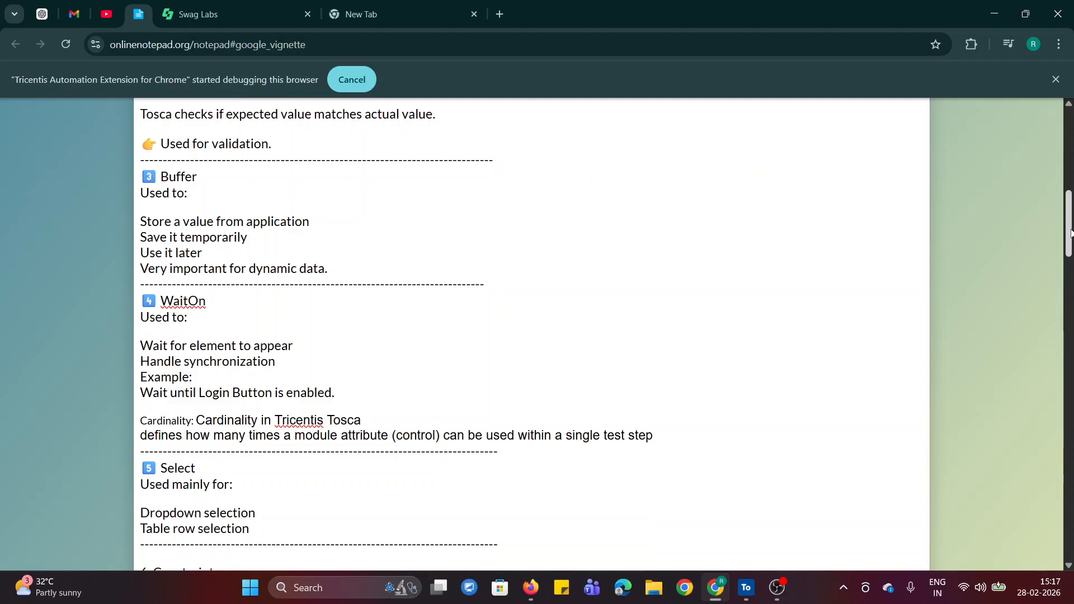
{"action": "left_click_drag", "start_coordinate": [1071, 233], "coordinate": [1073, 267]}
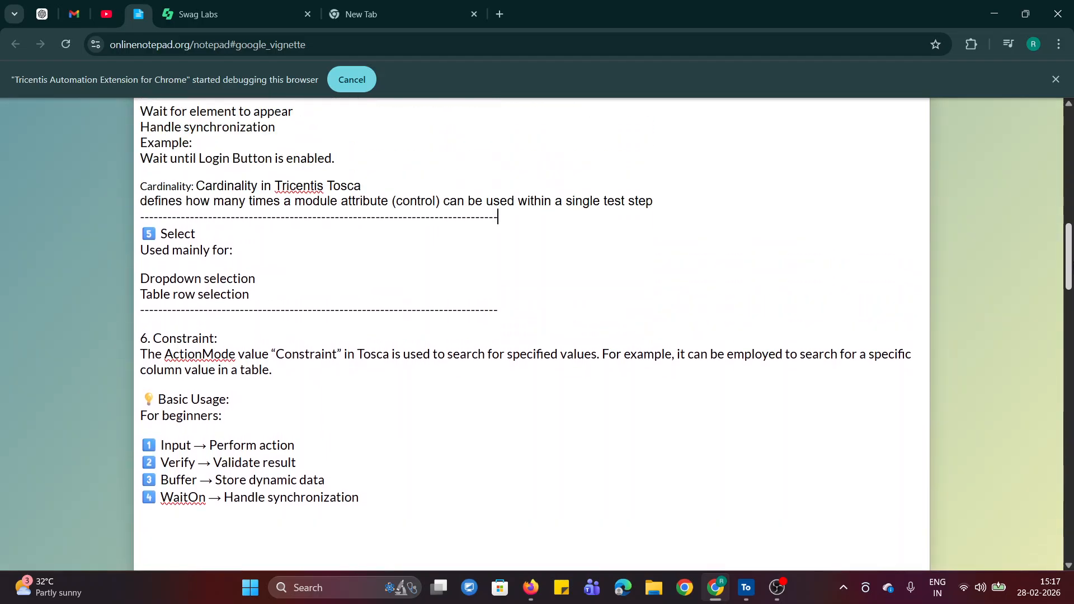
{"action": "scroll", "coordinate": [129, 328], "scroll_direction": "down", "scroll_amount": 3}
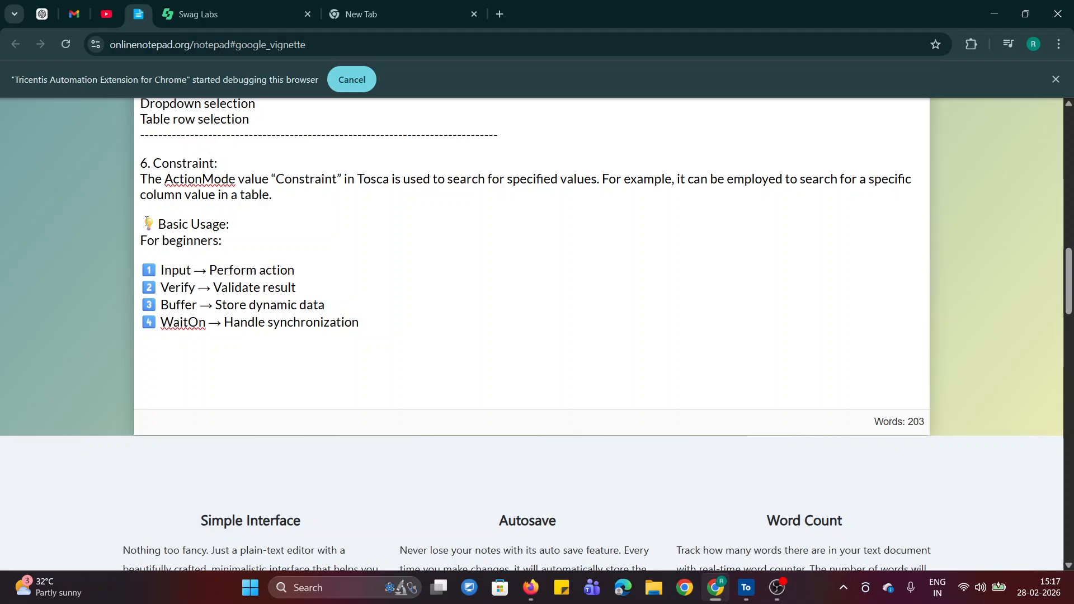
Highlight and review the Basic Usage section of the notes, covering the Input, Verify, Buffer and WaitOn entries for beginners.
{"action": "left_click_drag", "start_coordinate": [147, 221], "coordinate": [365, 325]}
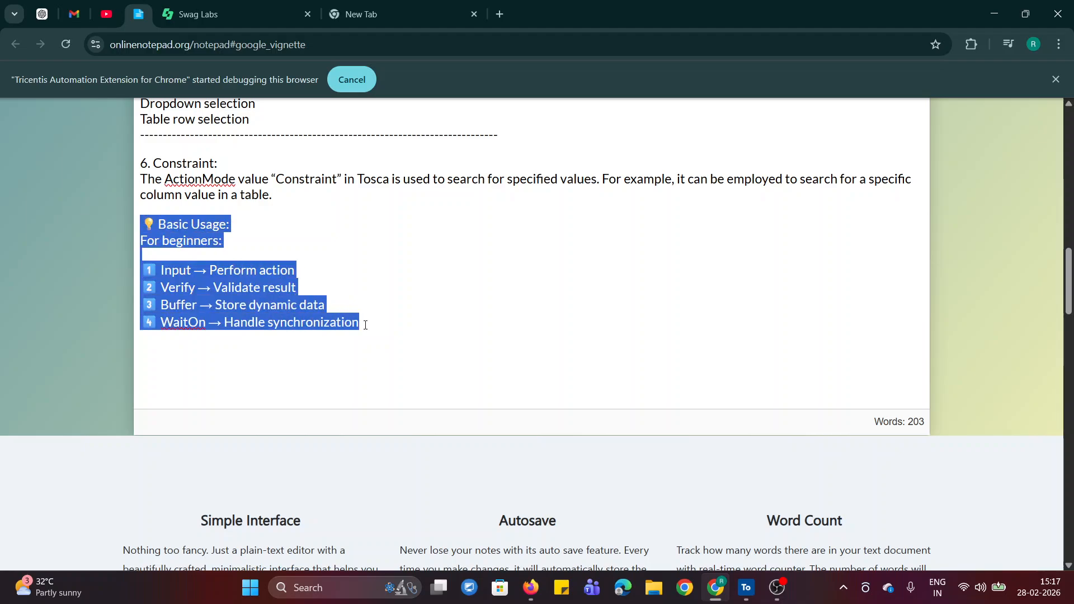
{"action": "left_click", "coordinate": [514, 313]}
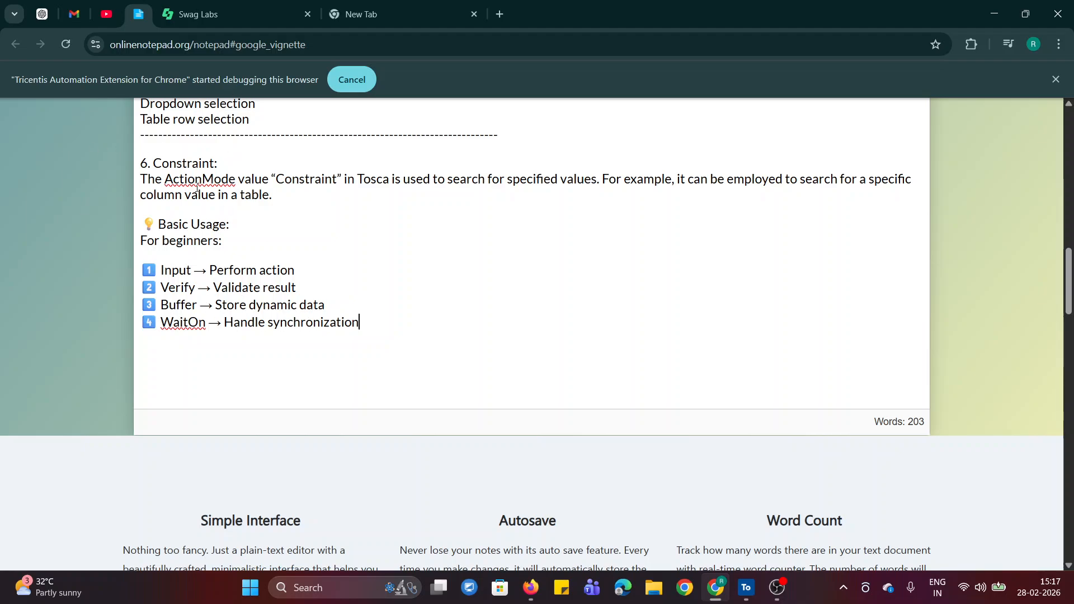
{"action": "left_click_drag", "start_coordinate": [1069, 283], "coordinate": [1069, 260]}
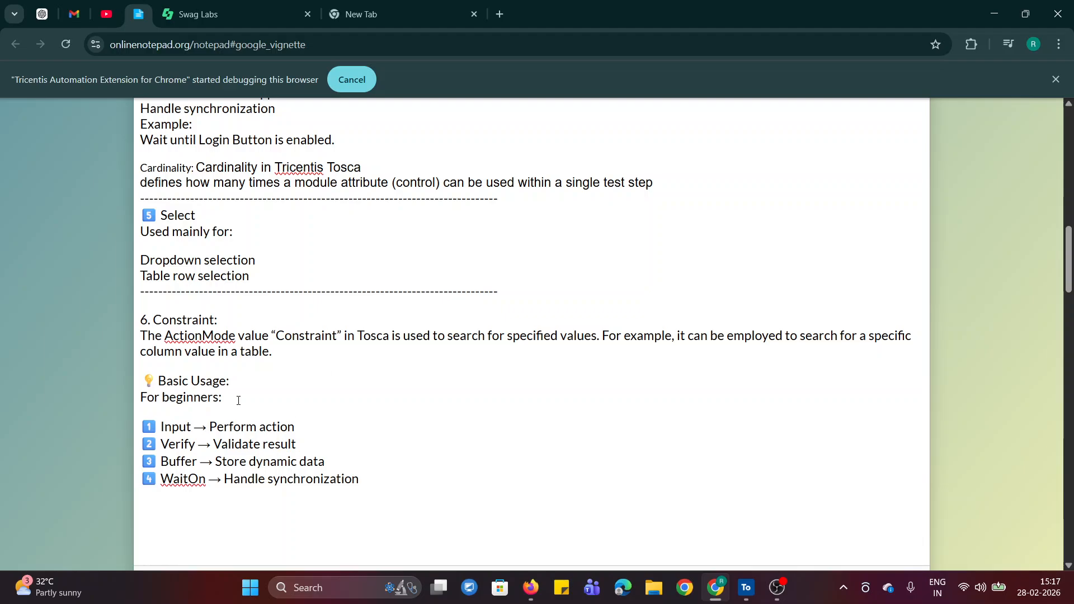
{"action": "double_click", "coordinate": [163, 426]}
{"action": "left_click_drag", "start_coordinate": [168, 450], "coordinate": [198, 445]}
{"action": "left_click_drag", "start_coordinate": [158, 474], "coordinate": [249, 479]}
{"action": "left_click", "coordinate": [666, 477]}
Switch back to Tosca Commander, display the modules, save the RIA_YT workspace and close it.
{"action": "left_click", "coordinate": [742, 593]}
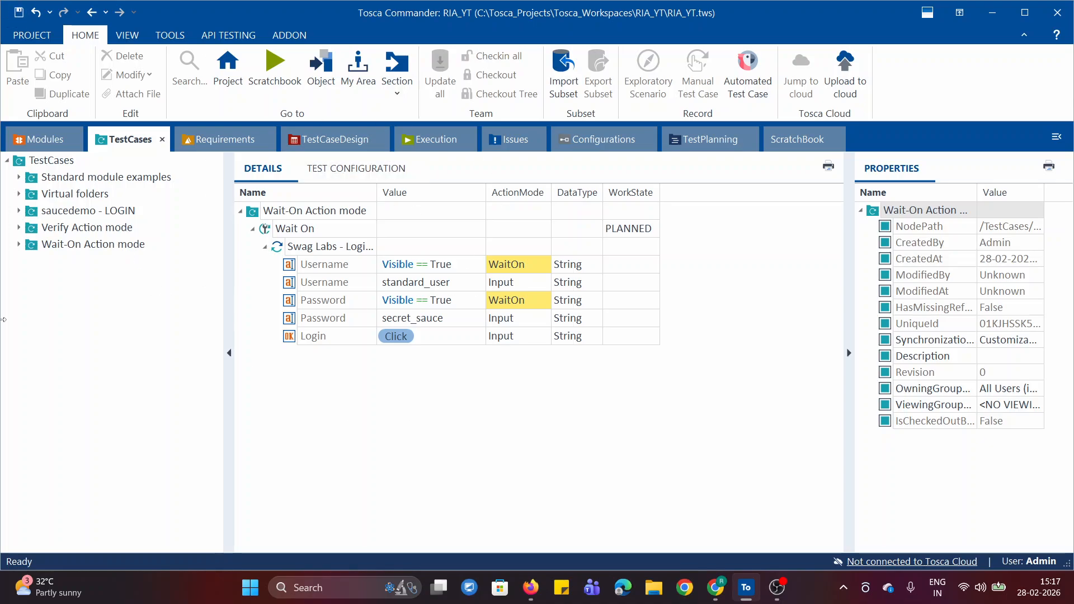
{"action": "left_click", "coordinate": [21, 141]}
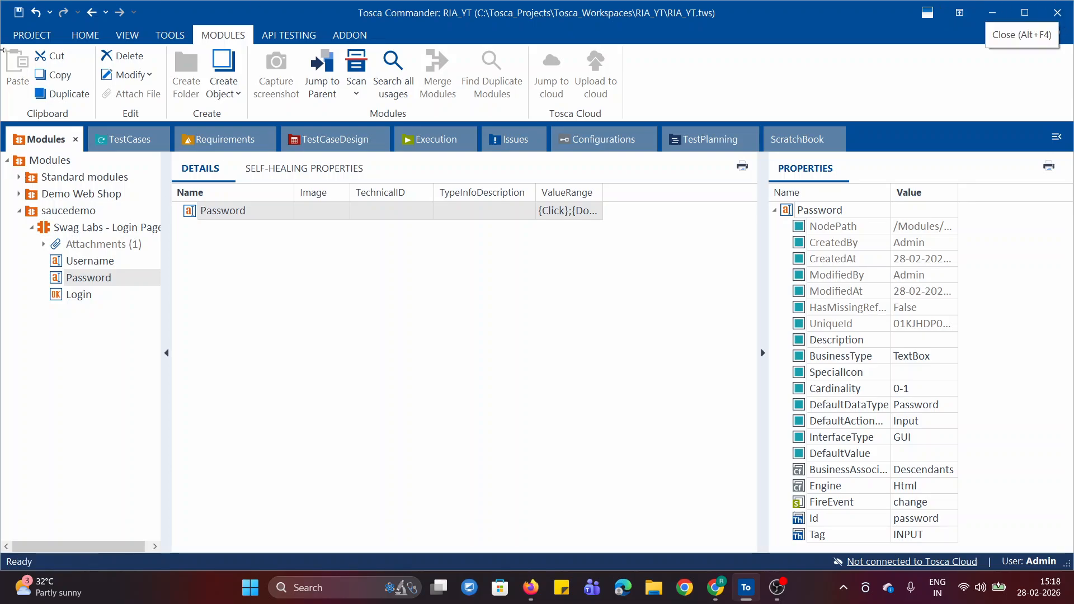
{"action": "left_click", "coordinate": [19, 12]}
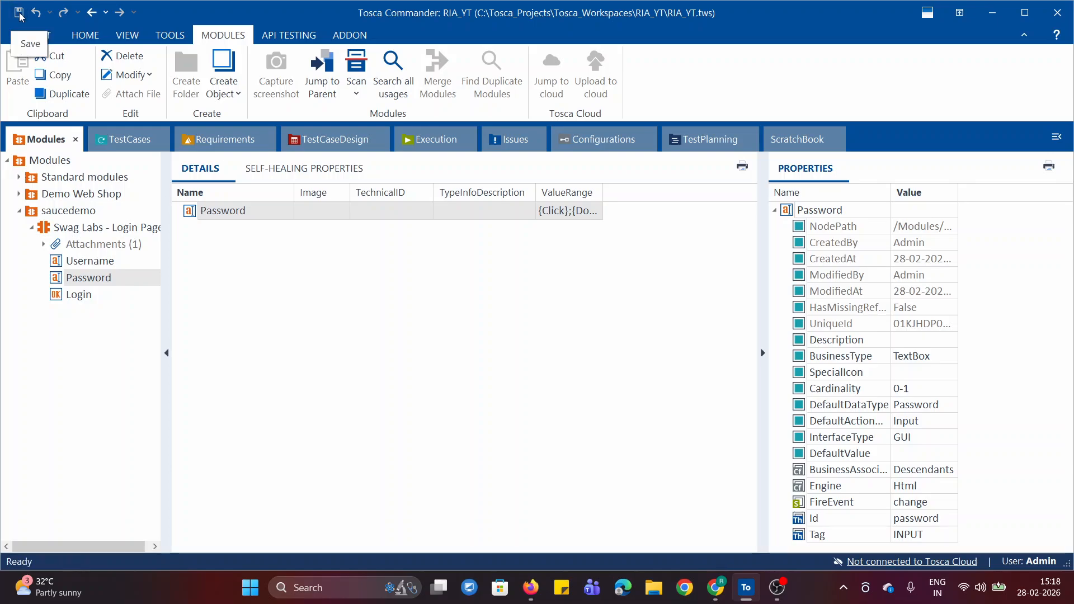
{"action": "left_click", "coordinate": [296, 312]}
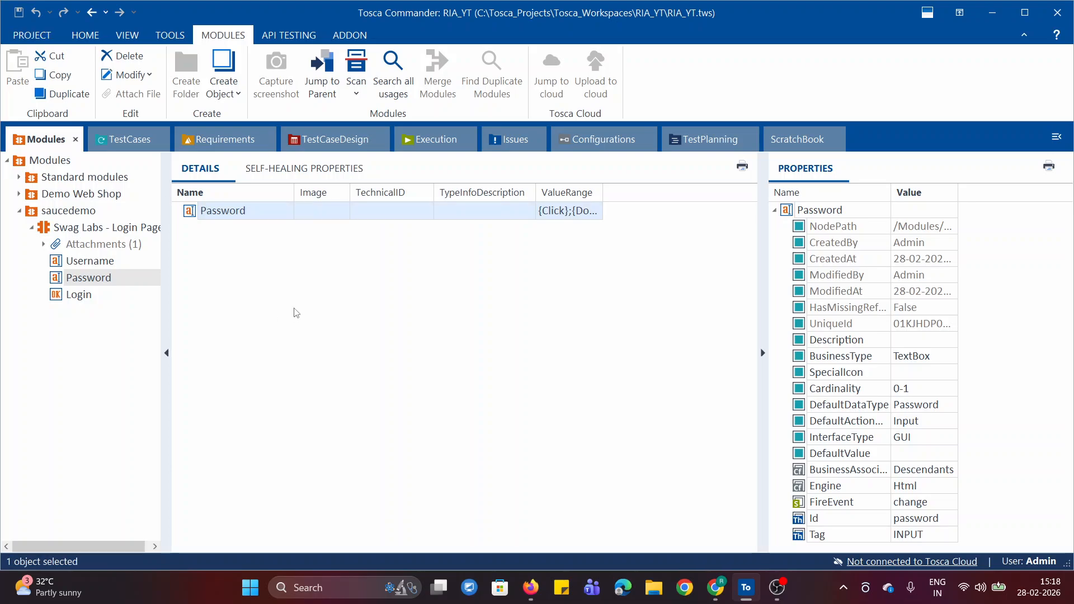
{"action": "left_click", "coordinate": [27, 34]}
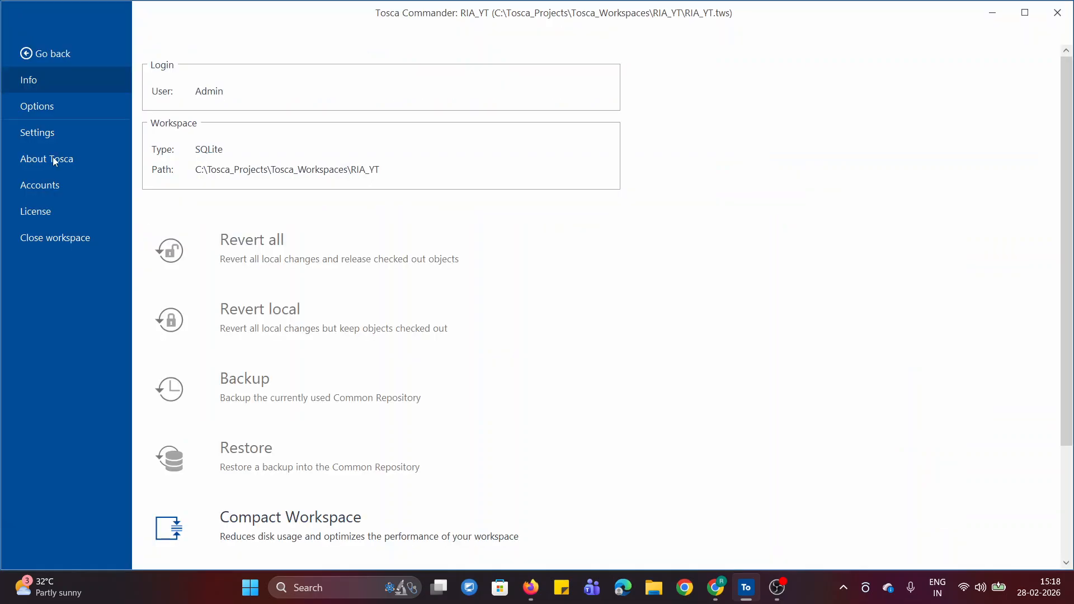
{"action": "left_click", "coordinate": [40, 241]}
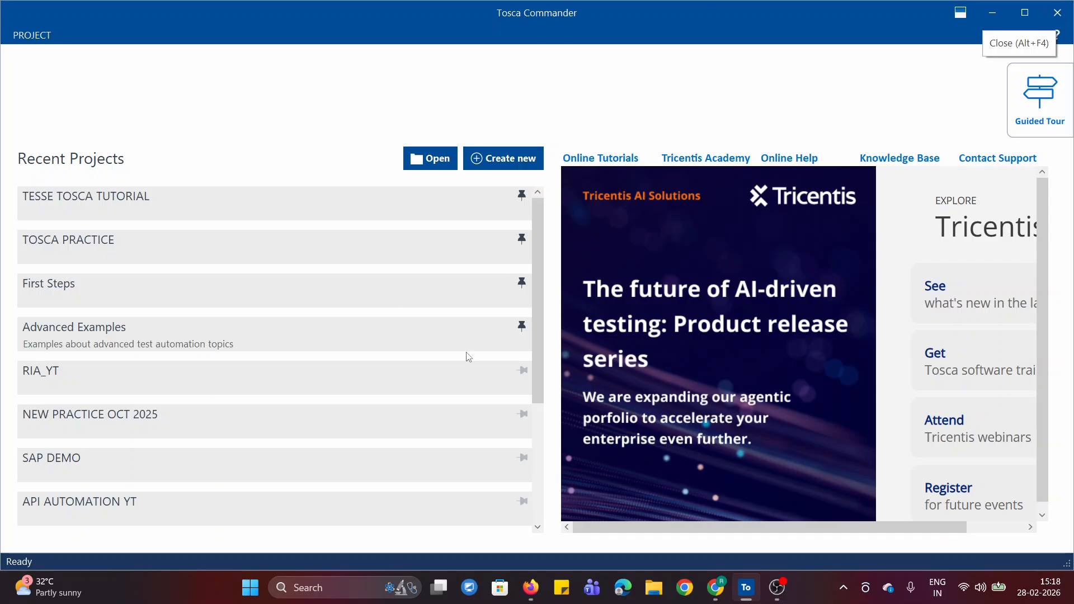
Return to the action mode notes in Chrome and review them from the ACTION MODES heading at the start.
{"action": "left_click", "coordinate": [715, 587]}
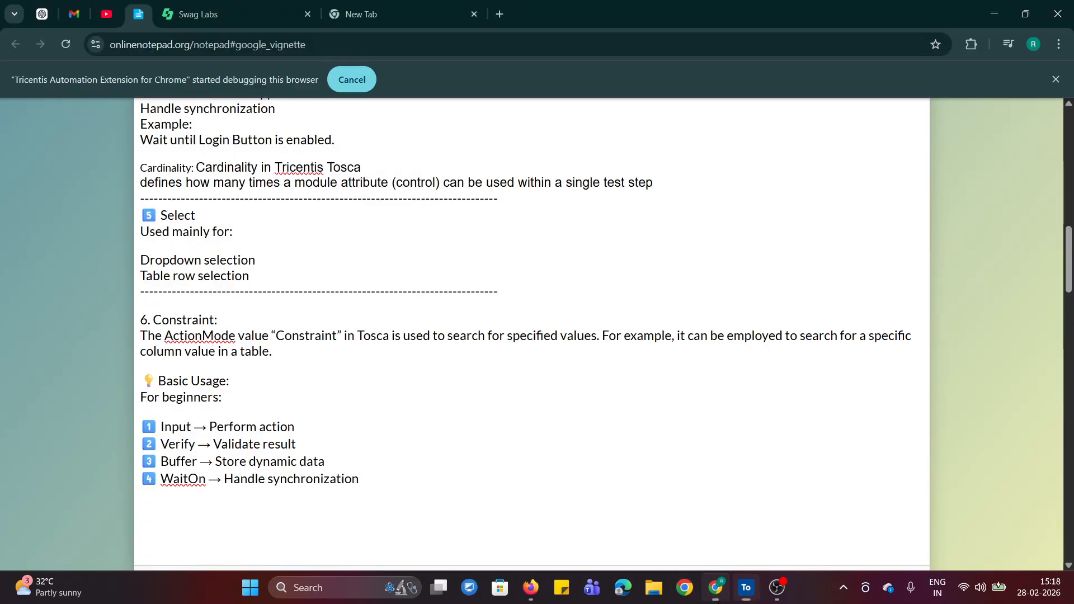
{"action": "left_click", "coordinate": [592, 504]}
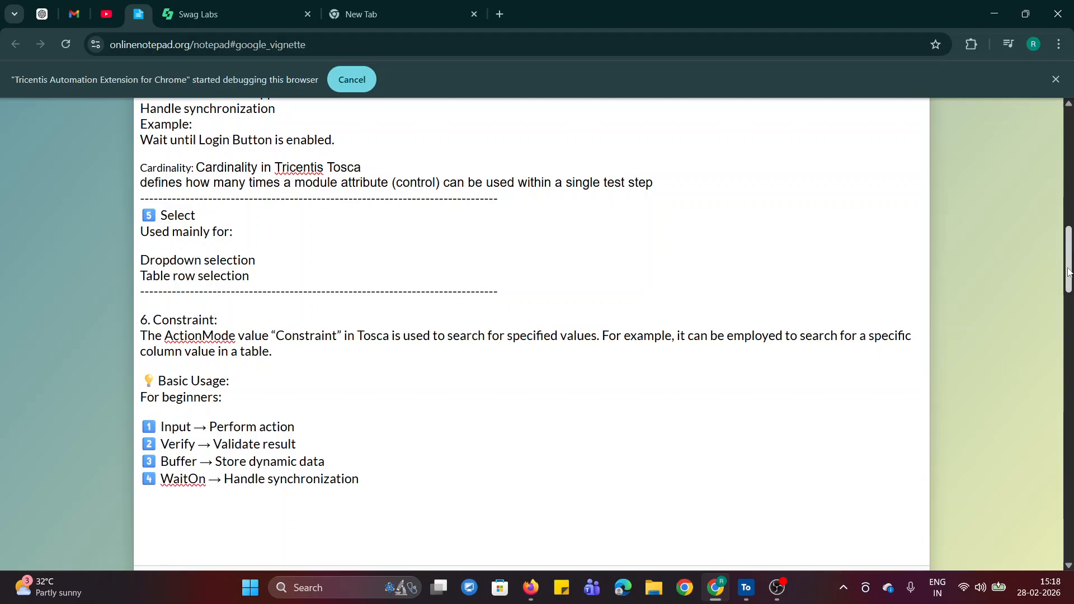
{"action": "left_click_drag", "start_coordinate": [1068, 272], "coordinate": [1068, 184]}
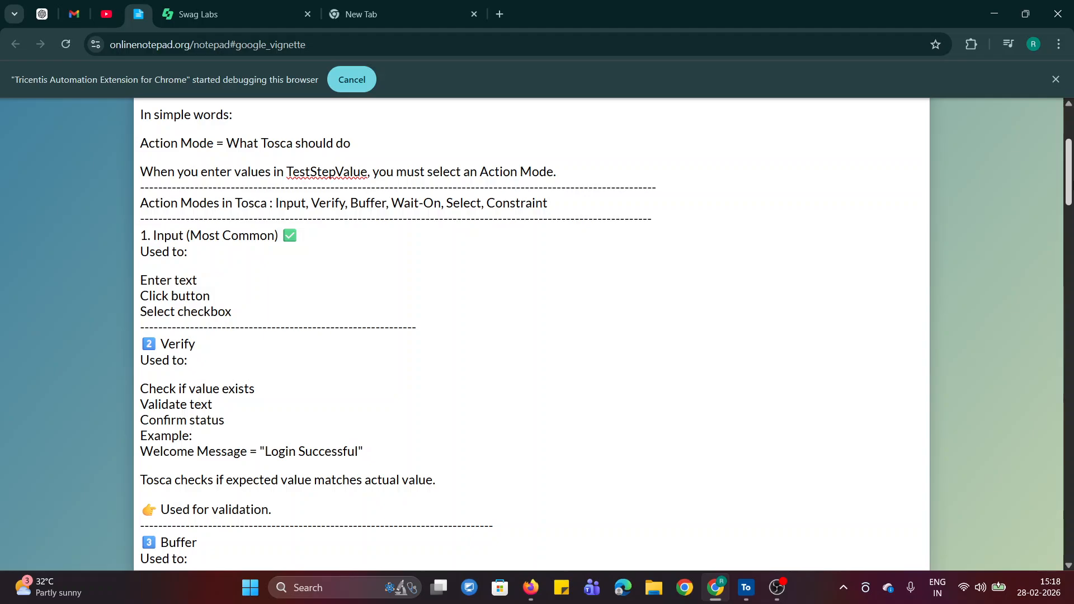
{"action": "scroll", "coordinate": [560, 339], "scroll_direction": "up", "scroll_amount": 2}
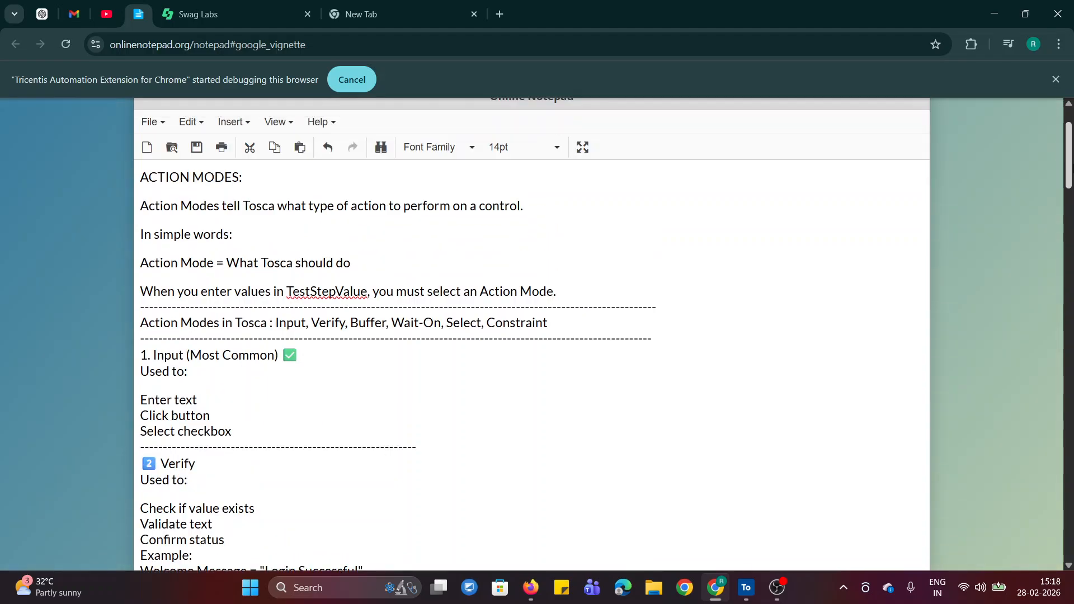